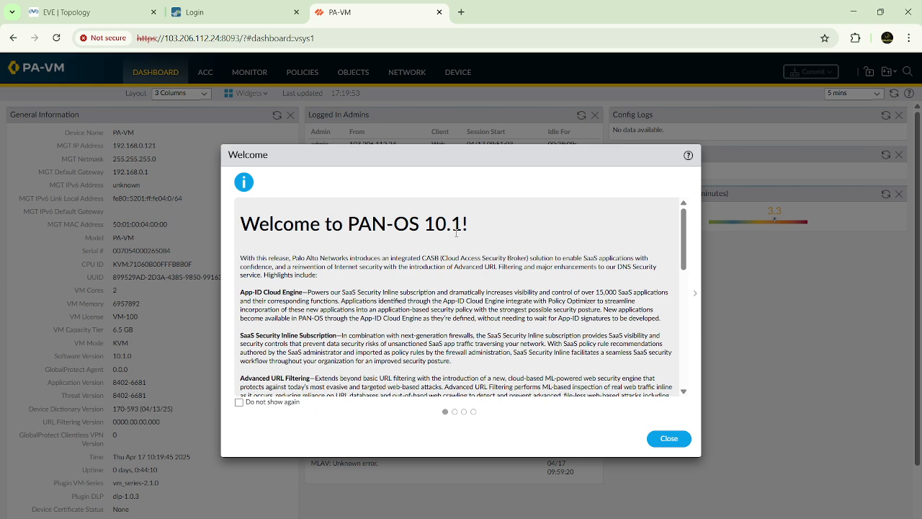
# Step: Dismiss the welcome message and open the list of tunnel interfaces in the network configuration
pyautogui.click(662, 439)
pyautogui.click(571, 361)
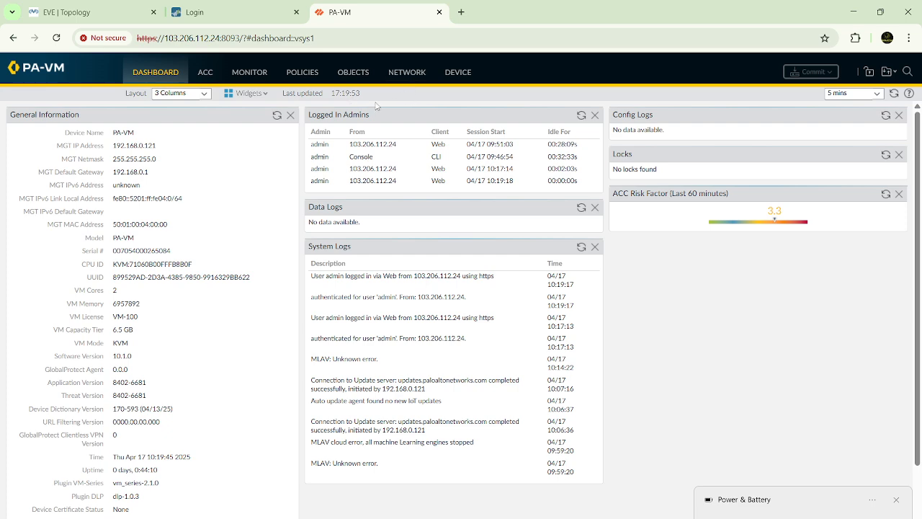
pyautogui.click(406, 73)
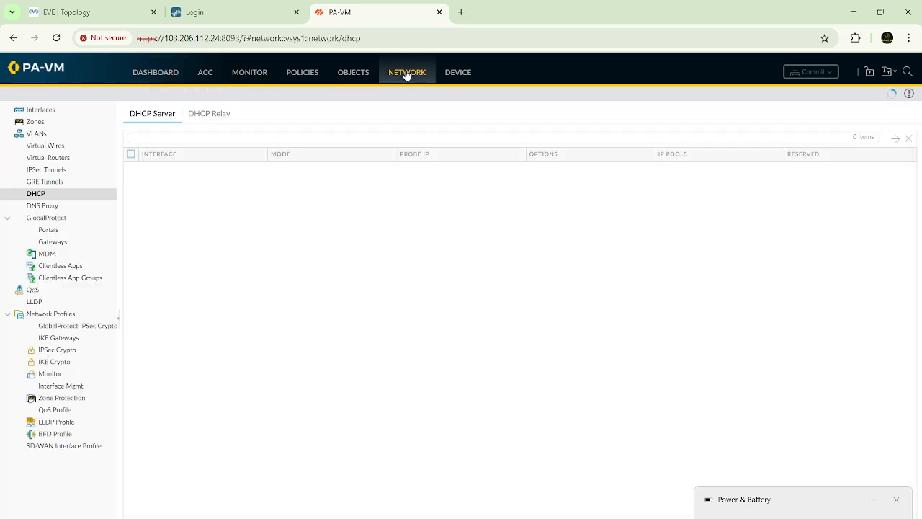
pyautogui.click(51, 110)
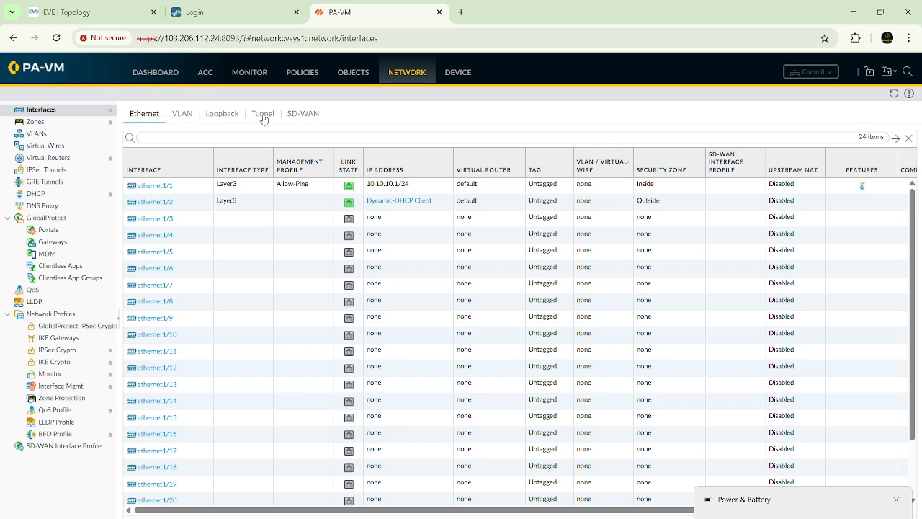
pyautogui.click(262, 116)
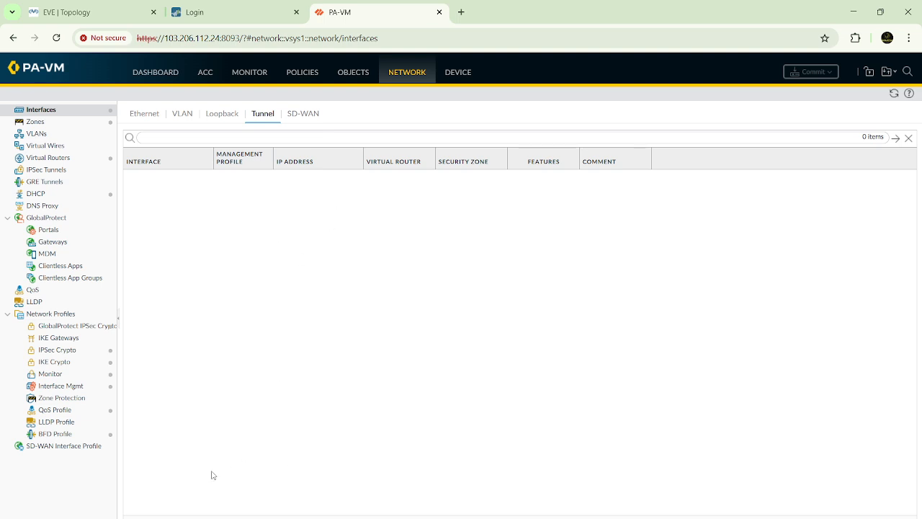
# Step: Add a tunnel interface numbered 1 and assign it to the default virtual router
pyautogui.click(142, 517)
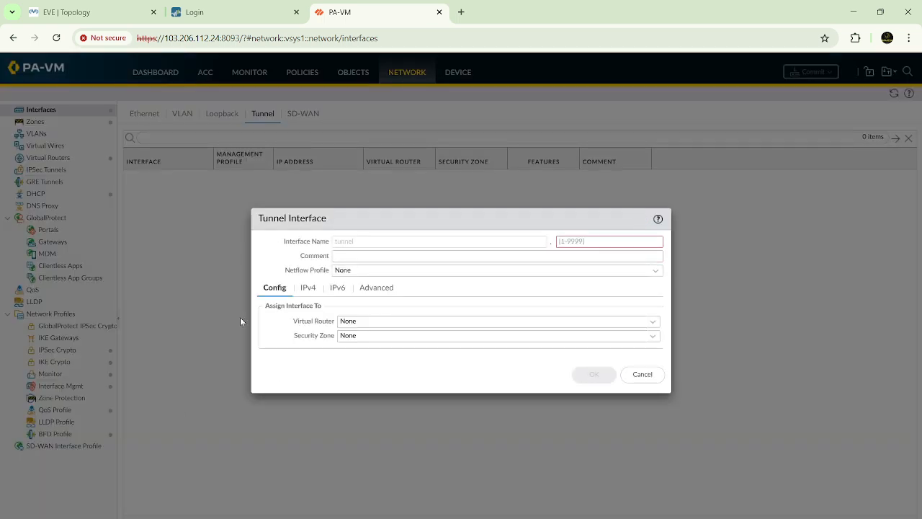
pyautogui.moveTo(356, 244); pyautogui.dragTo(336, 244)
pyautogui.click(363, 245)
pyautogui.moveTo(363, 245); pyautogui.dragTo(329, 244)
pyautogui.click(568, 240)
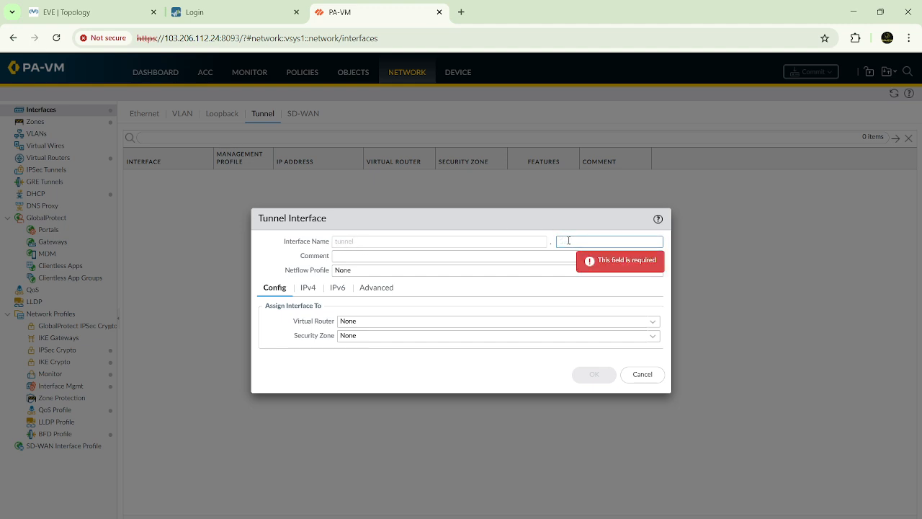
pyautogui.write('1')
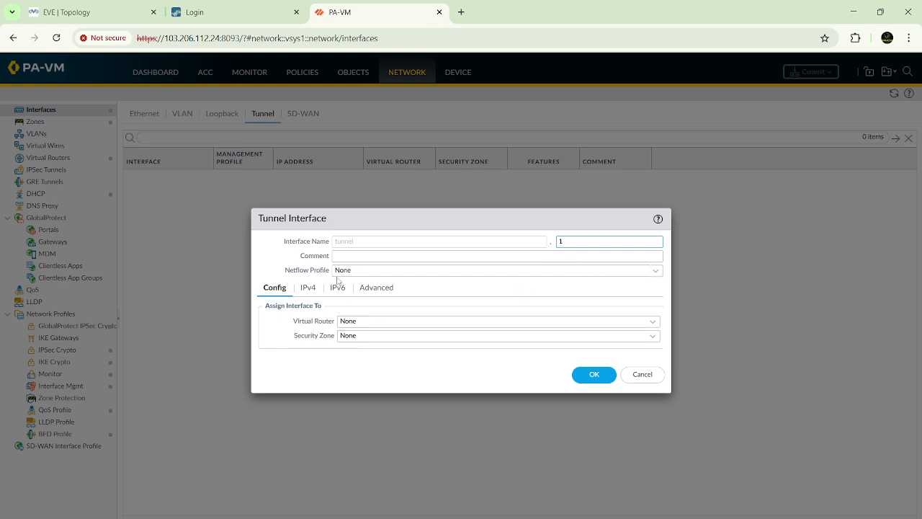
pyautogui.click(651, 322)
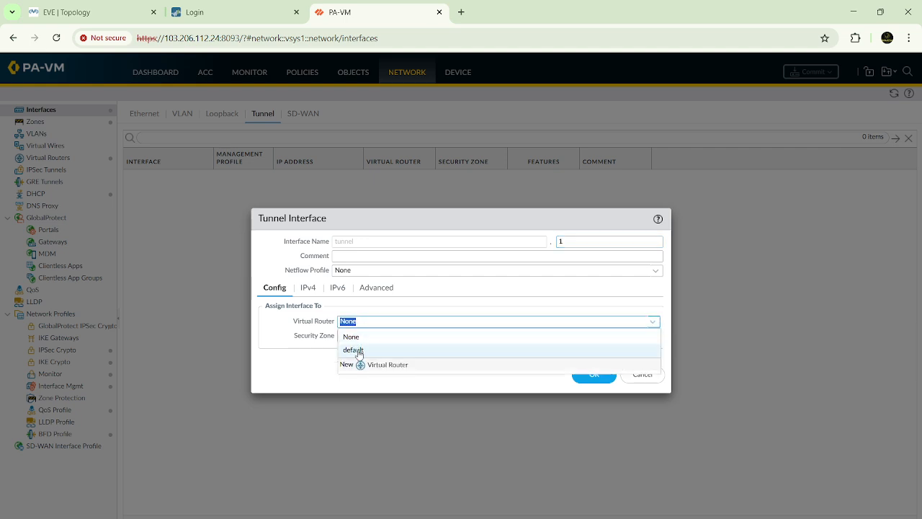
pyautogui.click(359, 350)
# Step: Create a security zone named VPN and assign it to the tunnel interface
pyautogui.click(652, 335)
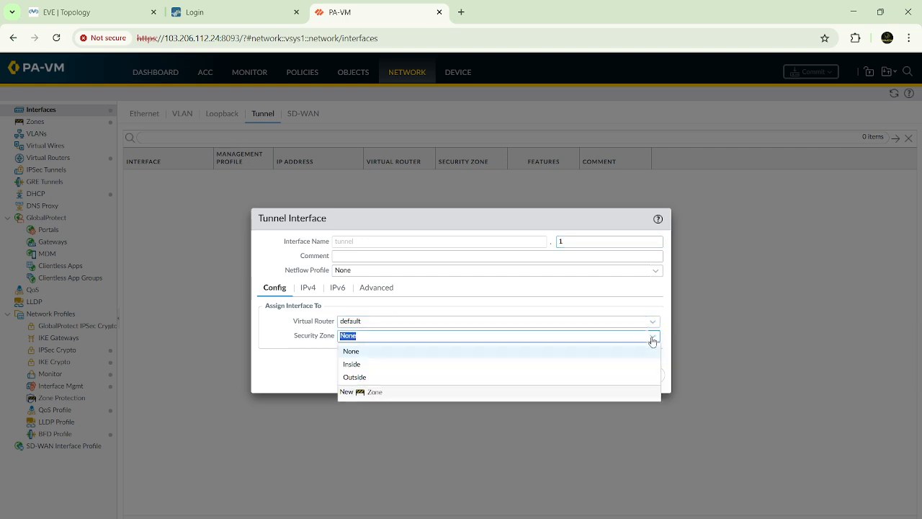
pyautogui.click(375, 396)
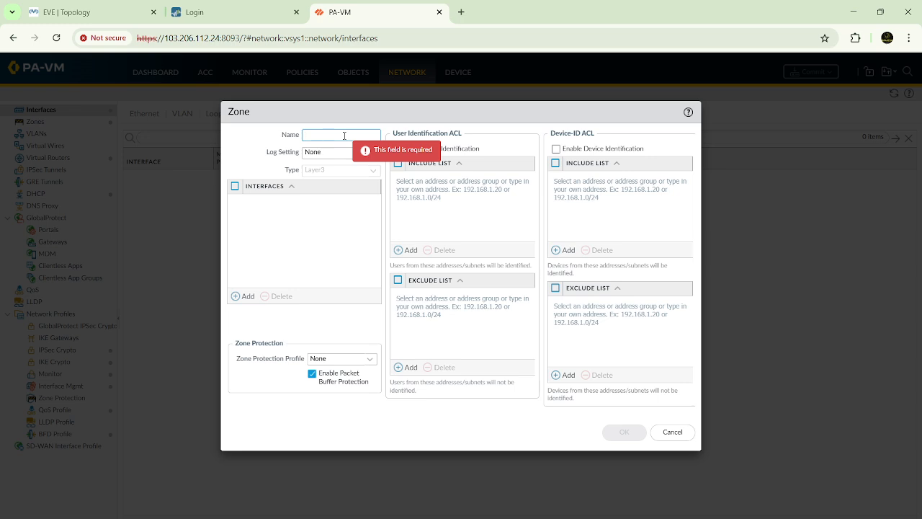
pyautogui.write('VPN')
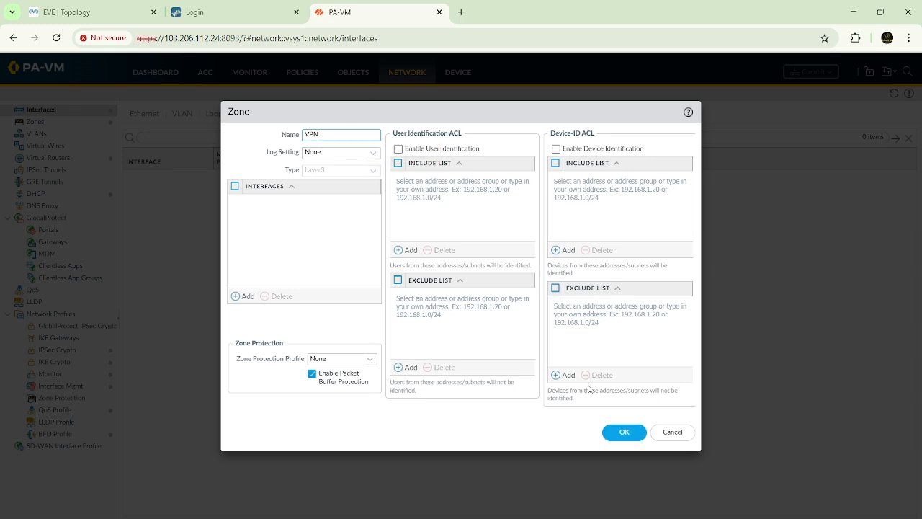
pyautogui.click(623, 431)
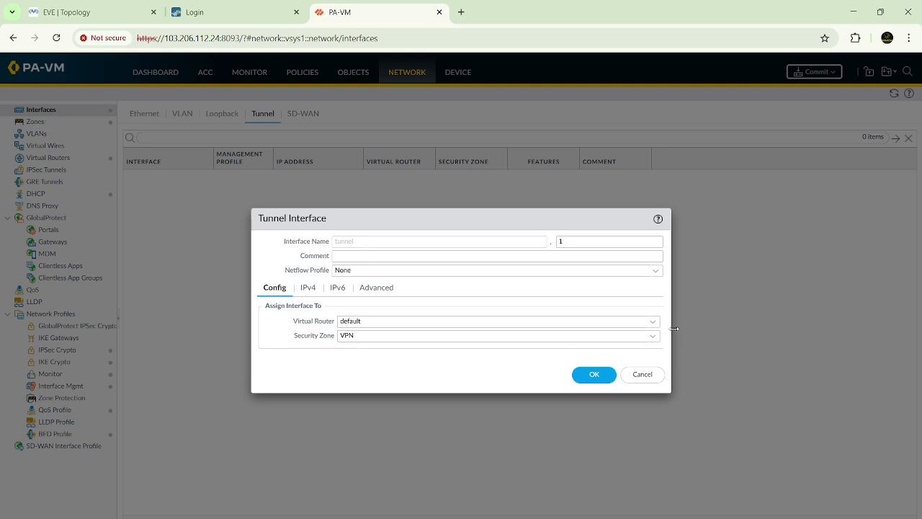
pyautogui.click(653, 337)
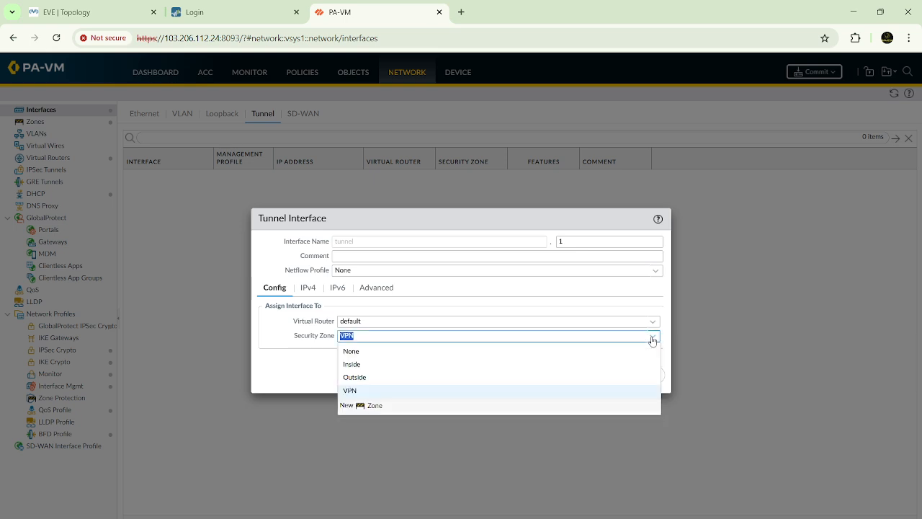
pyautogui.click(353, 390)
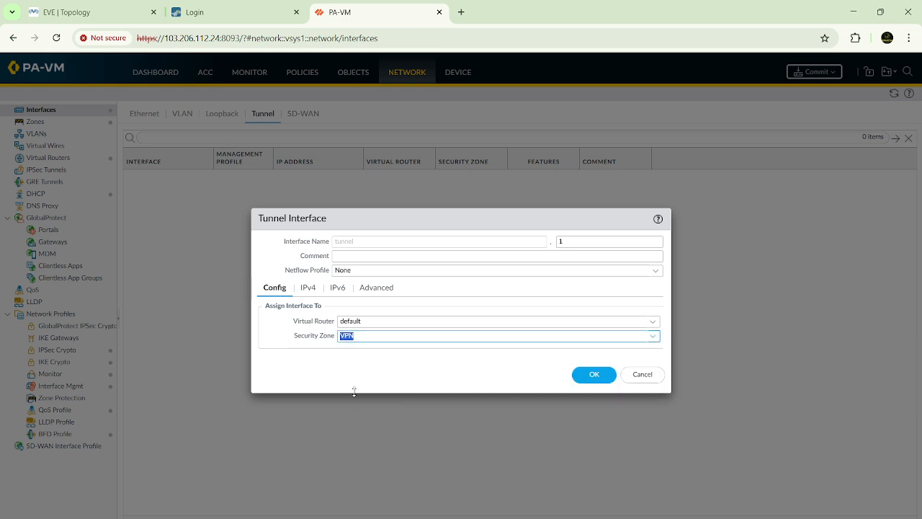
# Step: Review the tunnel interface's IPv4, IPv6 and advanced settings, and save the interface
pyautogui.click(308, 288)
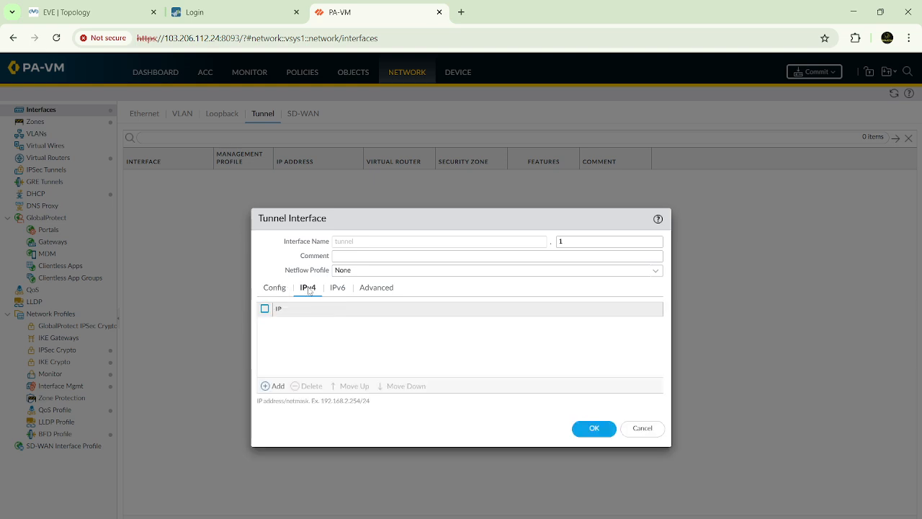
pyautogui.click(339, 290)
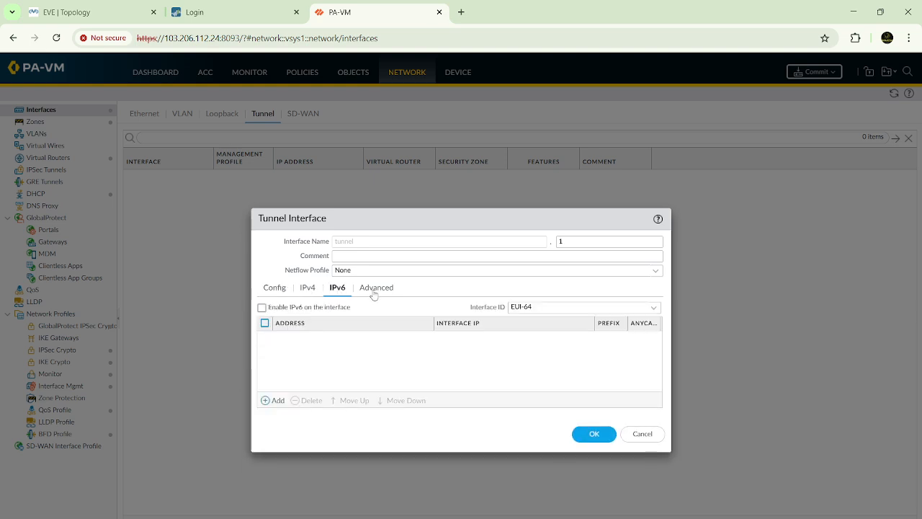
pyautogui.click(374, 292)
pyautogui.click(277, 290)
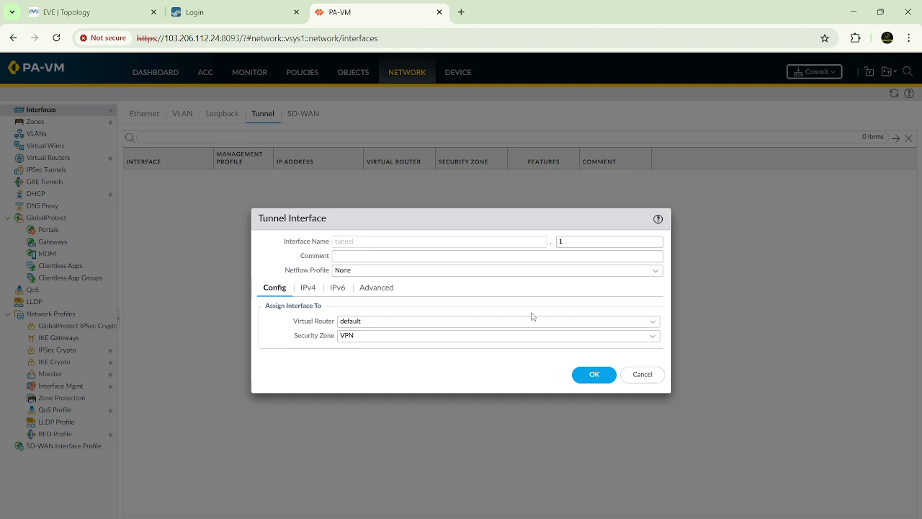
pyautogui.doubleClick(580, 241)
pyautogui.click(592, 375)
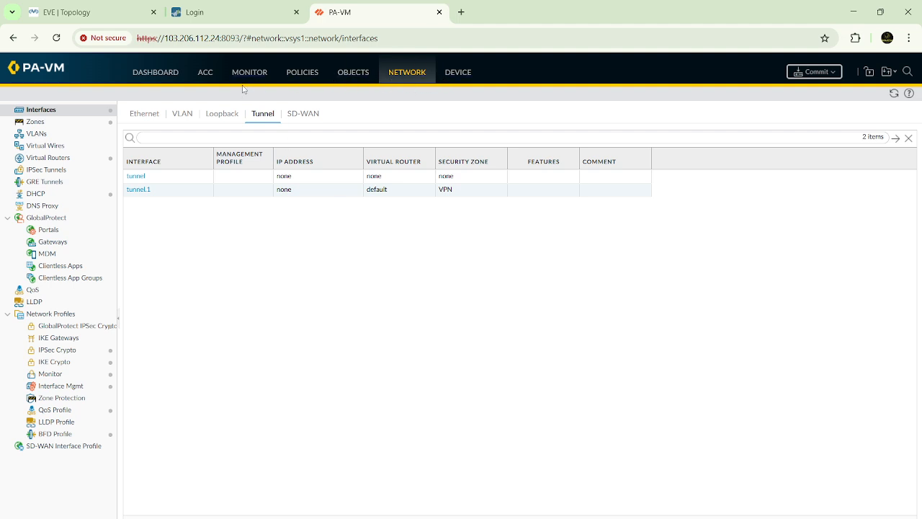
# Step: Open the Ethernet interface list and check the link between the firewalls in the EVE topology and the Paint diagram
pyautogui.click(144, 118)
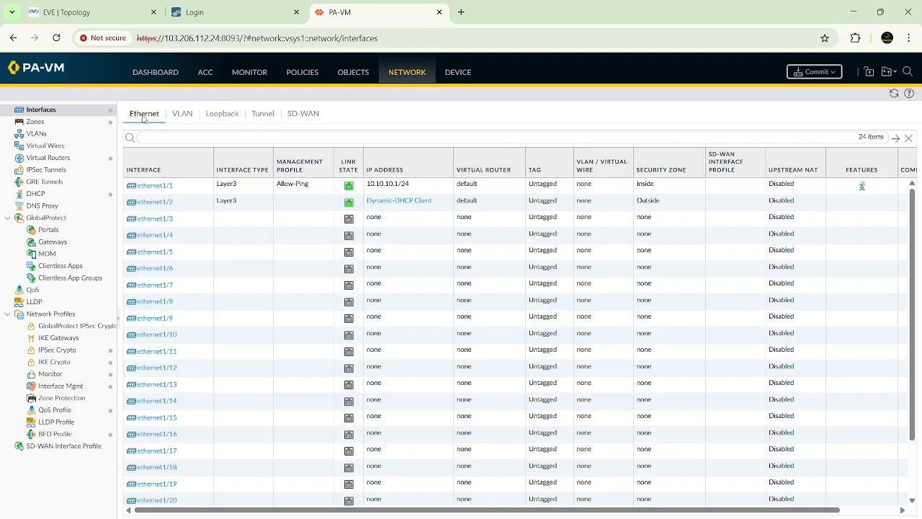
pyautogui.click(108, 19)
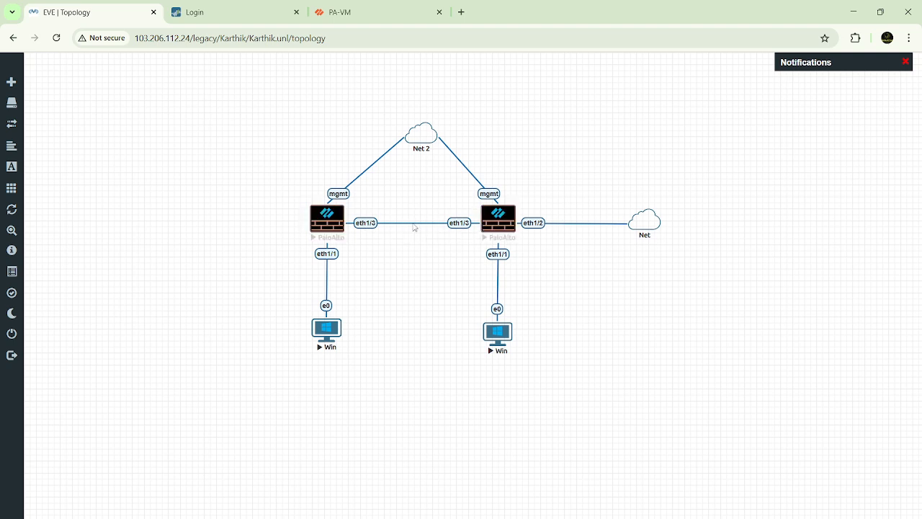
pyautogui.hotkey('alt', 'Tab')
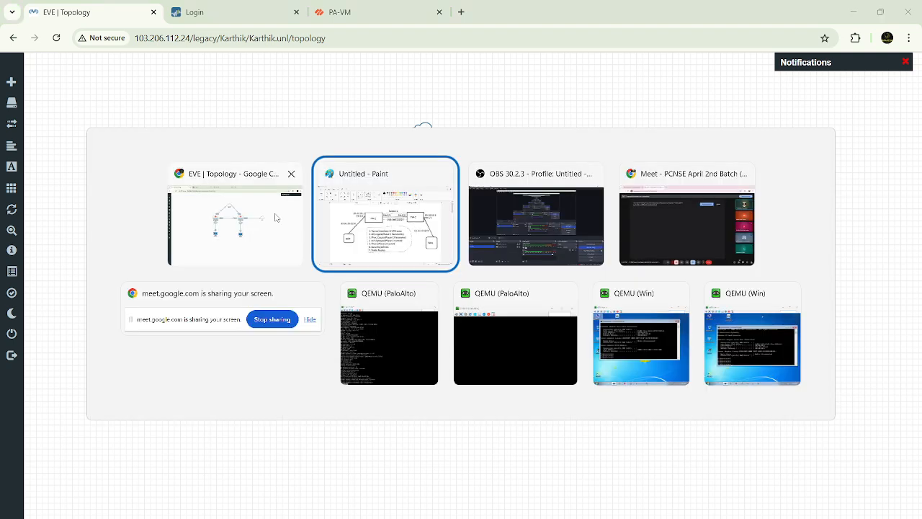
pyautogui.hotkey('alt', 'Tab')
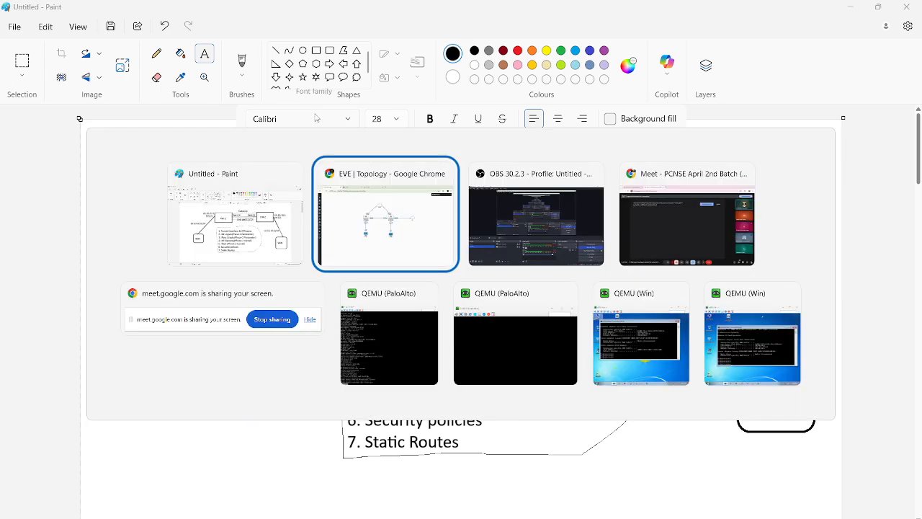
pyautogui.click(376, 14)
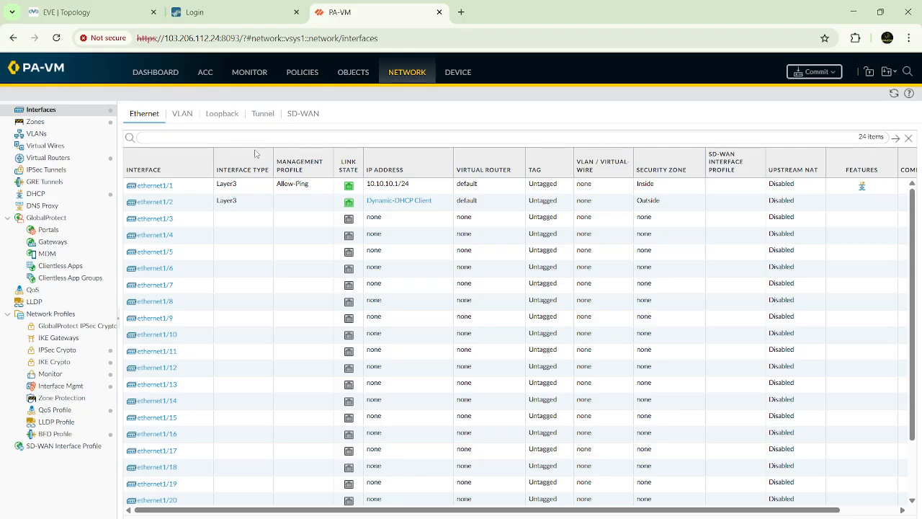
# Step: Configure ethernet1/3 as a Layer3 interface with the default virtual router and the Outside security zone
pyautogui.click(156, 224)
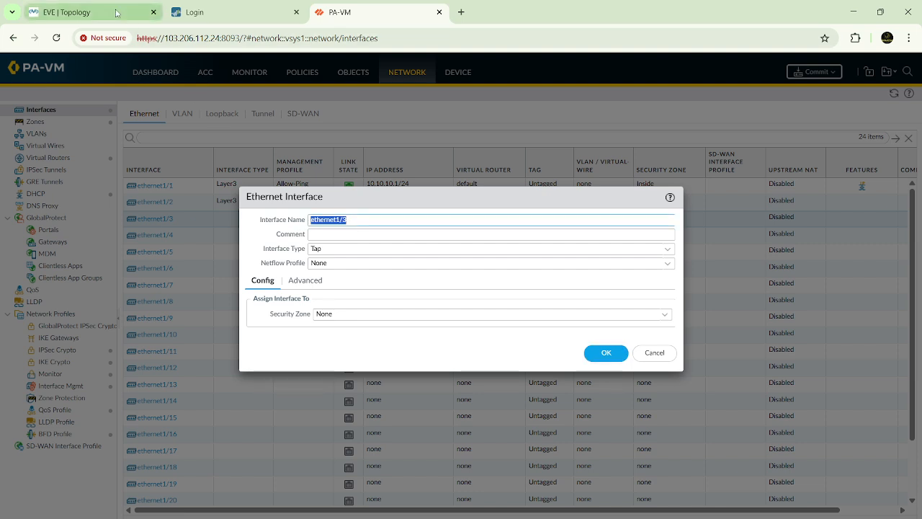
pyautogui.click(116, 12)
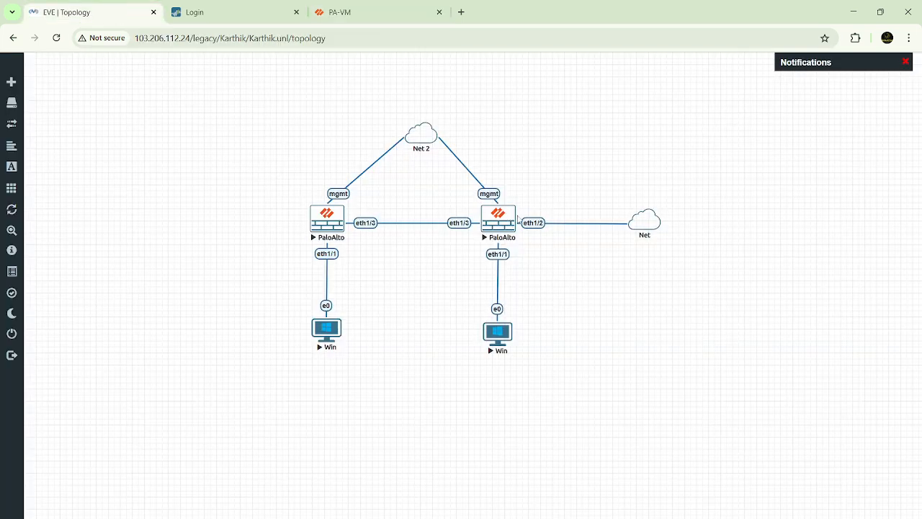
pyautogui.click(376, 14)
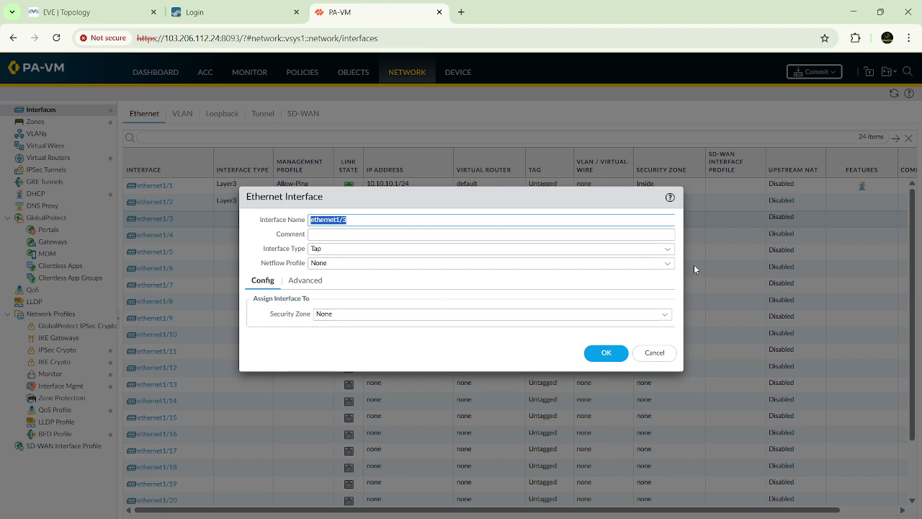
pyautogui.click(667, 249)
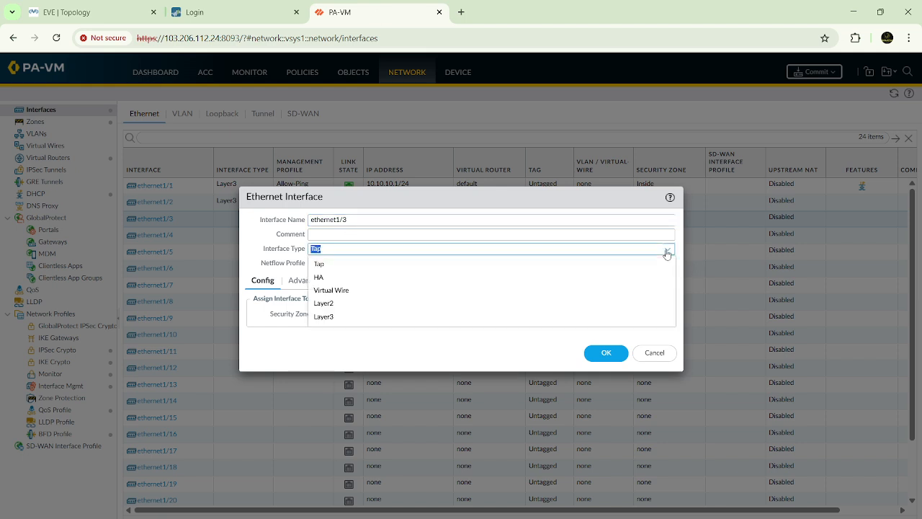
pyautogui.click(324, 316)
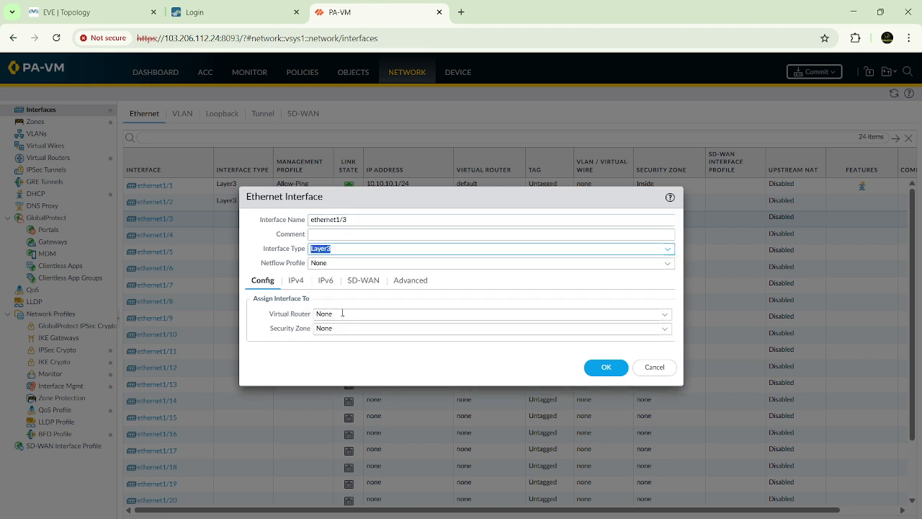
pyautogui.click(665, 314)
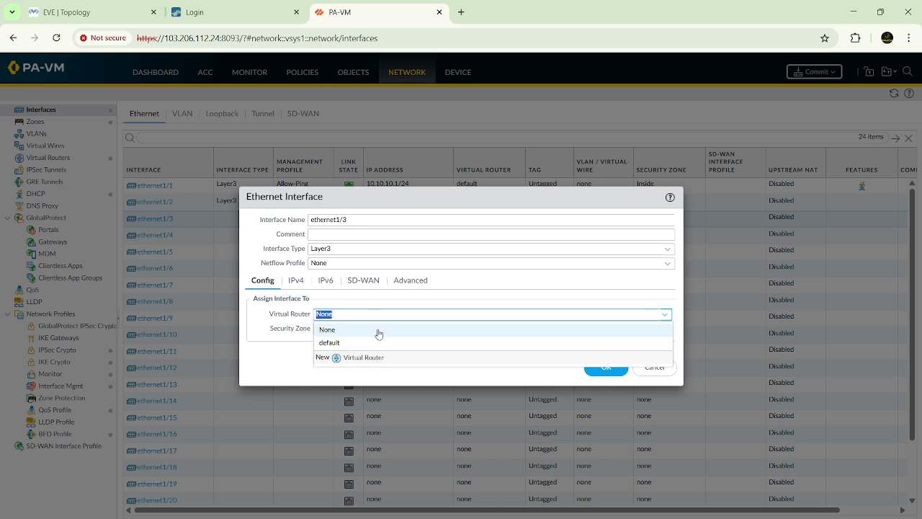
pyautogui.click(336, 344)
pyautogui.click(666, 330)
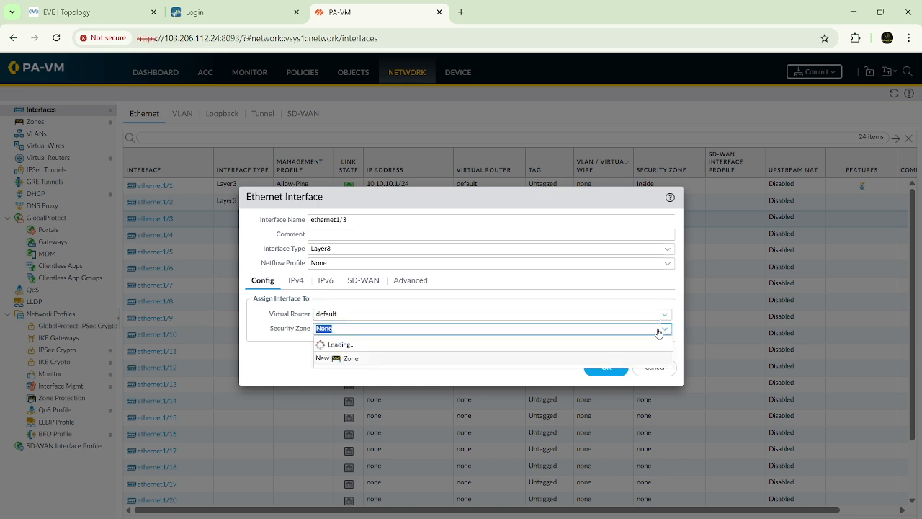
pyautogui.click(341, 368)
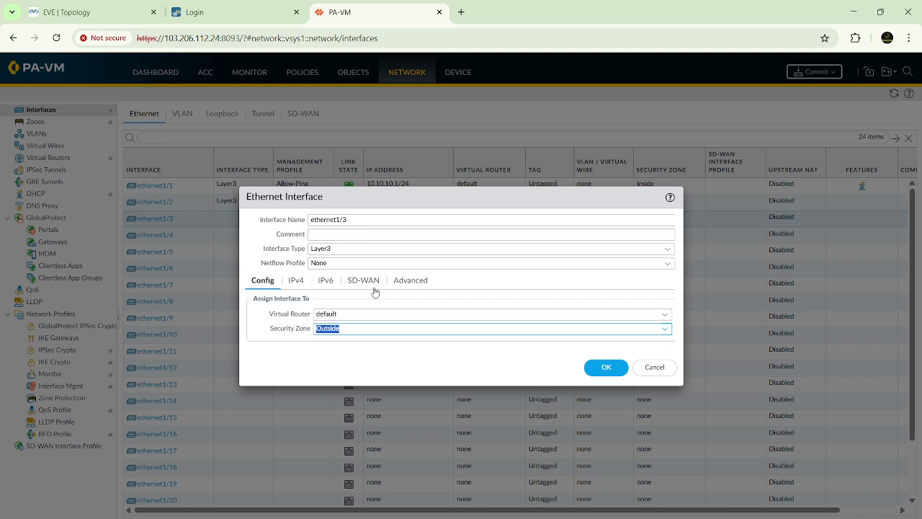
# Step: Add the static IPv4 address 192.168.5.2/24 to ethernet1/3
pyautogui.click(295, 280)
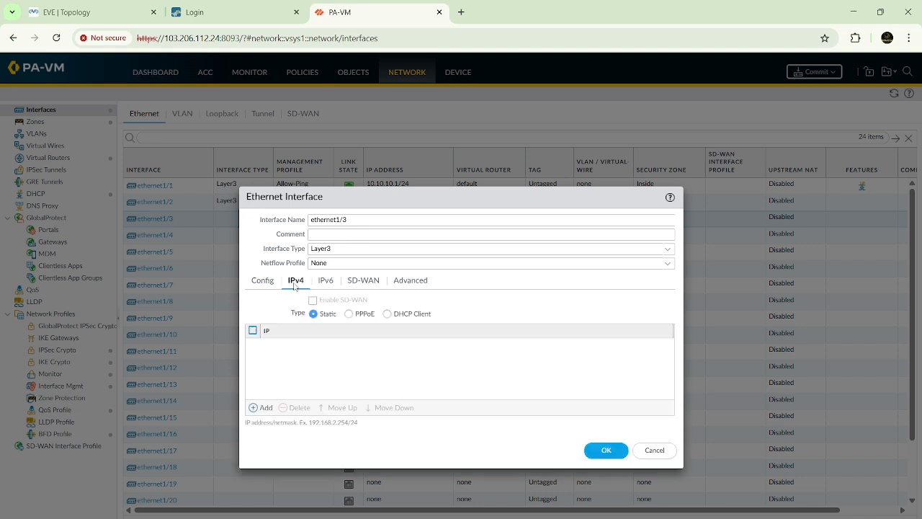
pyautogui.click(263, 408)
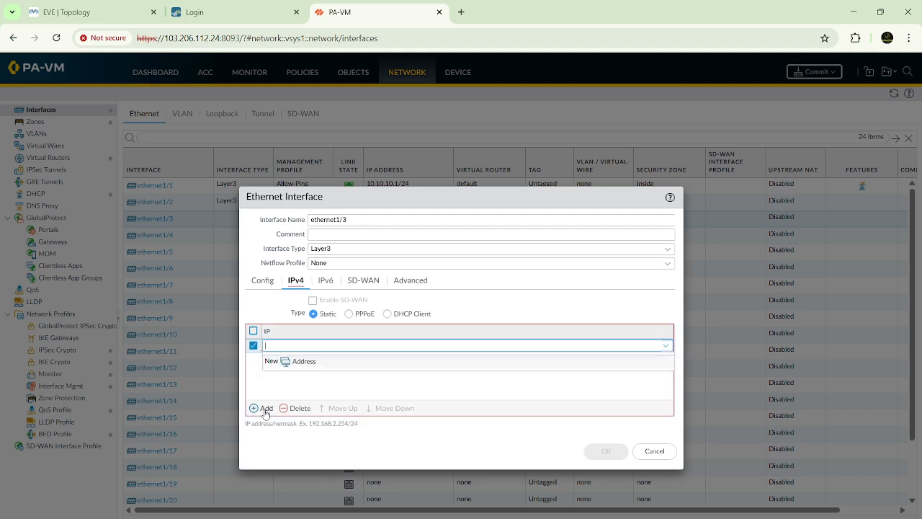
pyautogui.write('192.168')
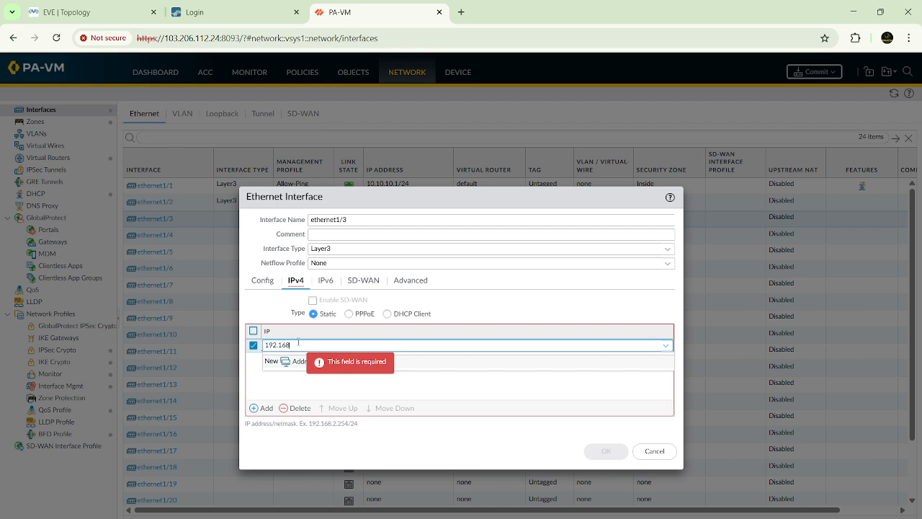
pyautogui.write('.5.2/24')
pyautogui.click(336, 387)
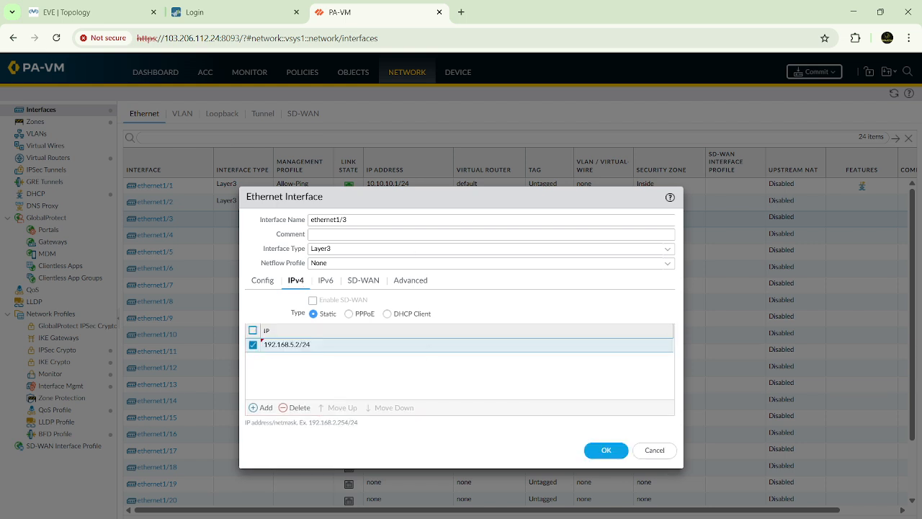
# Step: Check the Paint diagram, review the Config, IPv4, IPv6, SD-WAN and advanced settings of ethernet1/3, and save the interface
pyautogui.click(677, 495)
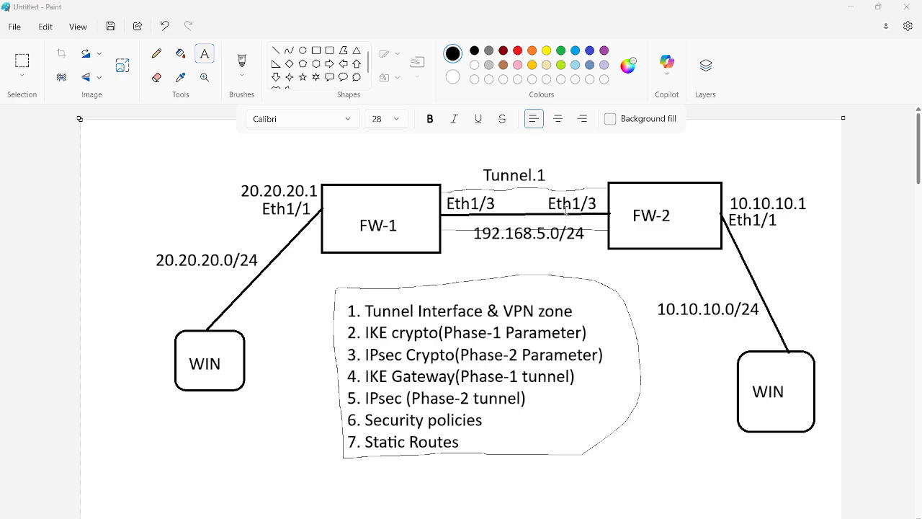
pyautogui.hotkey('alt', 'Tab')
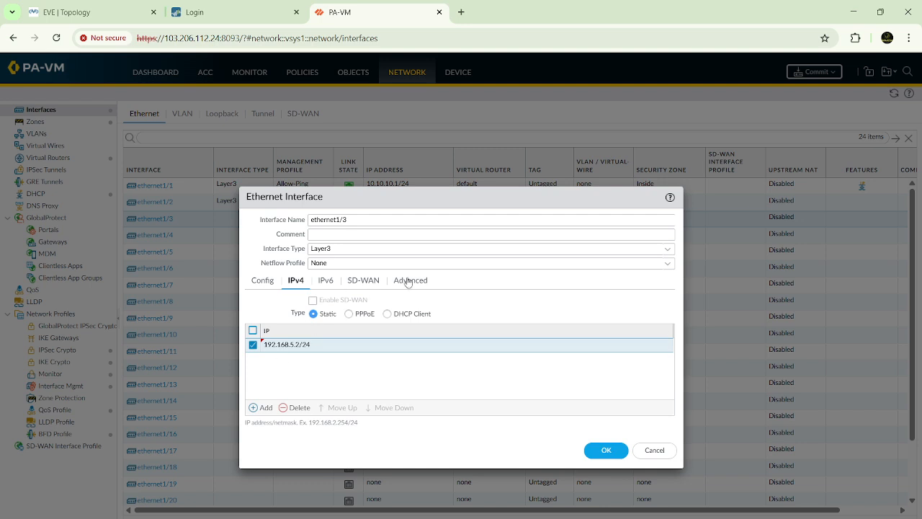
pyautogui.click(329, 282)
pyautogui.click(357, 282)
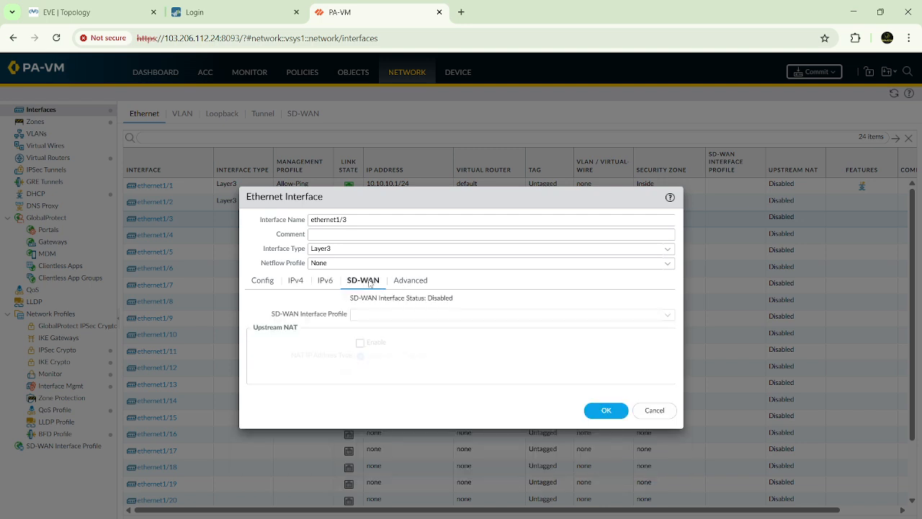
pyautogui.click(412, 281)
pyautogui.click(292, 282)
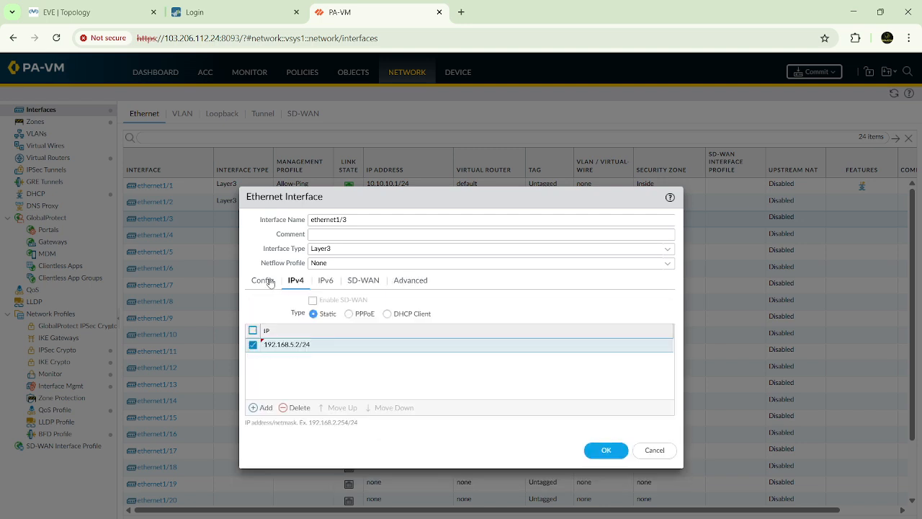
pyautogui.click(268, 282)
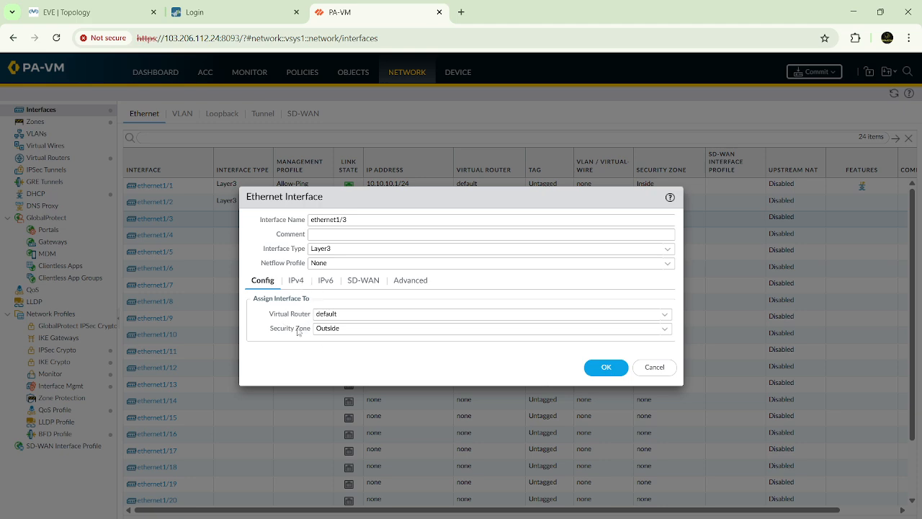
pyautogui.click(295, 281)
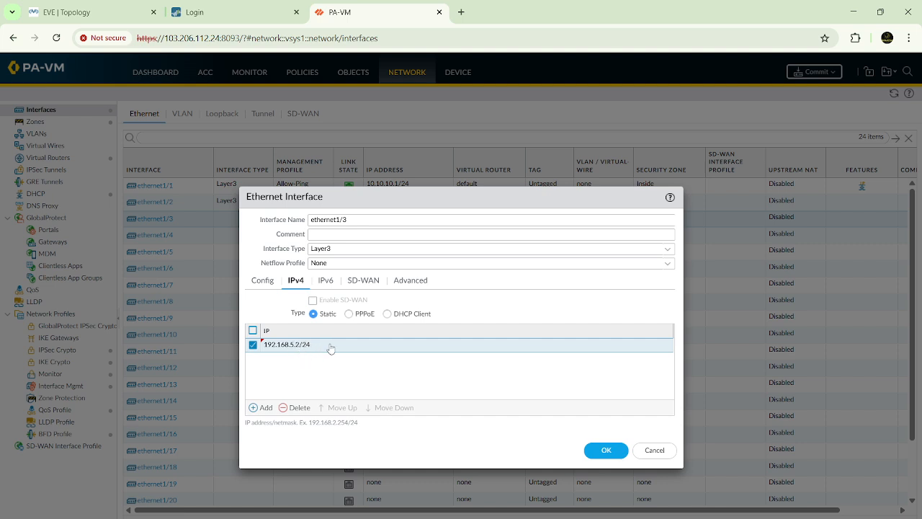
pyautogui.click(599, 445)
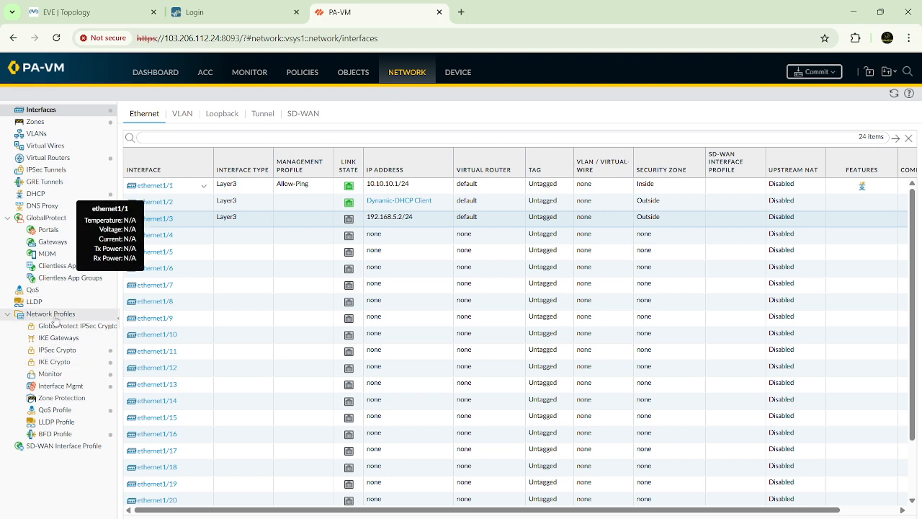
# Step: Start a new IKE crypto profile and name it IKE-Phas-1-Parameters
pyautogui.click(52, 364)
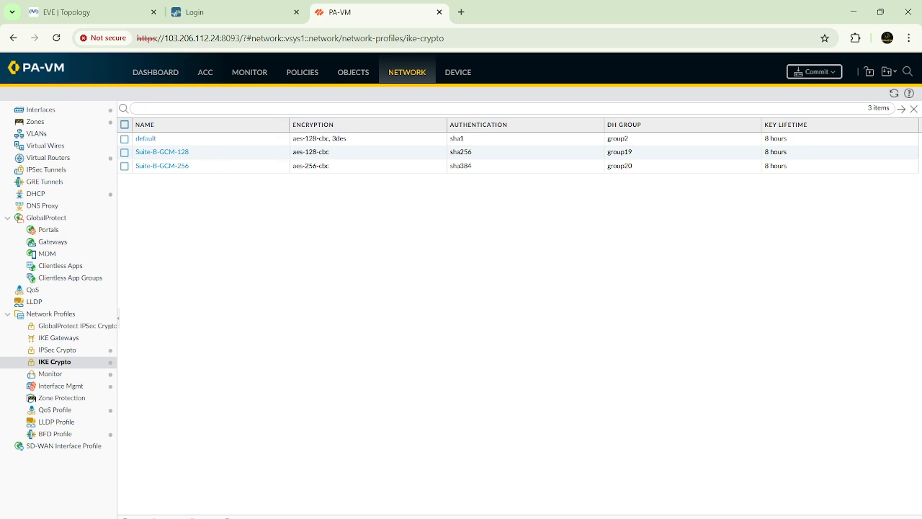
pyautogui.click(128, 516)
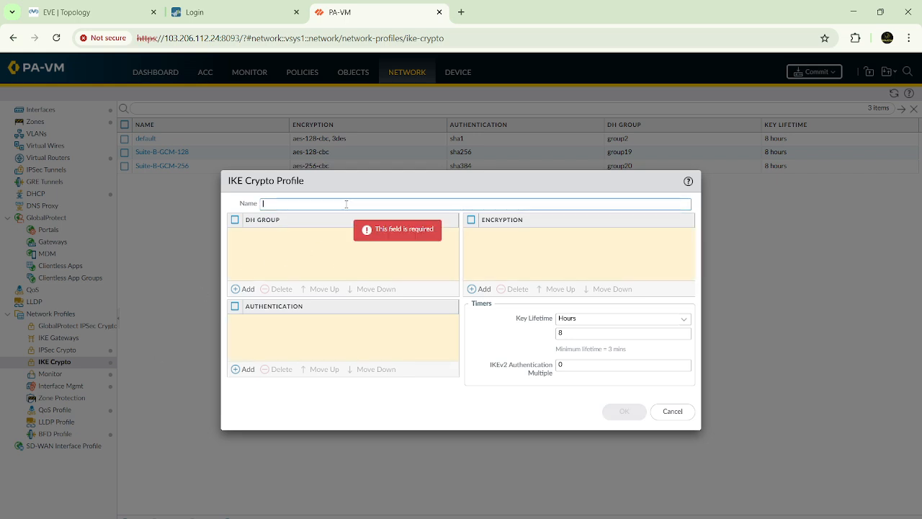
pyautogui.write('IKE-Ph')
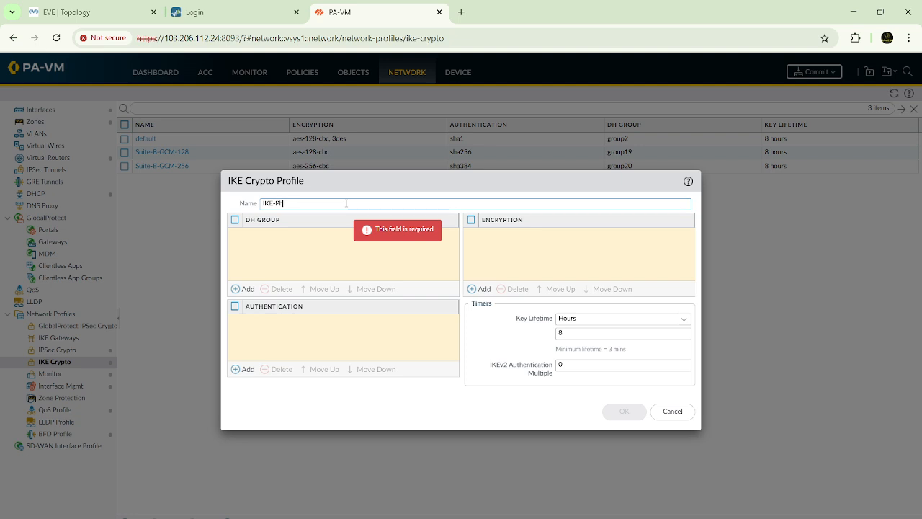
pyautogui.write('as-1')
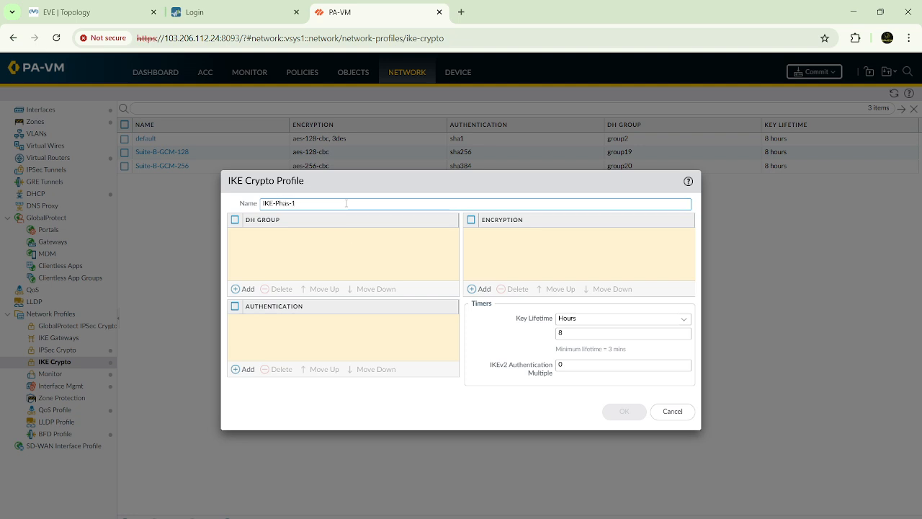
pyautogui.write('_')
pyautogui.press('BackSpace')
pyautogui.write('-Parameters')
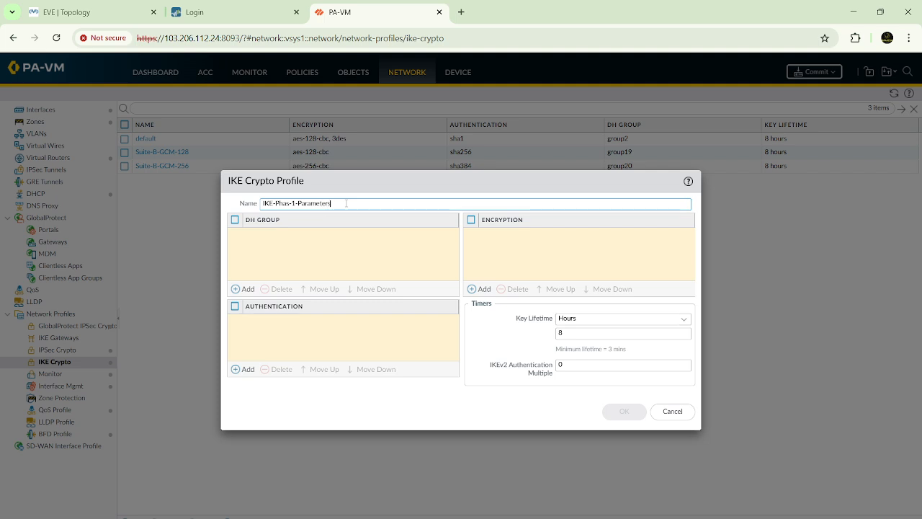
# Step: Add group20 as the DH group of the IKE crypto profile
pyautogui.click(245, 291)
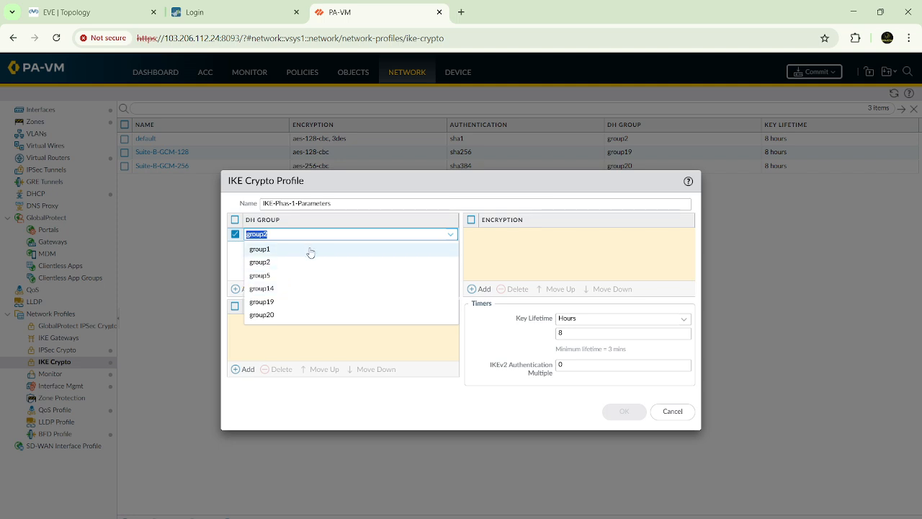
pyautogui.click(265, 315)
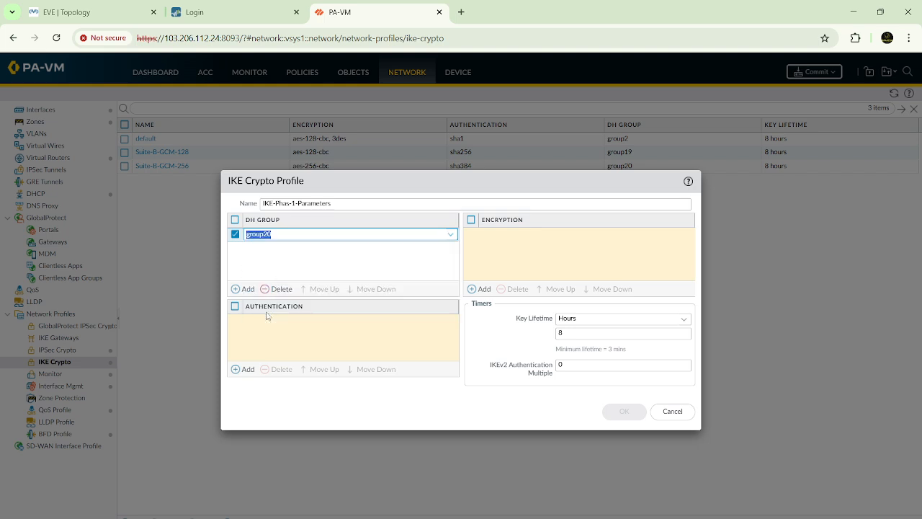
pyautogui.click(295, 266)
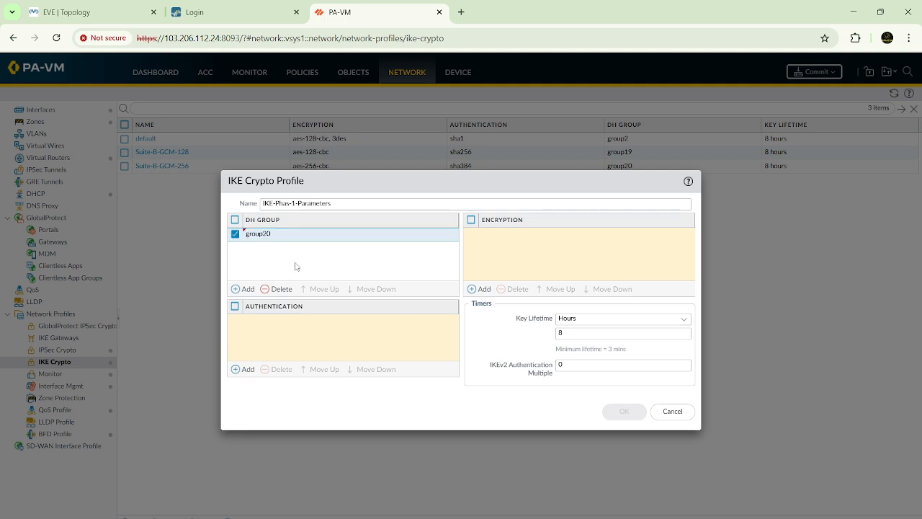
# Step: Add md5 authentication and des encryption to the IKE crypto profile
pyautogui.click(245, 369)
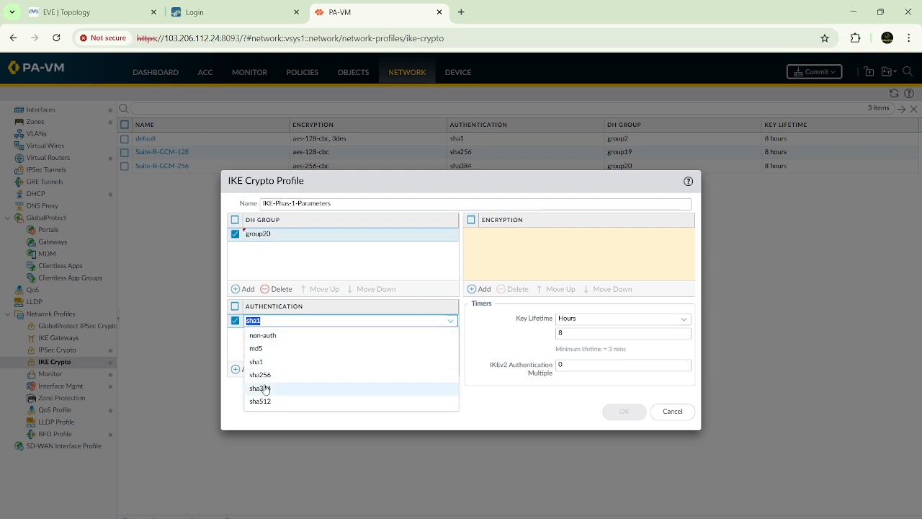
pyautogui.click(260, 350)
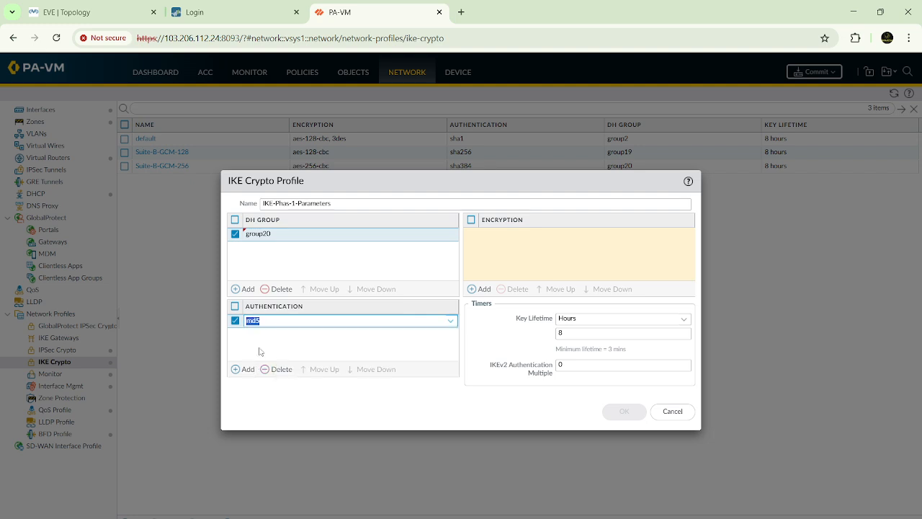
pyautogui.click(480, 290)
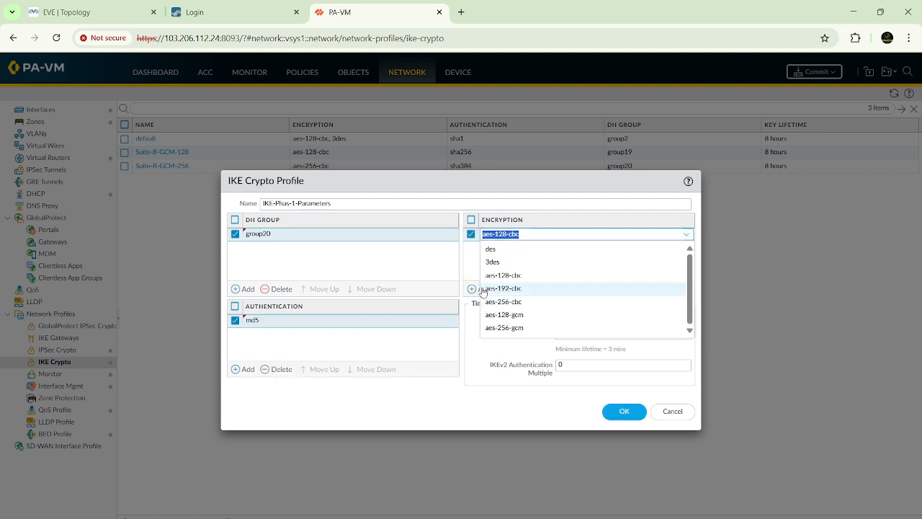
pyautogui.click(497, 251)
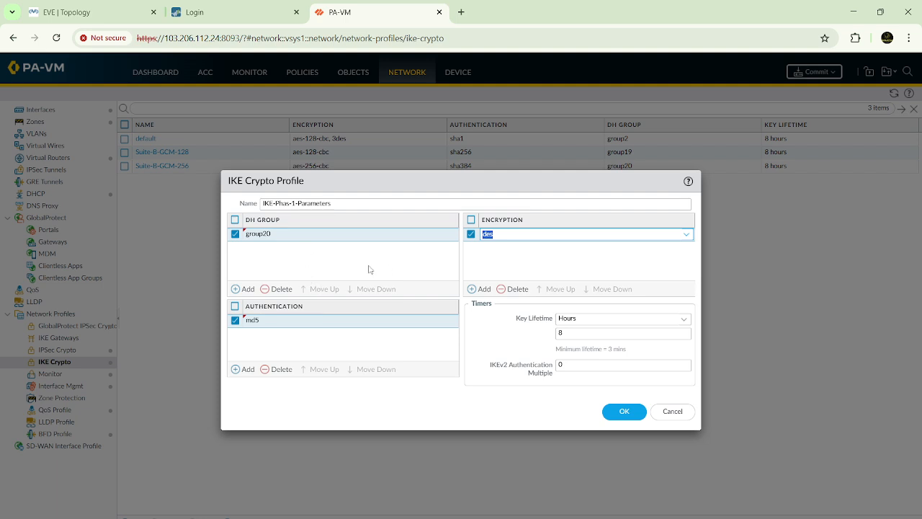
# Step: Look over the key lifetime unit options and save the IKE crypto profile
pyautogui.click(519, 325)
pyautogui.click(556, 321)
pyautogui.press('Tab')
pyautogui.click(580, 322)
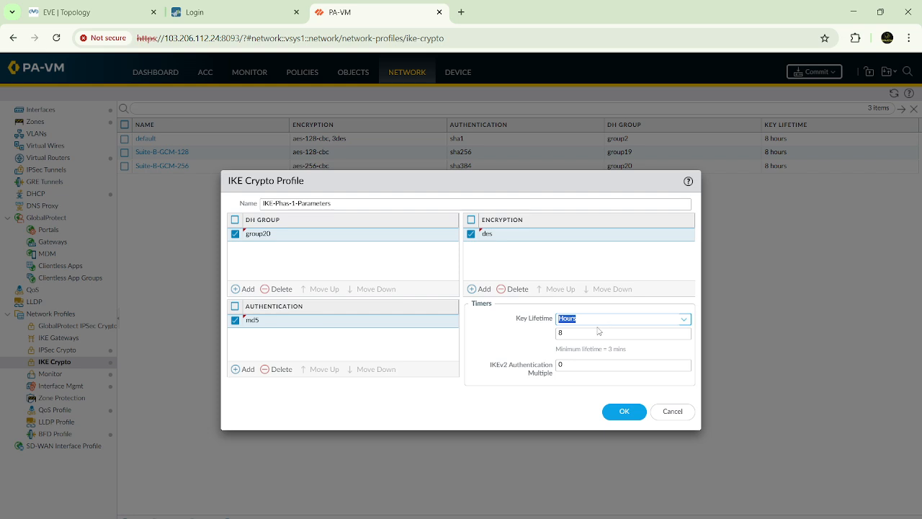
pyautogui.click(684, 321)
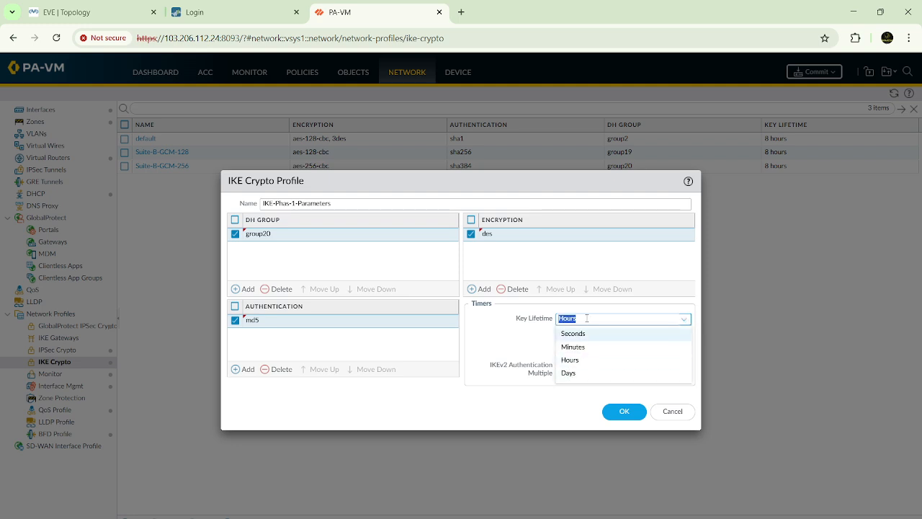
pyautogui.click(520, 338)
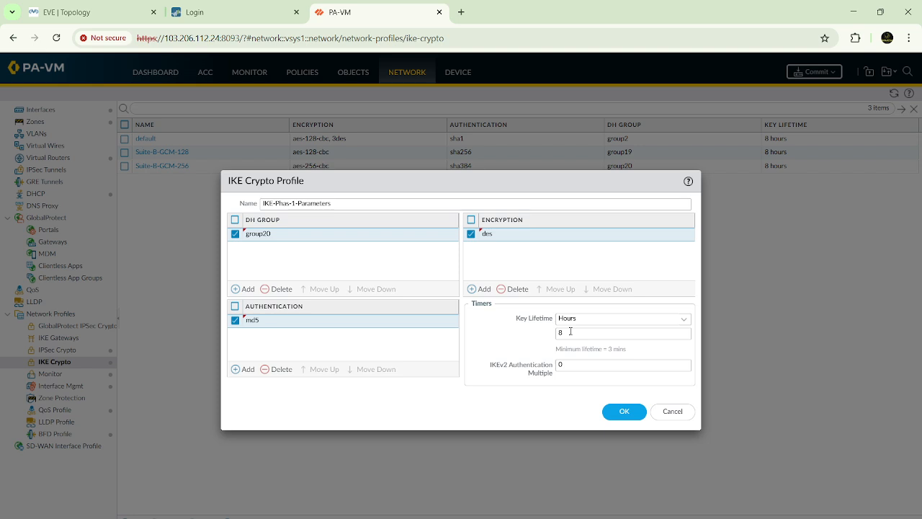
pyautogui.moveTo(576, 318); pyautogui.dragTo(537, 323)
pyautogui.press('Tab')
pyautogui.click(624, 412)
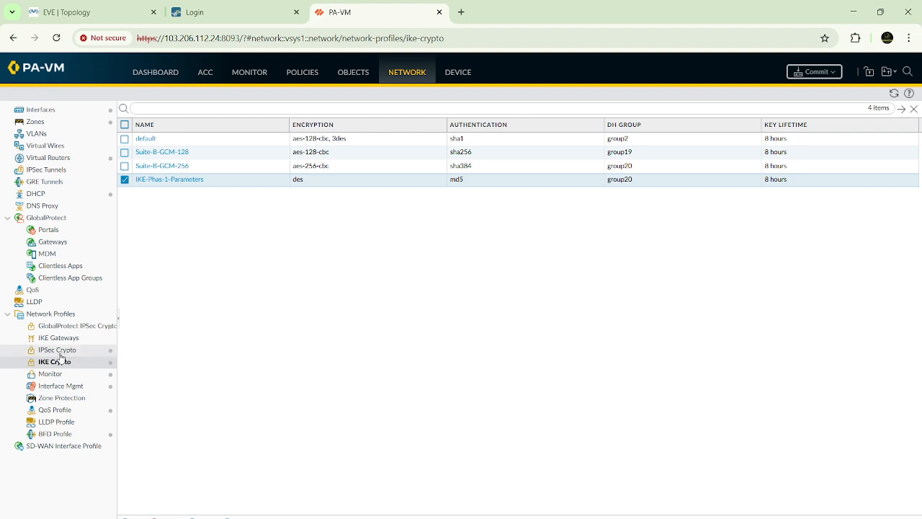
# Step: Start a new IPSec crypto profile and name it IKE-Phase2-Parameters
pyautogui.click(60, 352)
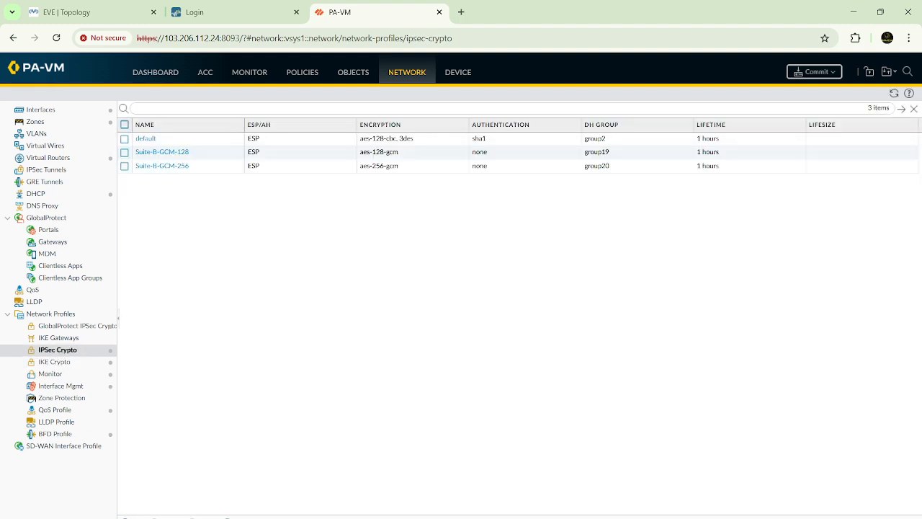
pyautogui.click(132, 517)
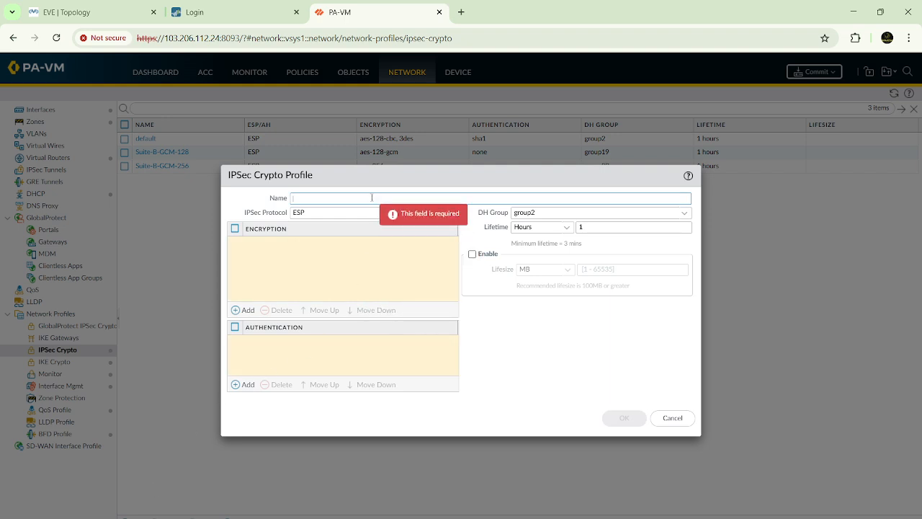
pyautogui.write('IPsec-')
pyautogui.press('BackSpace')
pyautogui.press('BackSpace')
pyautogui.press('BackSpace')
pyautogui.press('BackSpace')
pyautogui.press('BackSpace')
pyautogui.write('IKE-Phas')
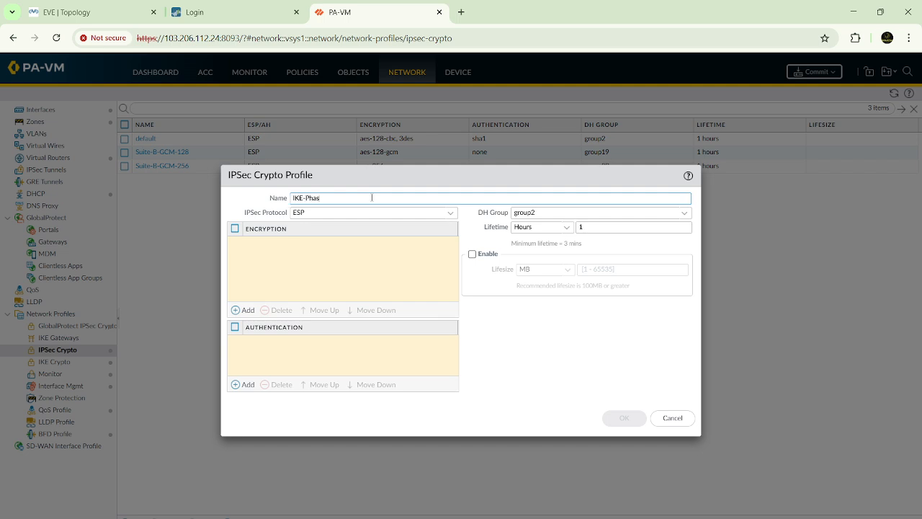
pyautogui.write('e2-Parameters')
pyautogui.moveTo(366, 198); pyautogui.dragTo(285, 203)
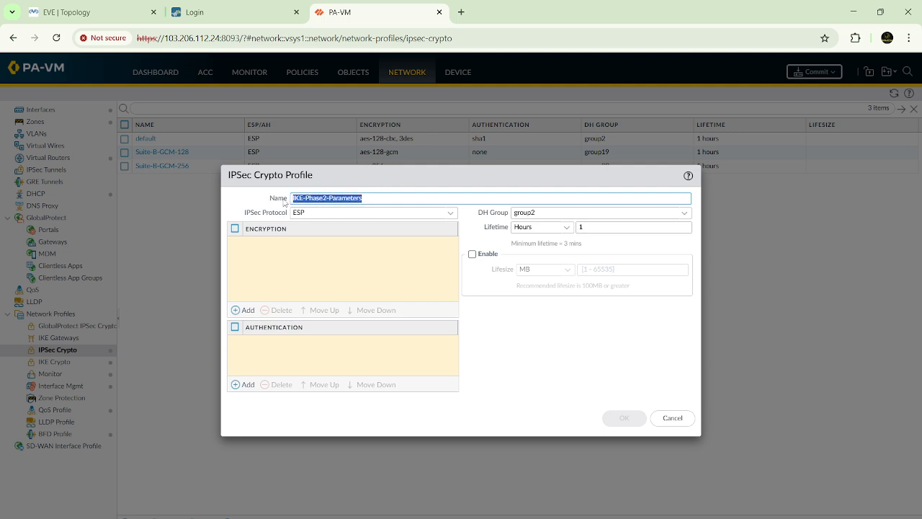
pyautogui.click(257, 209)
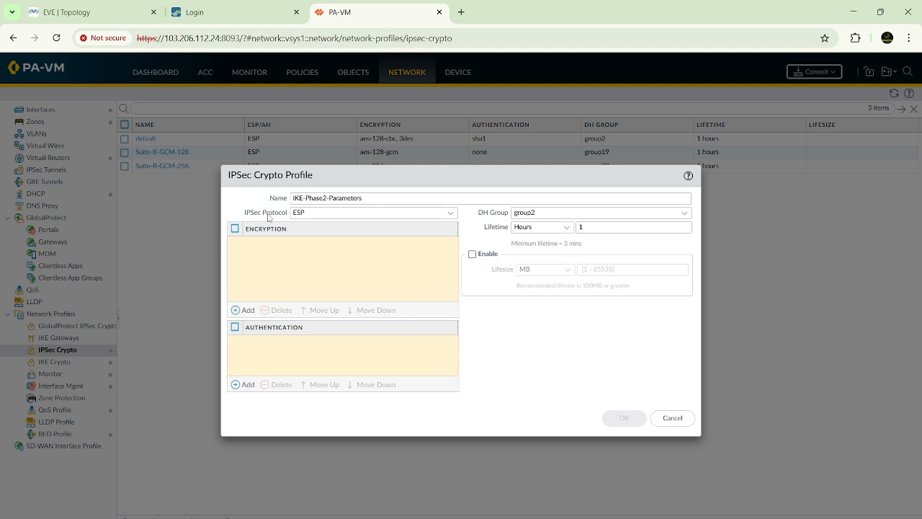
# Step: Compare the AH and ESP options of the IPSec protocol and leave the profile on ESP
pyautogui.click(303, 212)
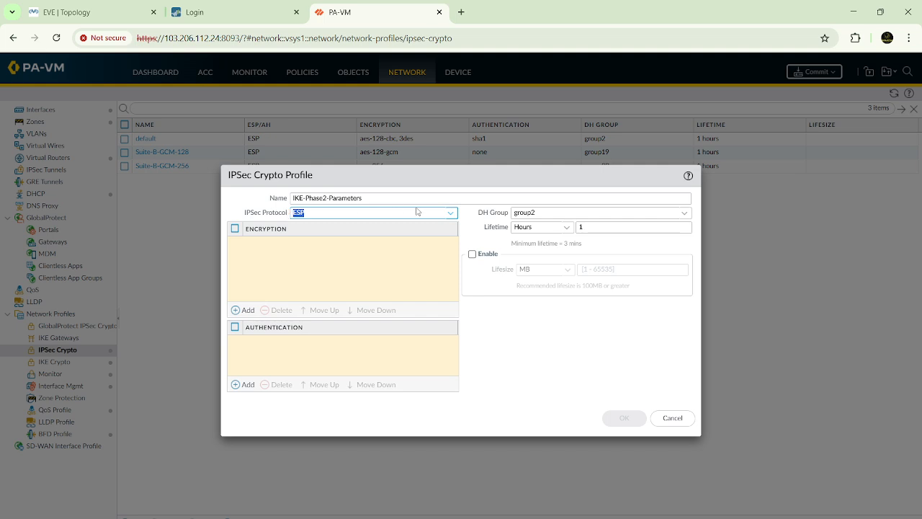
pyautogui.click(451, 213)
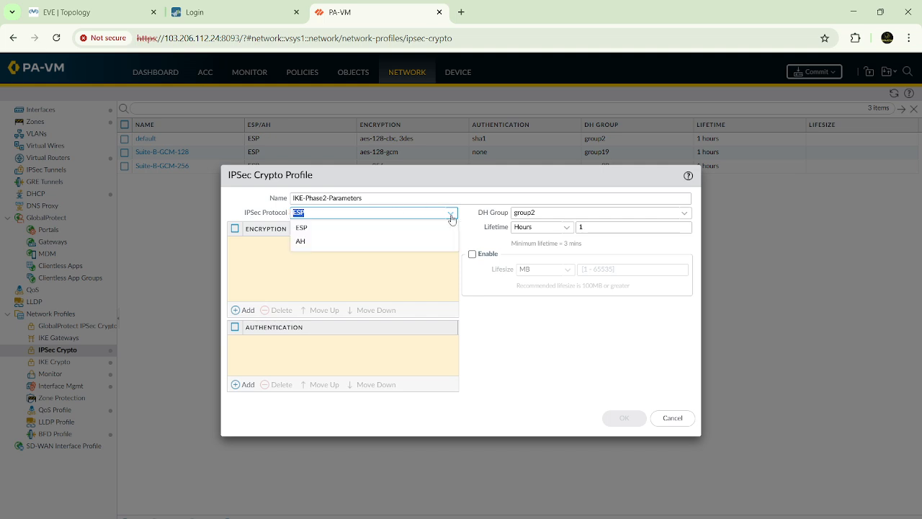
pyautogui.click(322, 244)
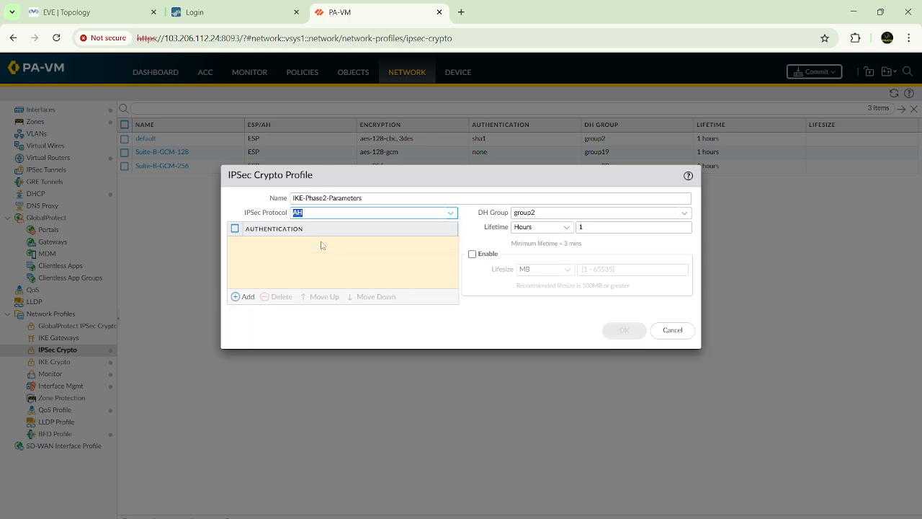
pyautogui.click(453, 218)
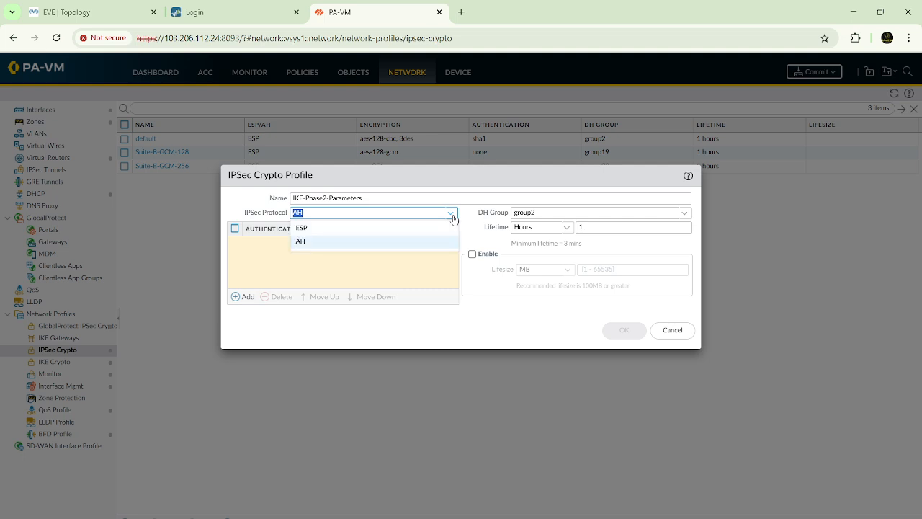
pyautogui.click(320, 229)
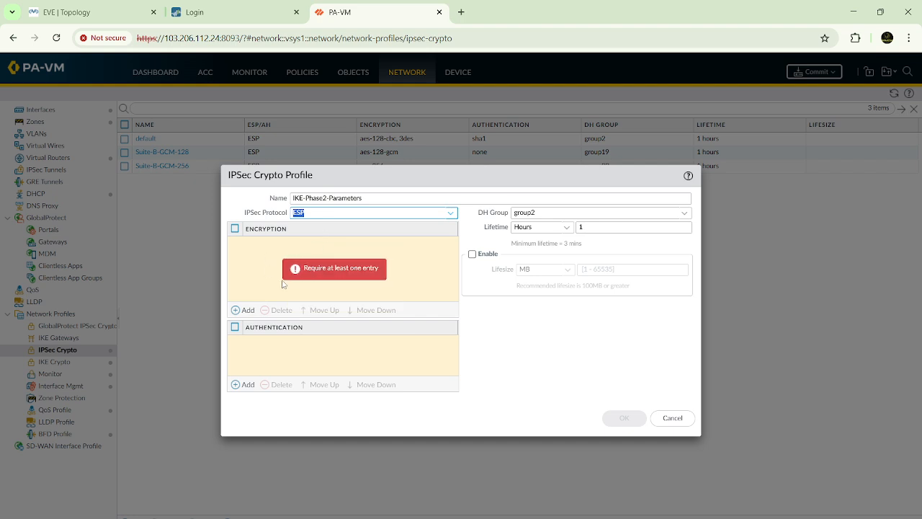
pyautogui.click(451, 213)
pyautogui.click(319, 242)
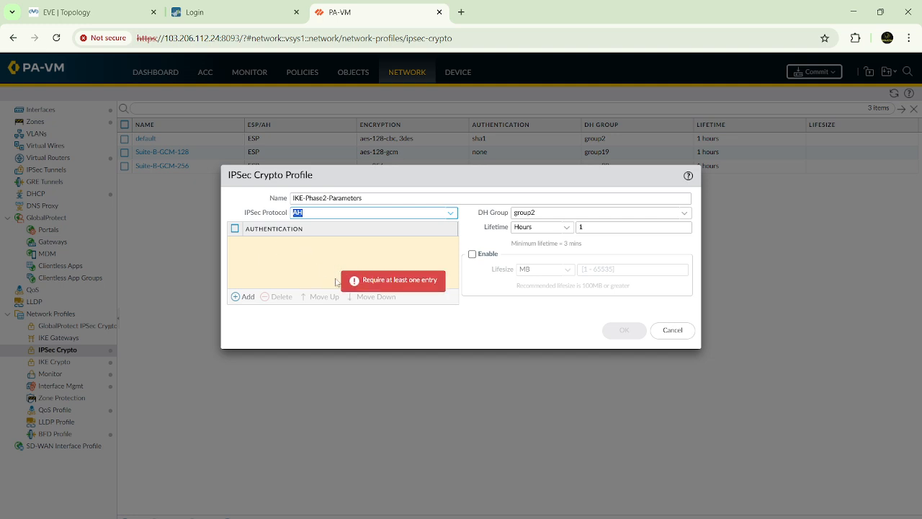
pyautogui.click(448, 213)
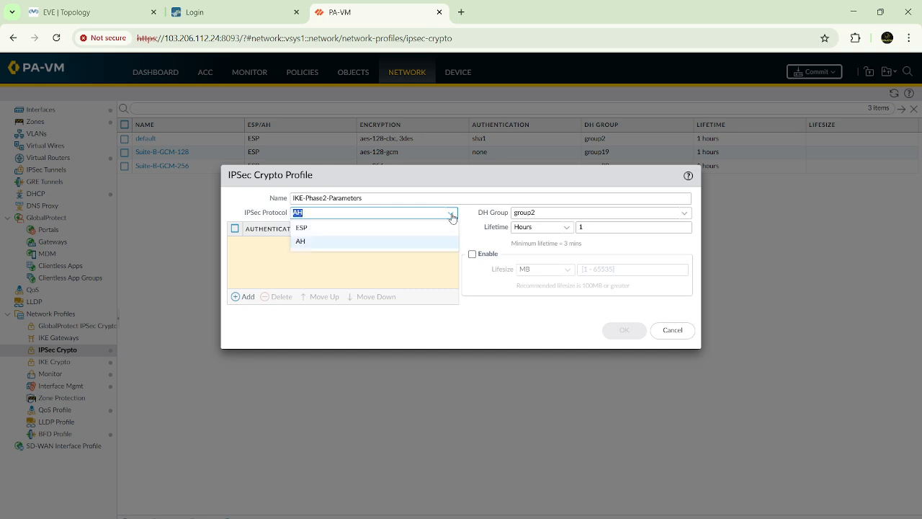
pyautogui.click(336, 231)
pyautogui.click(340, 261)
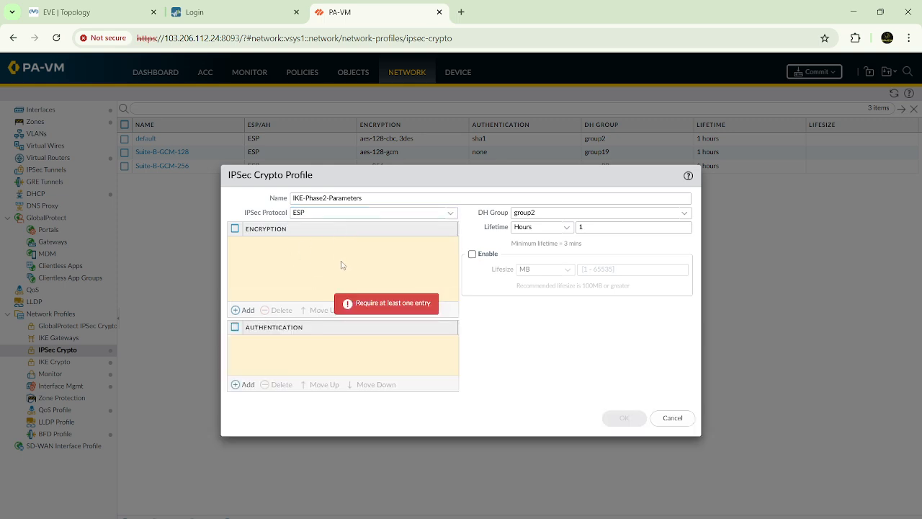
# Step: Add des encryption and md5 authentication to the IPSec crypto profile
pyautogui.click(248, 309)
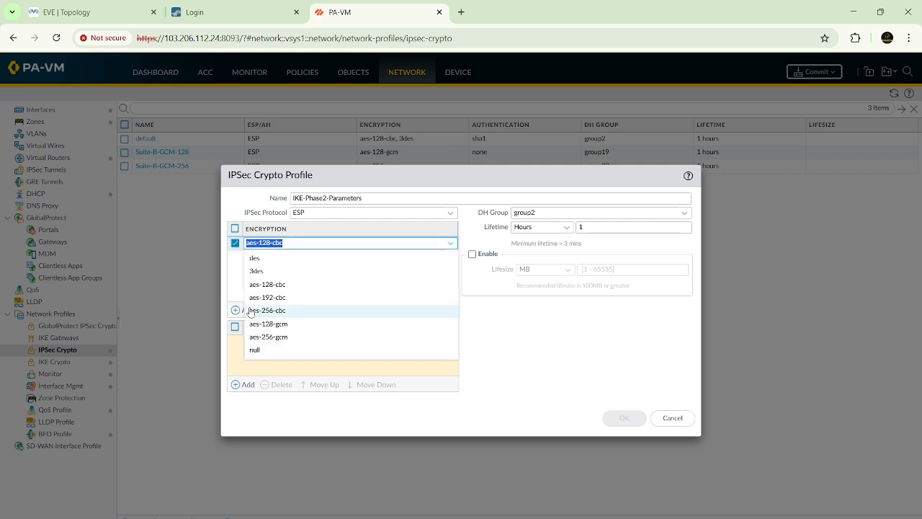
pyautogui.click(280, 260)
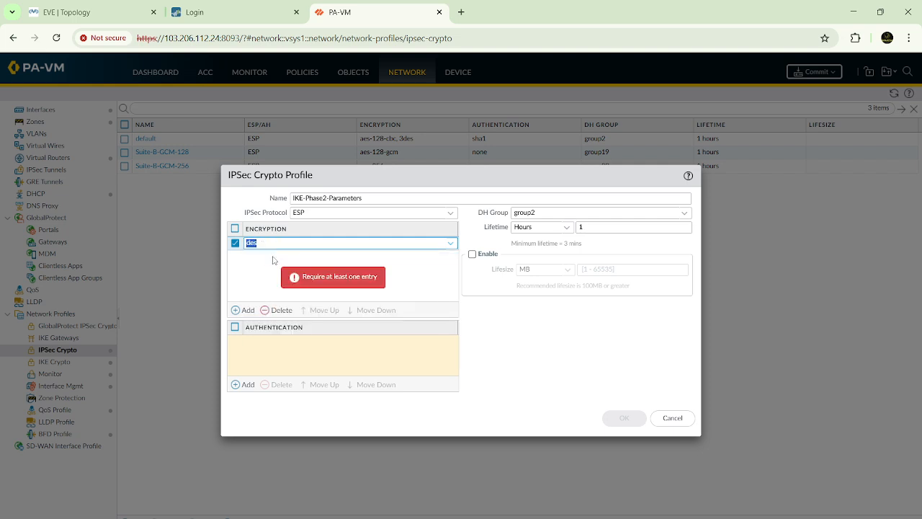
pyautogui.click(247, 385)
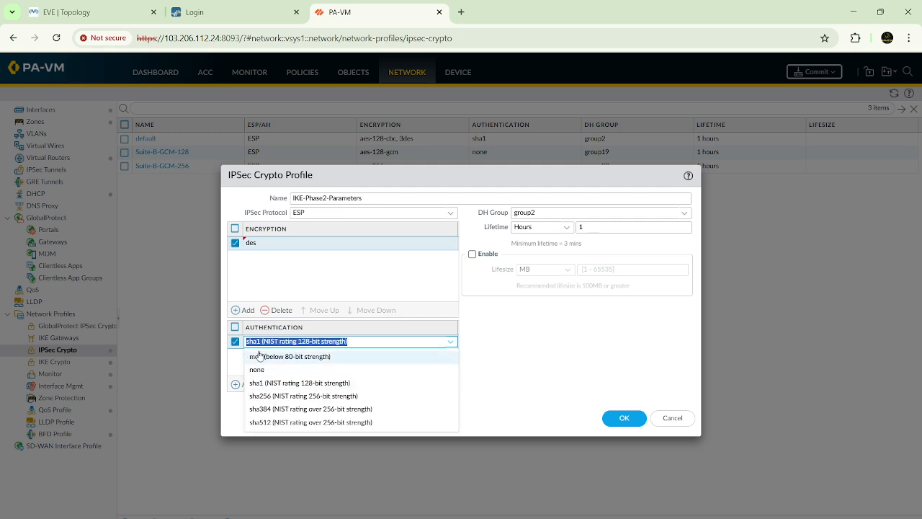
pyautogui.click(259, 356)
# Step: Set the DH group to group20 and save the IPSec crypto profile
pyautogui.click(684, 214)
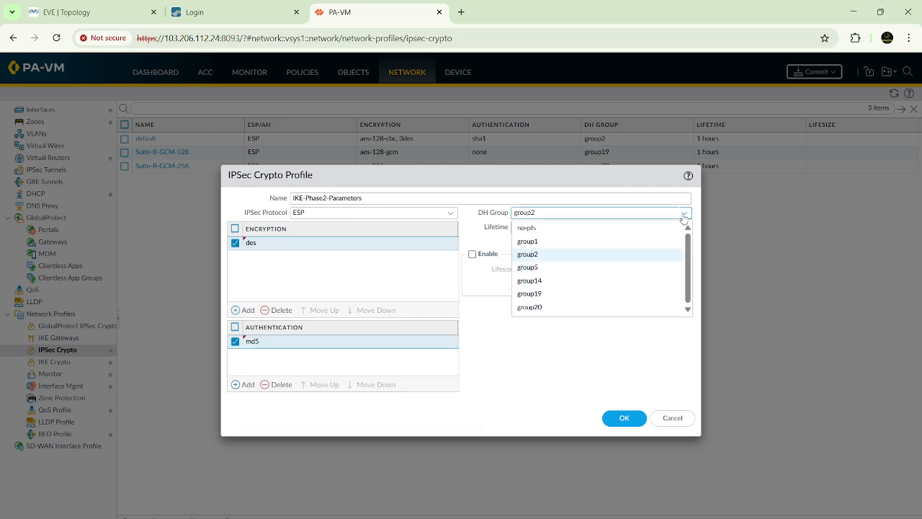
pyautogui.click(528, 307)
pyautogui.moveTo(482, 229); pyautogui.dragTo(512, 227)
pyautogui.moveTo(597, 229); pyautogui.dragTo(518, 229)
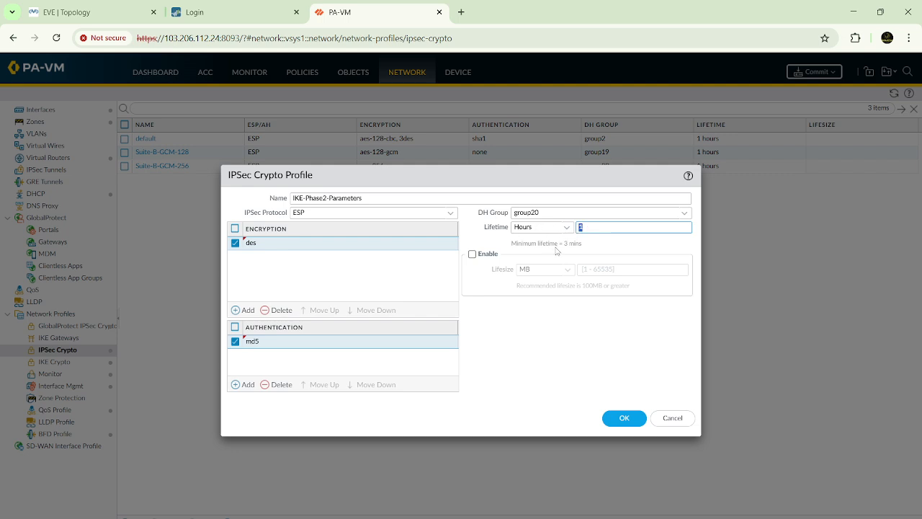
pyautogui.click(534, 344)
pyautogui.click(625, 417)
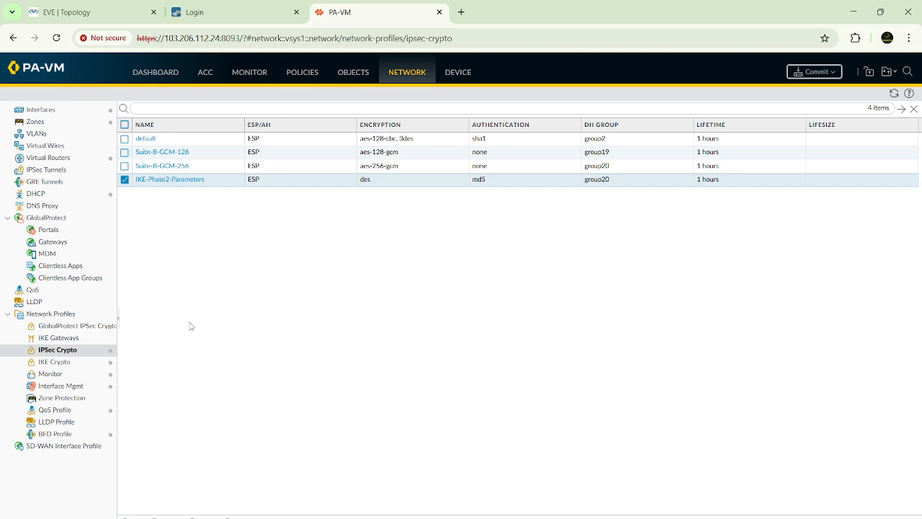
# Step: Start a new IKE gateway and name it IKE-Phase1-Tunnel
pyautogui.click(68, 340)
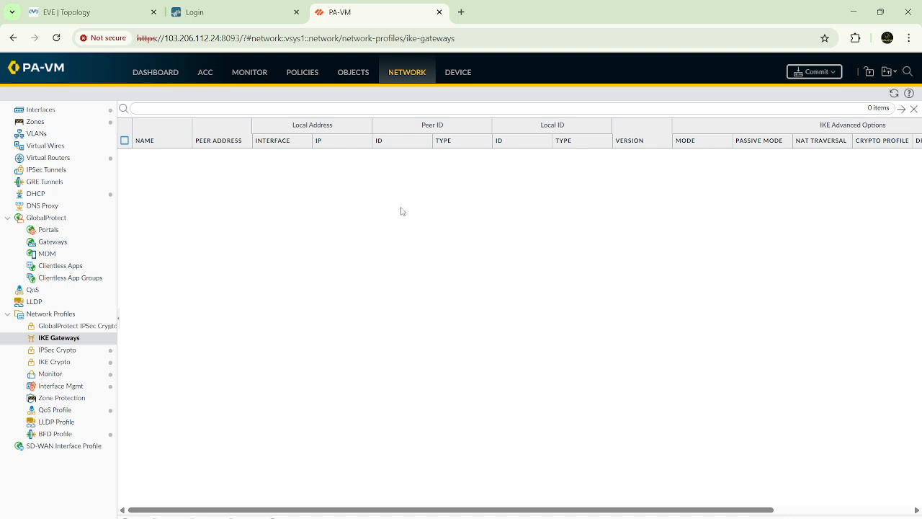
pyautogui.click(133, 517)
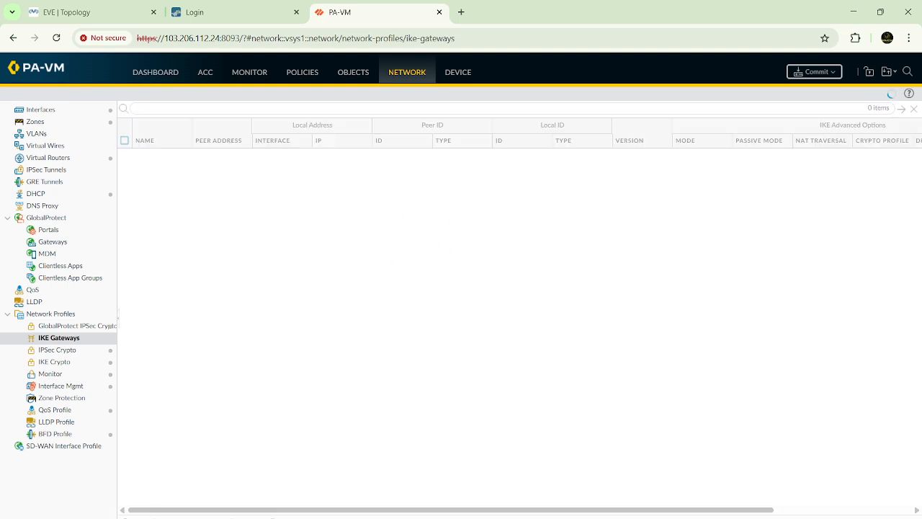
pyautogui.click(444, 210)
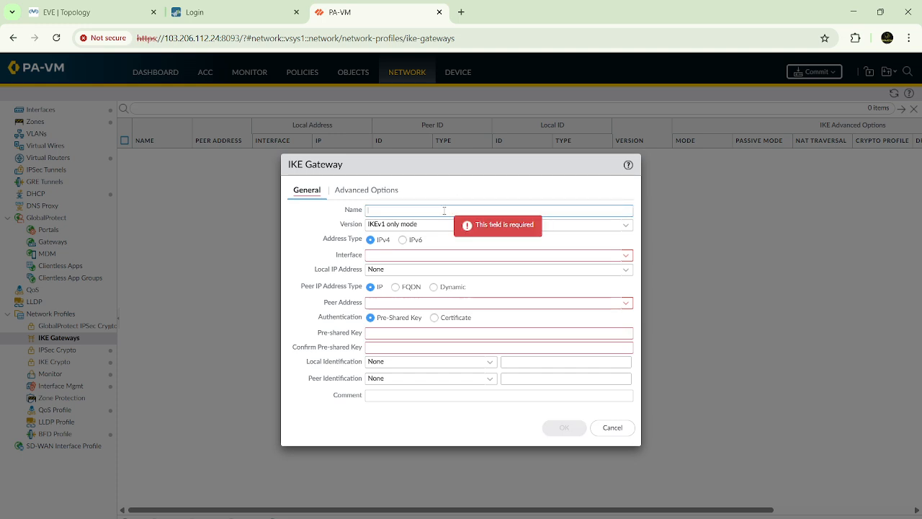
pyautogui.write('IKE-Phase1-Tunnel')
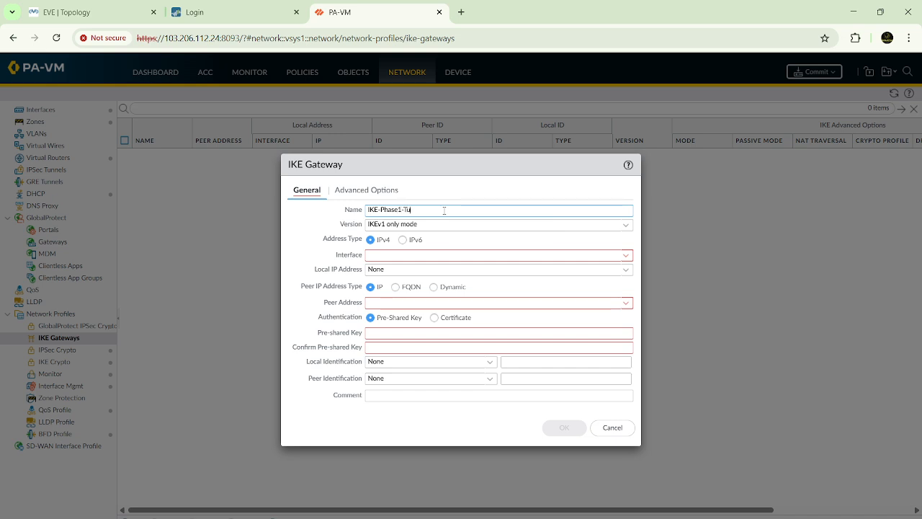
# Step: Choose IKEv1 only mode as the version of the IKE gateway
pyautogui.click(341, 228)
pyautogui.moveTo(339, 228); pyautogui.dragTo(362, 229)
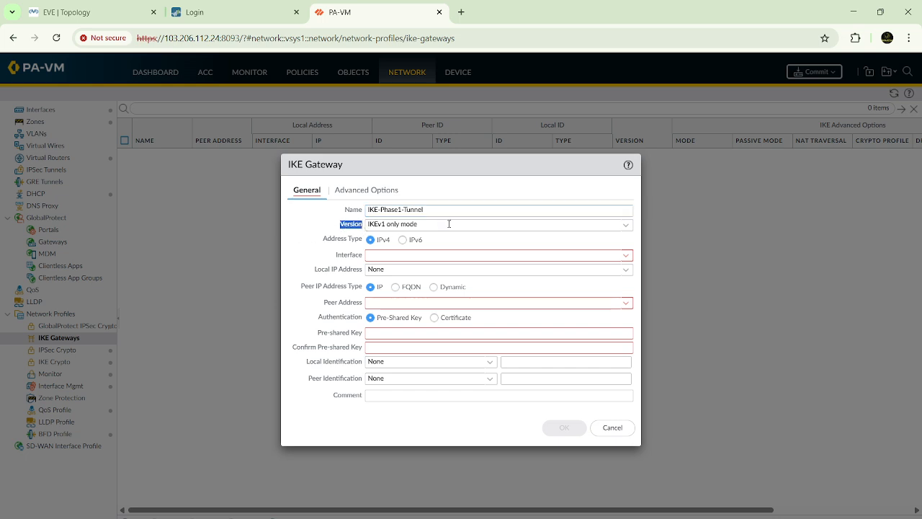
pyautogui.click(626, 227)
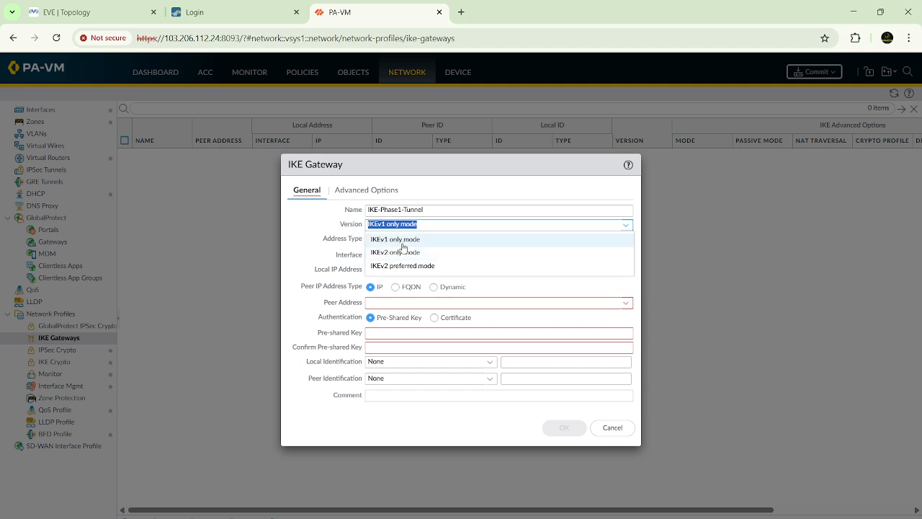
pyautogui.click(404, 242)
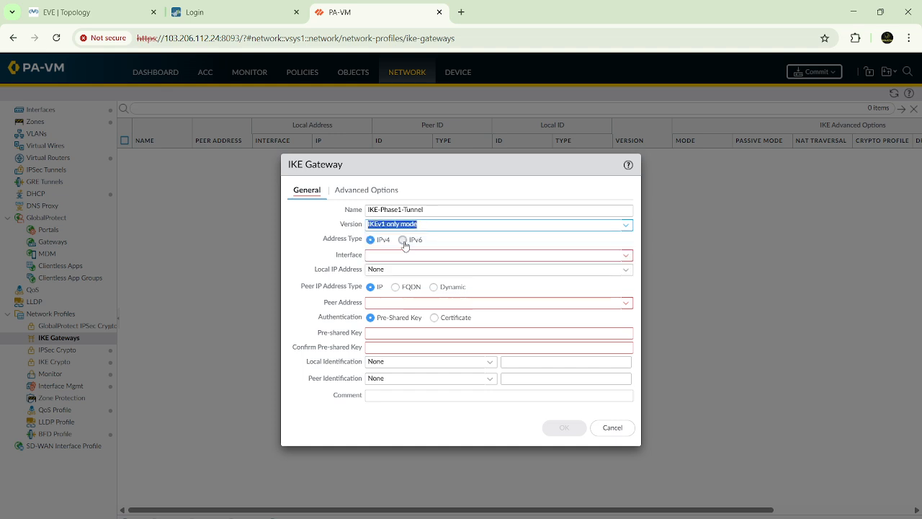
pyautogui.moveTo(321, 244); pyautogui.dragTo(364, 242)
pyautogui.click(331, 252)
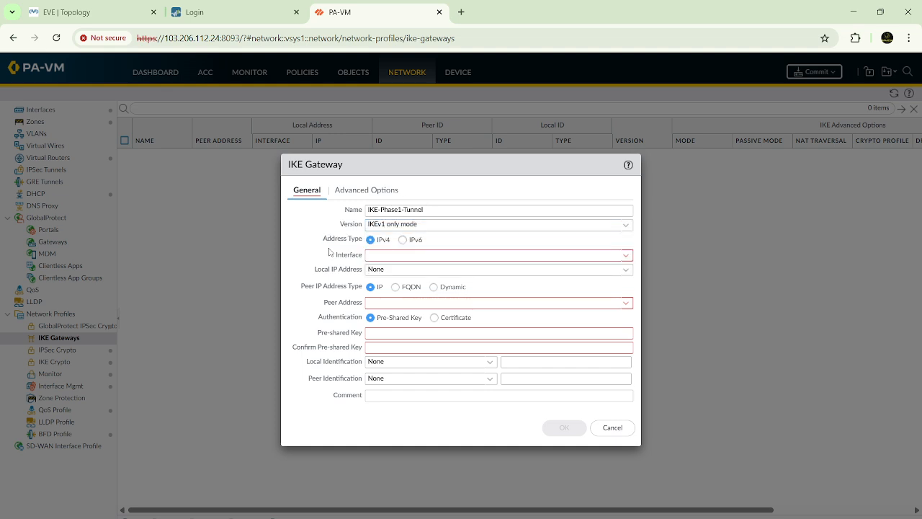
# Step: Check the link between the firewalls in the EVE topology and set the IKE gateway's interface to ethernet1/3
pyautogui.click(89, 14)
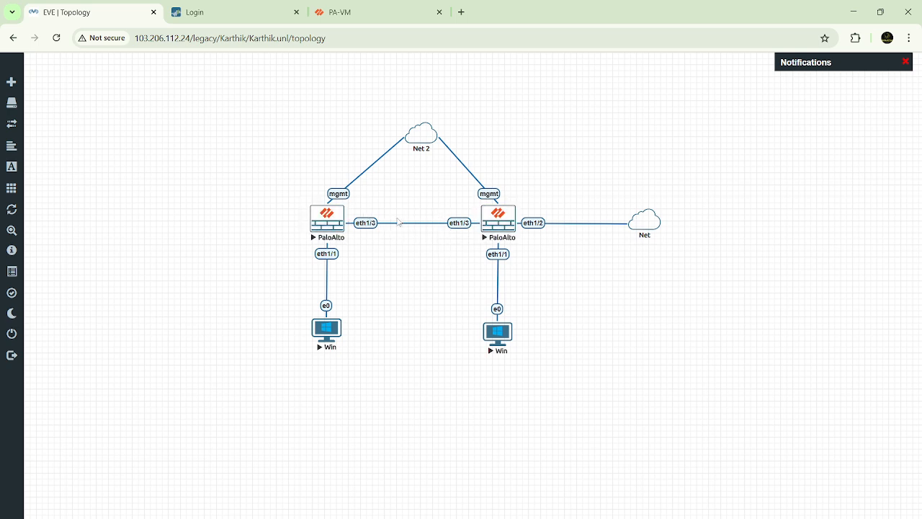
pyautogui.click(385, 15)
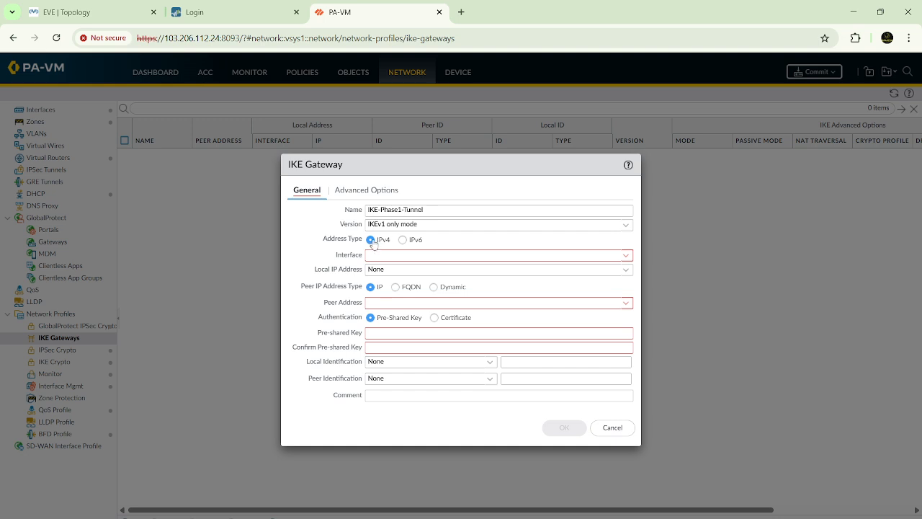
pyautogui.click(625, 257)
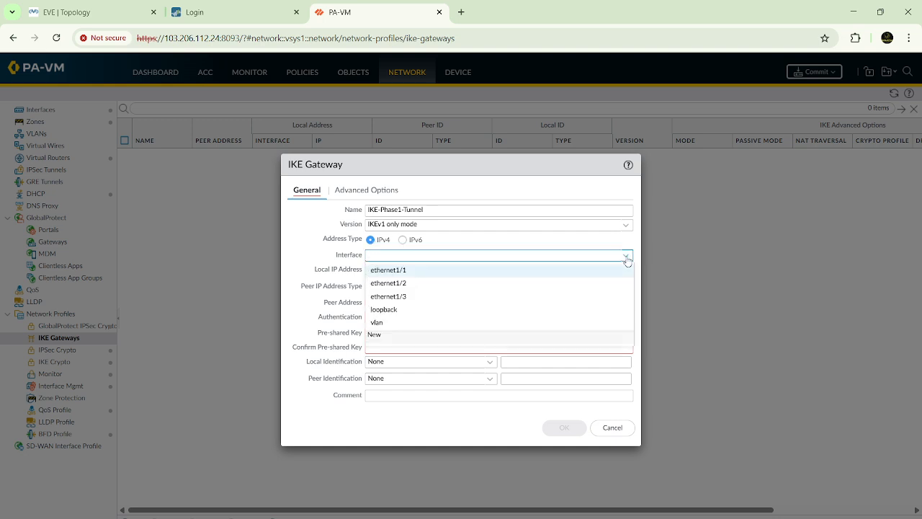
pyautogui.click(401, 300)
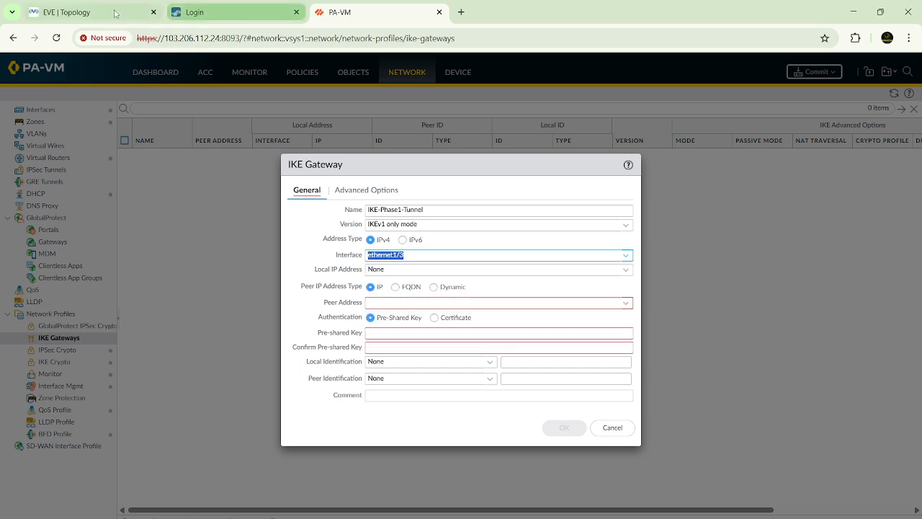
# Step: Review the EVE topology again and set the gateway's local IP address to 192.168.5.2/24
pyautogui.click(104, 12)
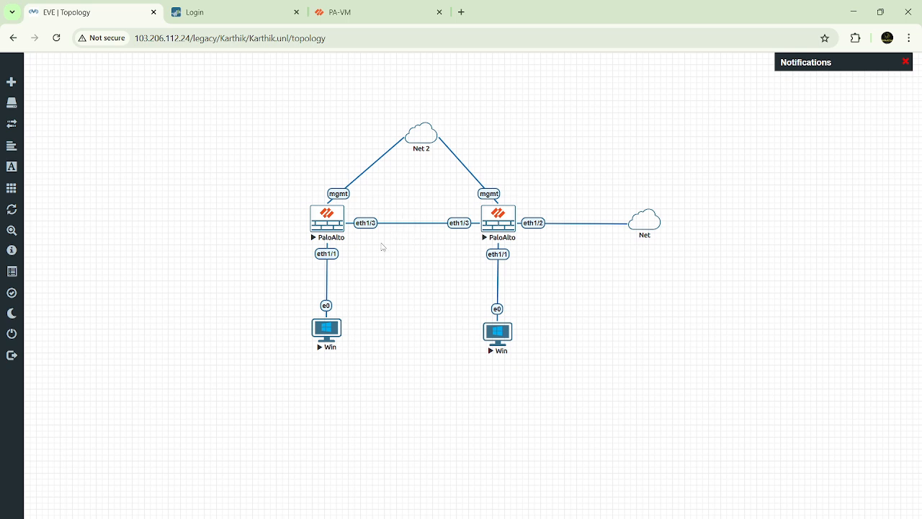
pyautogui.moveTo(416, 127)
pyautogui.click(375, 13)
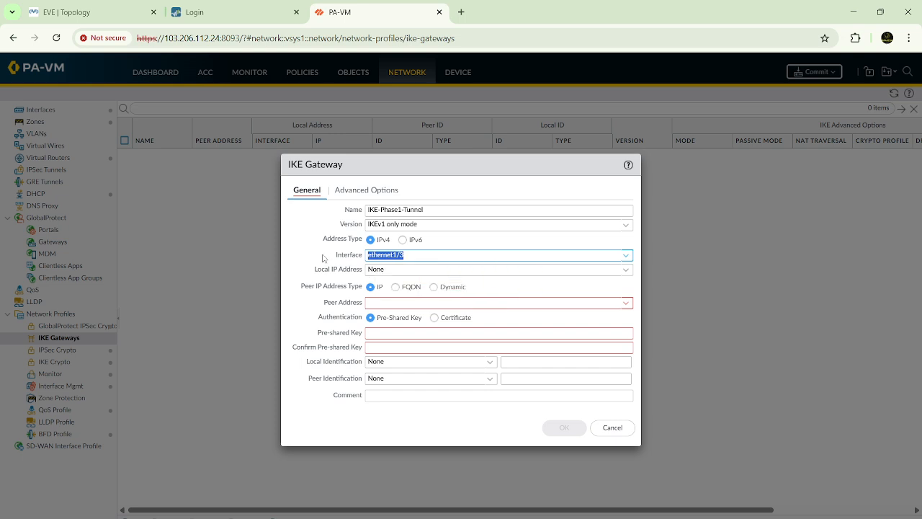
pyautogui.click(626, 269)
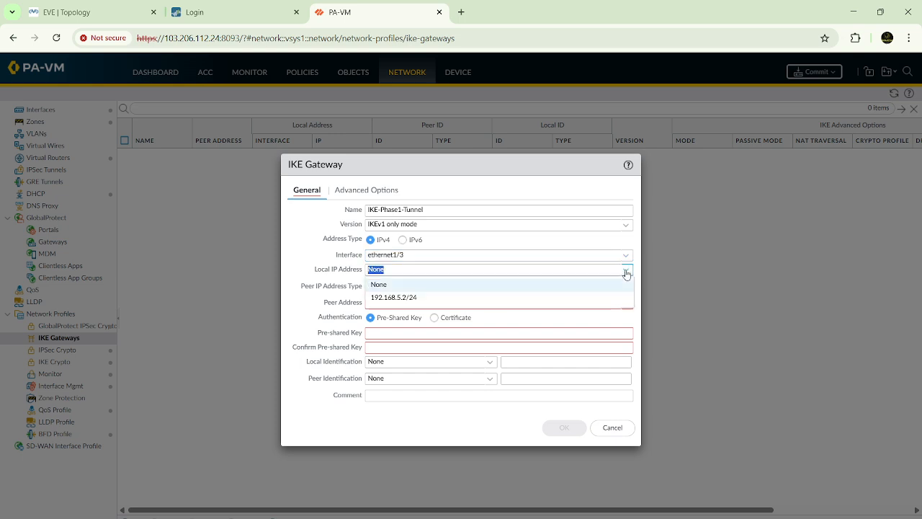
pyautogui.click(401, 300)
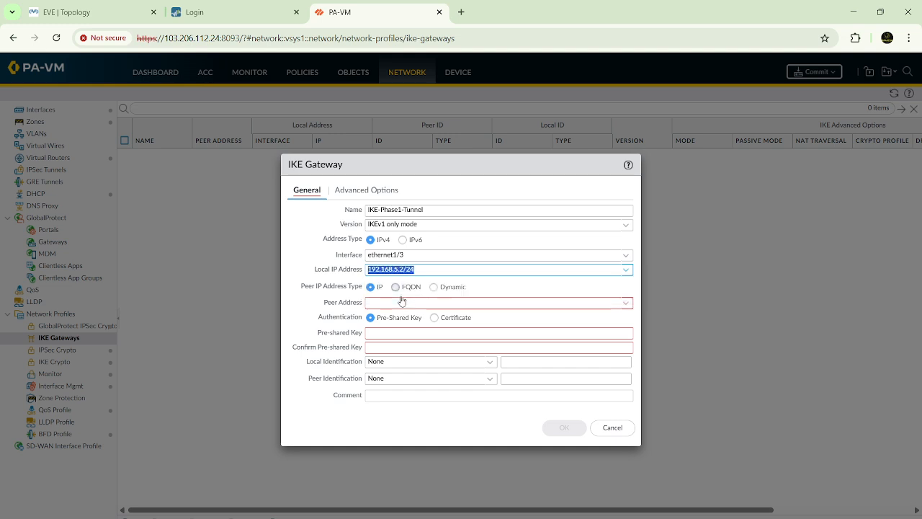
pyautogui.click(411, 255)
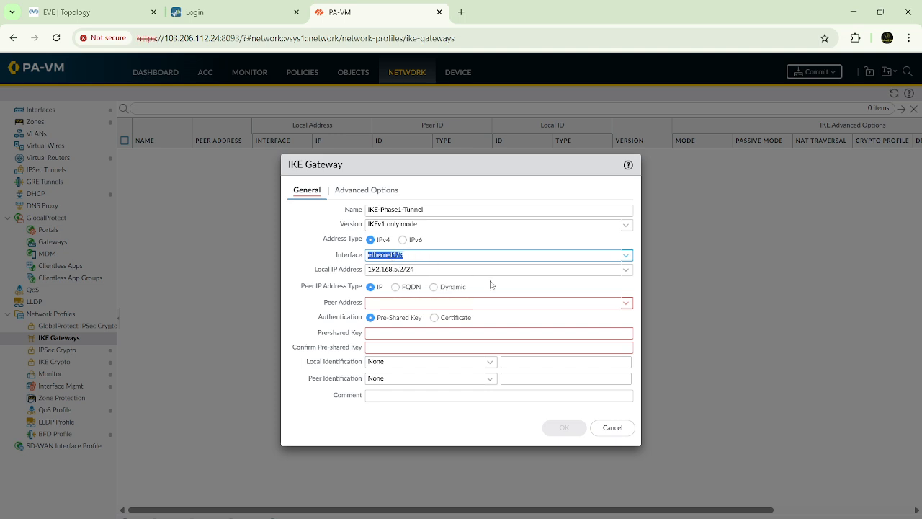
pyautogui.click(626, 269)
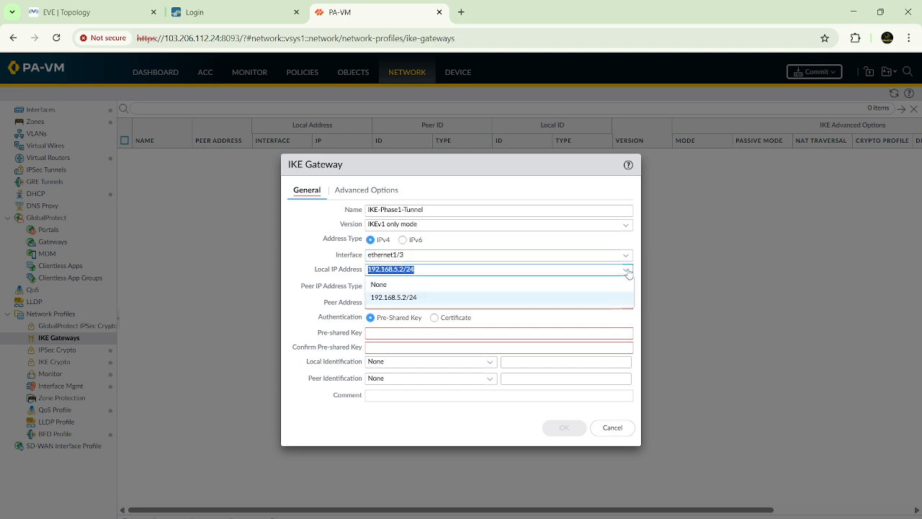
pyautogui.click(408, 297)
# Step: Check the firewall link in the EVE topology and set the IKE gateway's peer address to 192.168.5.1
pyautogui.moveTo(304, 288); pyautogui.dragTo(366, 291)
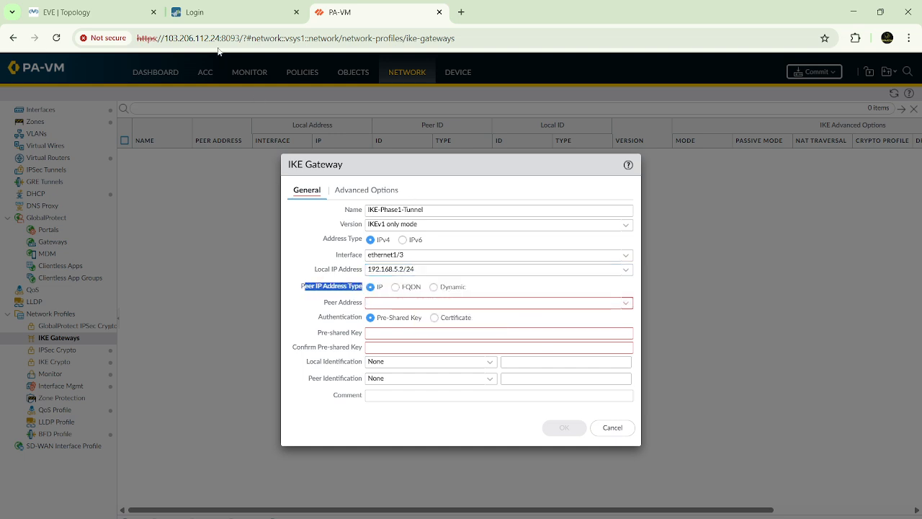
pyautogui.click(124, 13)
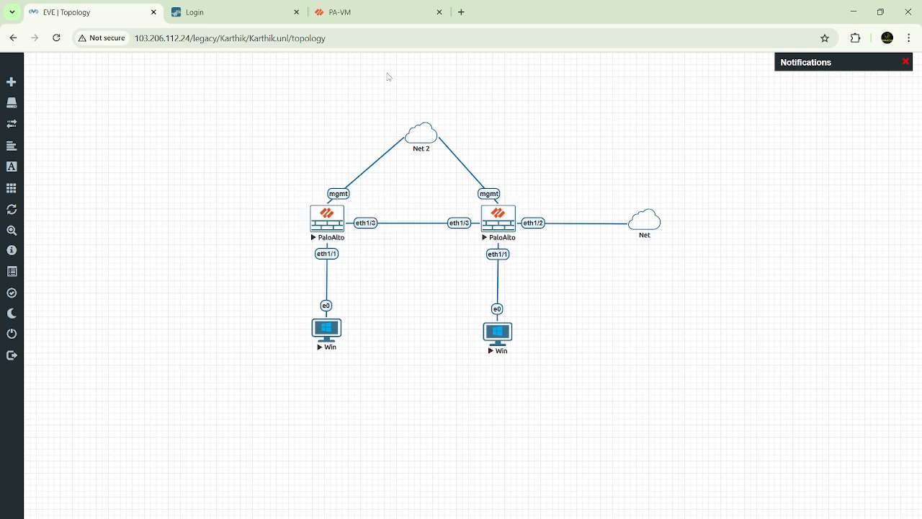
pyautogui.click(375, 10)
pyautogui.click(389, 303)
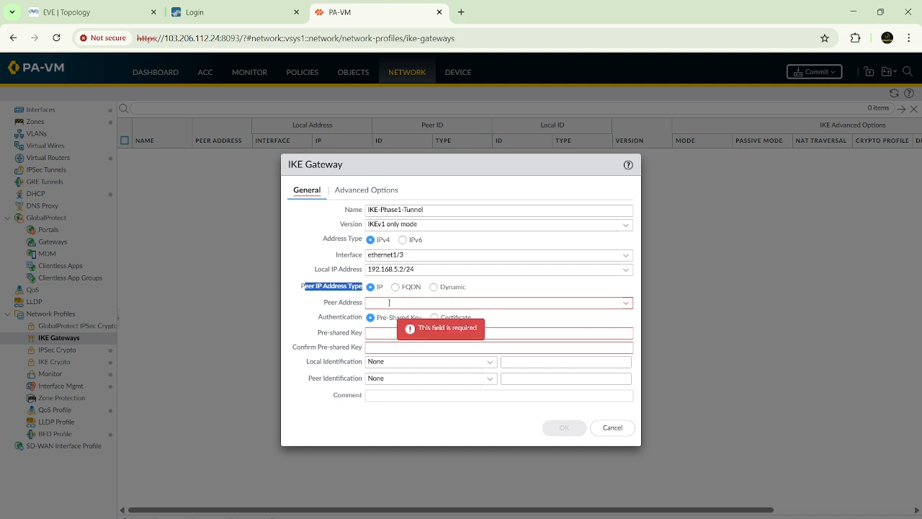
pyautogui.write('192.168.5.1')
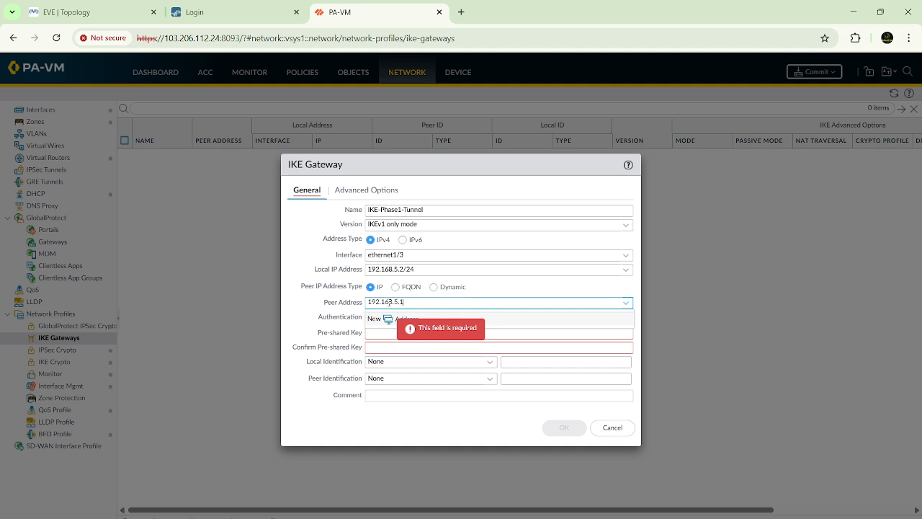
pyautogui.press('Return')
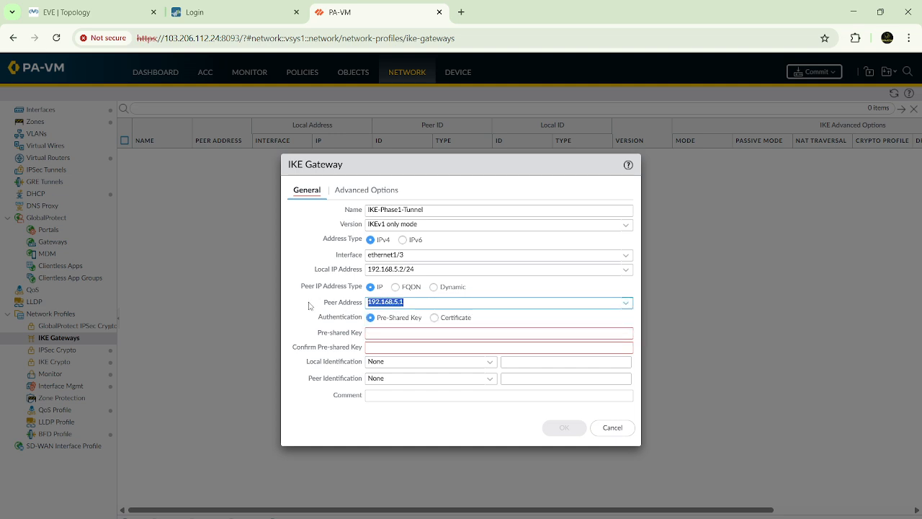
pyautogui.click(426, 303)
pyautogui.moveTo(414, 302); pyautogui.dragTo(364, 302)
# Step: Compare the gateway's Certificate authentication settings with Pre-Shared Key and go back to Pre-Shared Key
pyautogui.moveTo(318, 317); pyautogui.dragTo(365, 322)
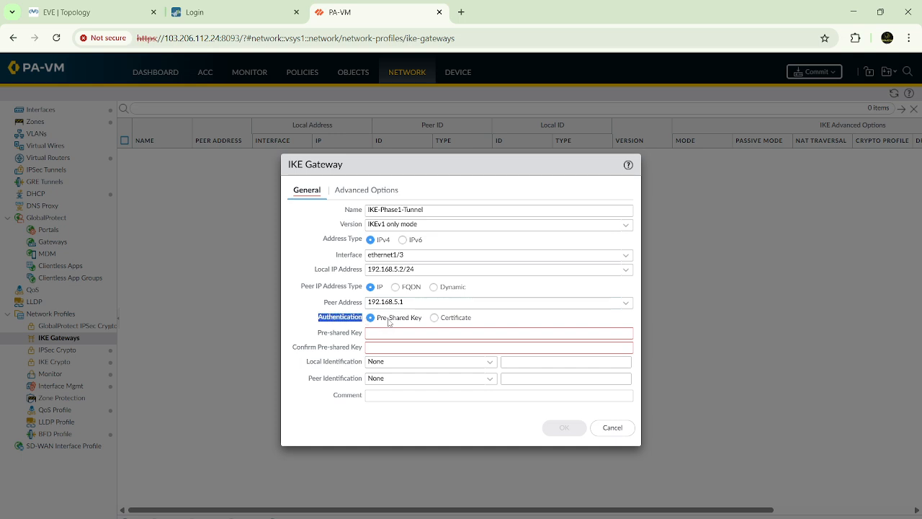
pyautogui.click(388, 322)
pyautogui.click(442, 318)
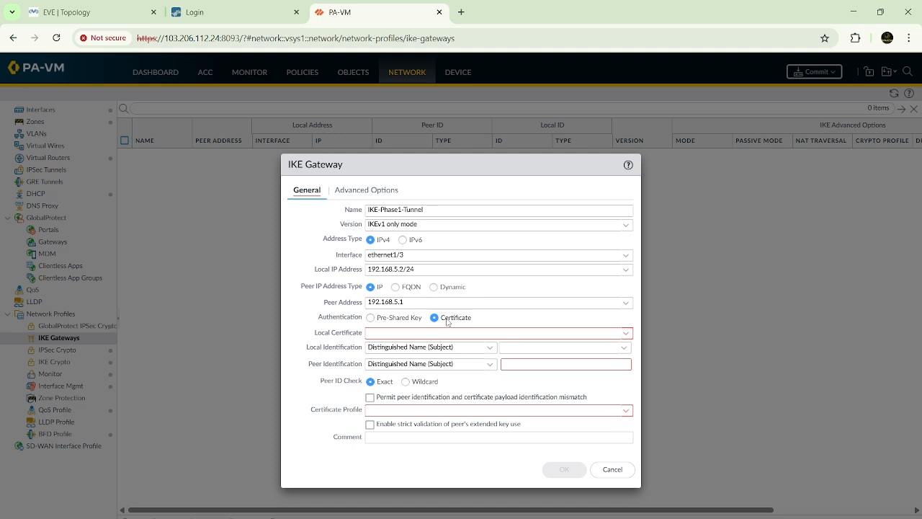
pyautogui.click(370, 317)
# Step: Enter and confirm the pre-shared key of the IKE gateway
pyautogui.click(399, 333)
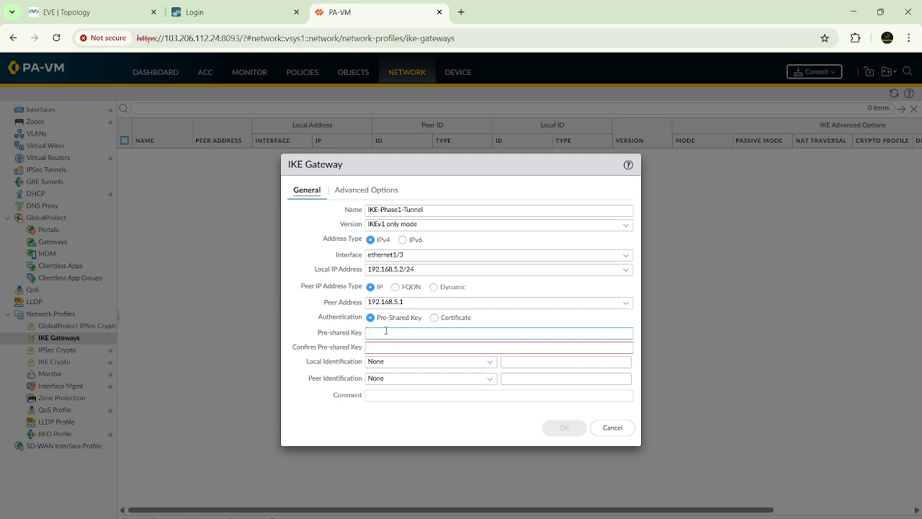
pyautogui.write('•••••••••')
pyautogui.click(386, 348)
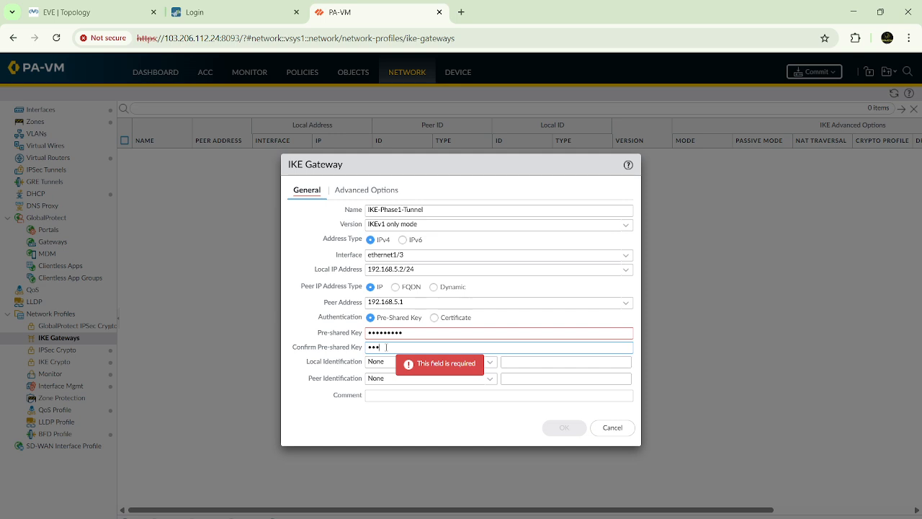
pyautogui.write('•••••••••')
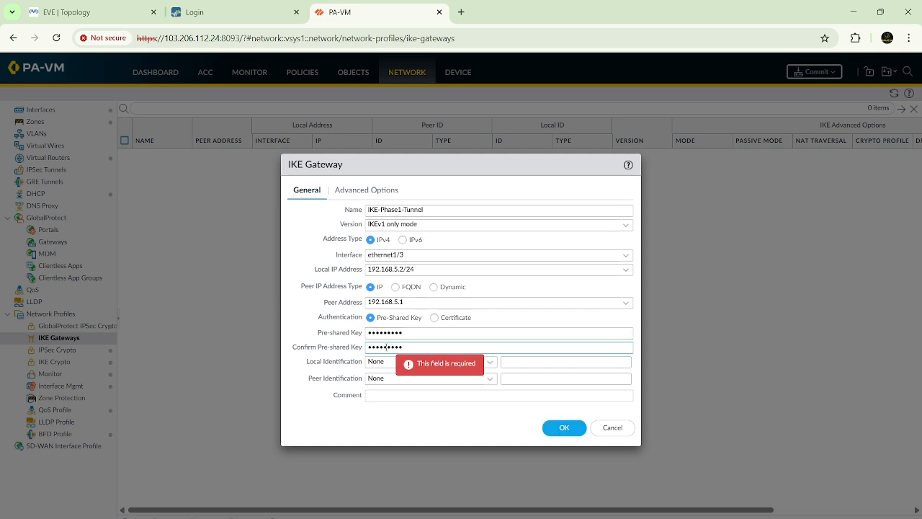
# Step: Review the local and peer identification types of the gateway together with its local and peer IP addresses
pyautogui.moveTo(308, 364); pyautogui.dragTo(362, 369)
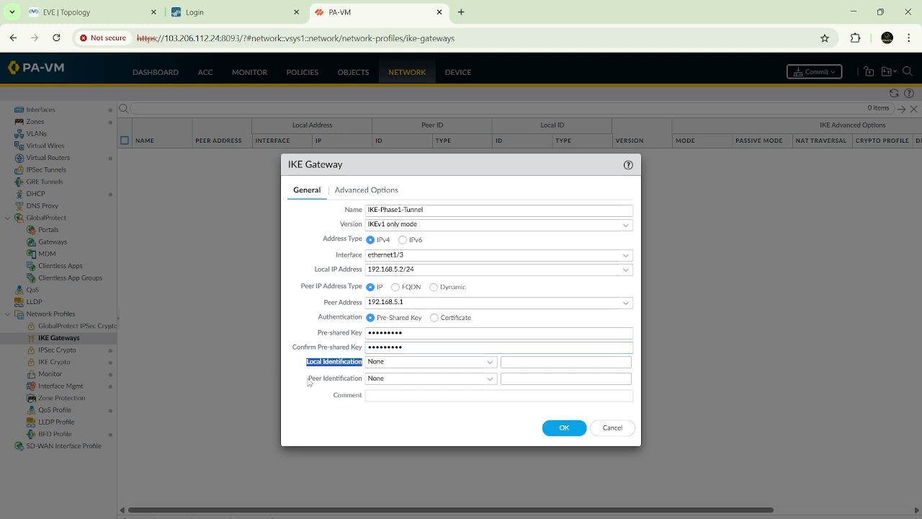
pyautogui.moveTo(309, 382); pyautogui.dragTo(367, 383)
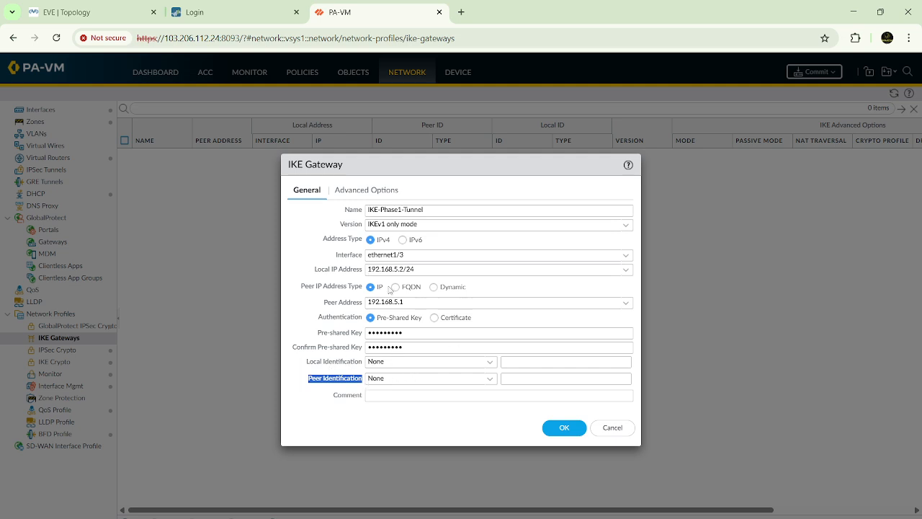
pyautogui.click(490, 362)
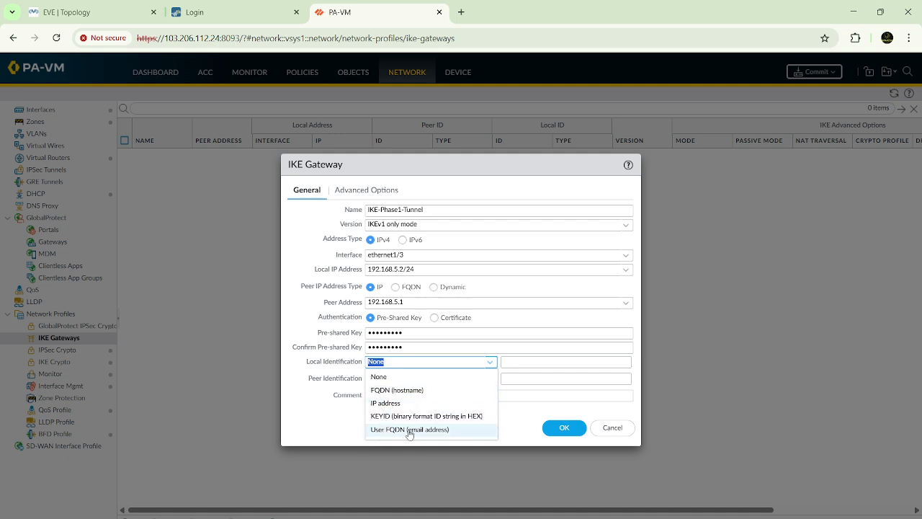
pyautogui.click(388, 378)
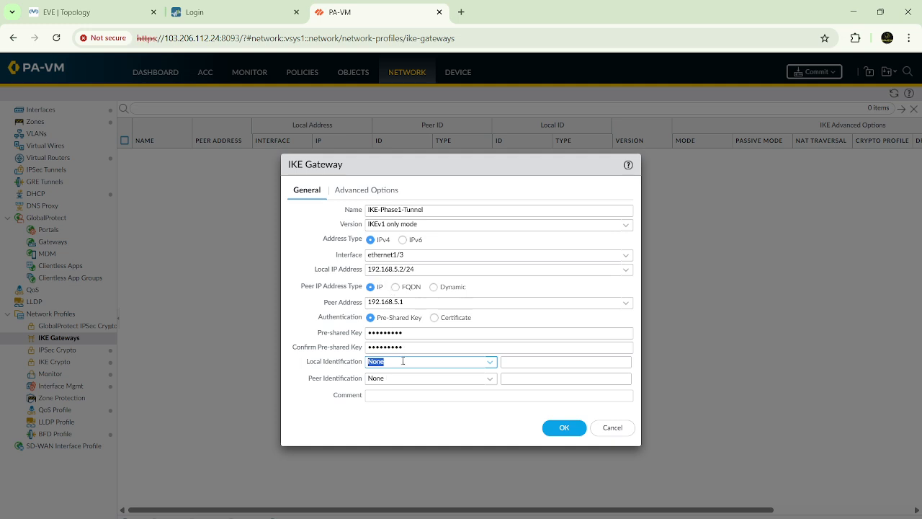
pyautogui.click(369, 269)
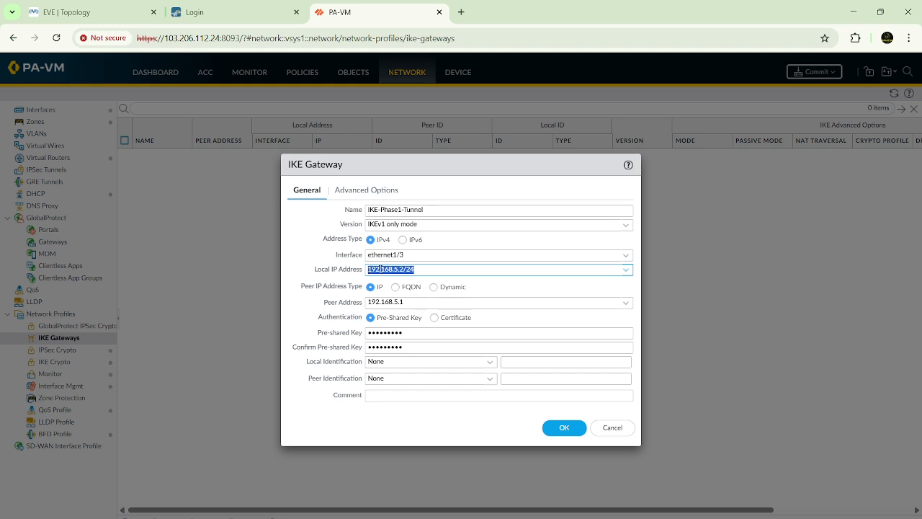
pyautogui.hotkey('shift', 'Left')
pyautogui.hotkey('shift', 'Left')
pyautogui.hotkey('shift', 'Left')
pyautogui.click(386, 303)
pyautogui.click(424, 303)
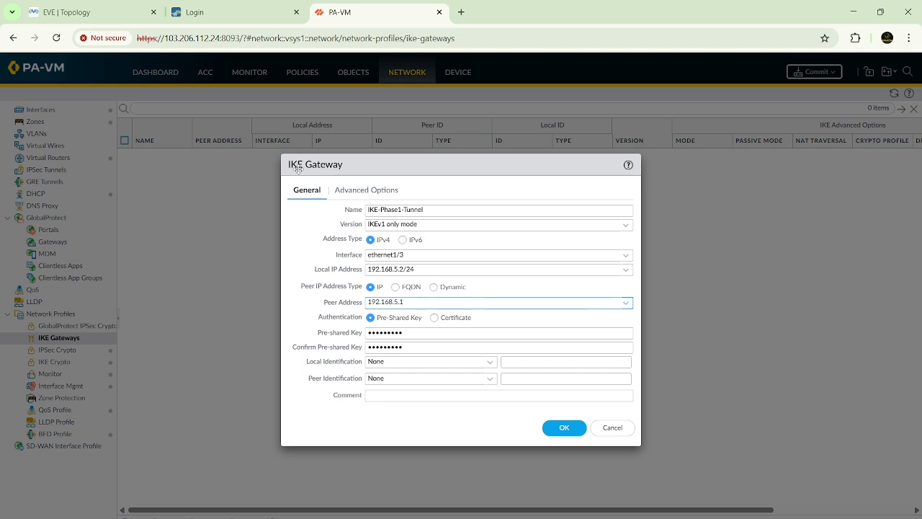
# Step: Open the gateway's advanced options and try switching passive mode and NAT traversal on and off
pyautogui.click(368, 193)
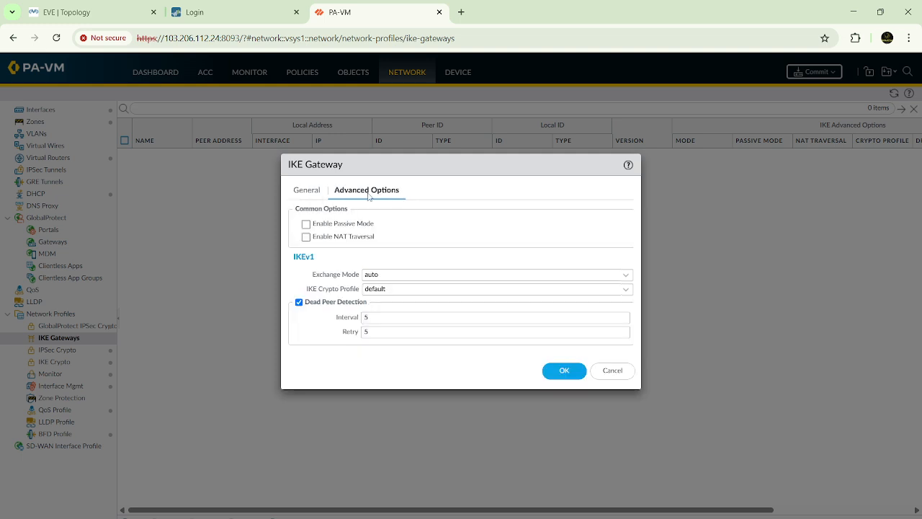
pyautogui.click(306, 224)
pyautogui.click(305, 236)
pyautogui.click(305, 224)
pyautogui.click(306, 237)
# Step: Consult the EVE topology and try the gateway's NAT traversal and passive mode options once more
pyautogui.click(89, 10)
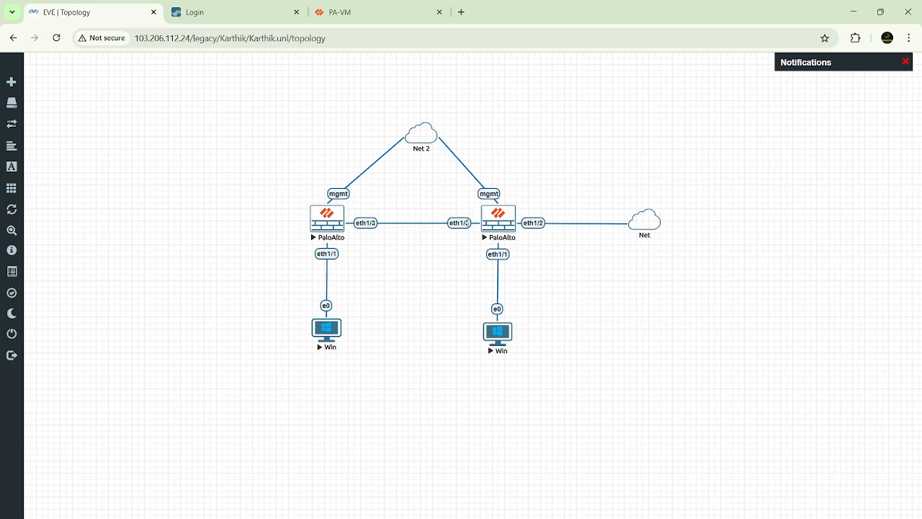
pyautogui.click(364, 16)
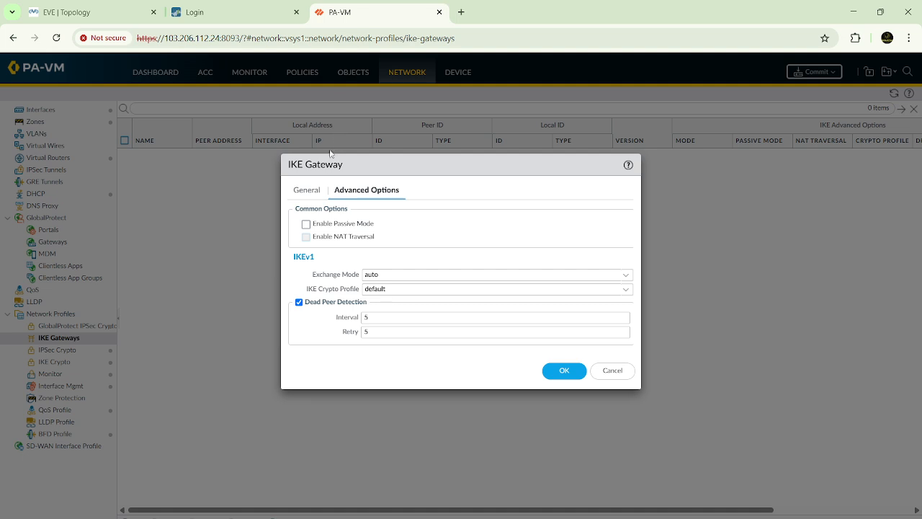
pyautogui.click(307, 237)
pyautogui.click(105, 16)
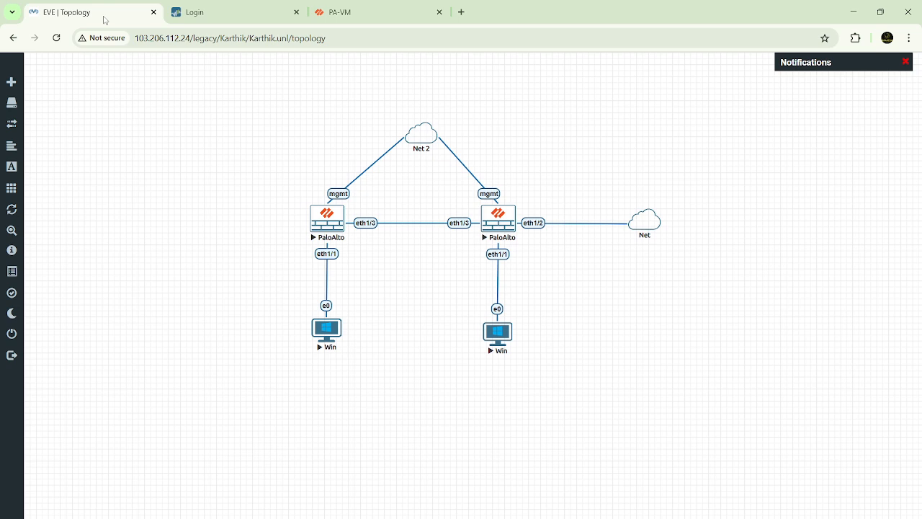
pyautogui.click(356, 15)
pyautogui.click(307, 236)
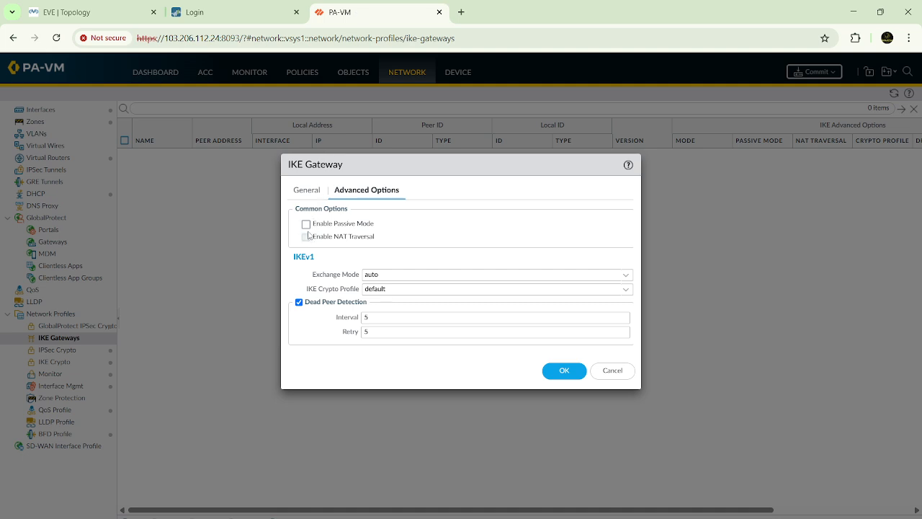
pyautogui.click(306, 225)
pyautogui.click(306, 225)
# Step: Switch to the network diagram in Paint and circle the Eth1/3 label next to FW-2 with the pencil
pyautogui.click(105, 7)
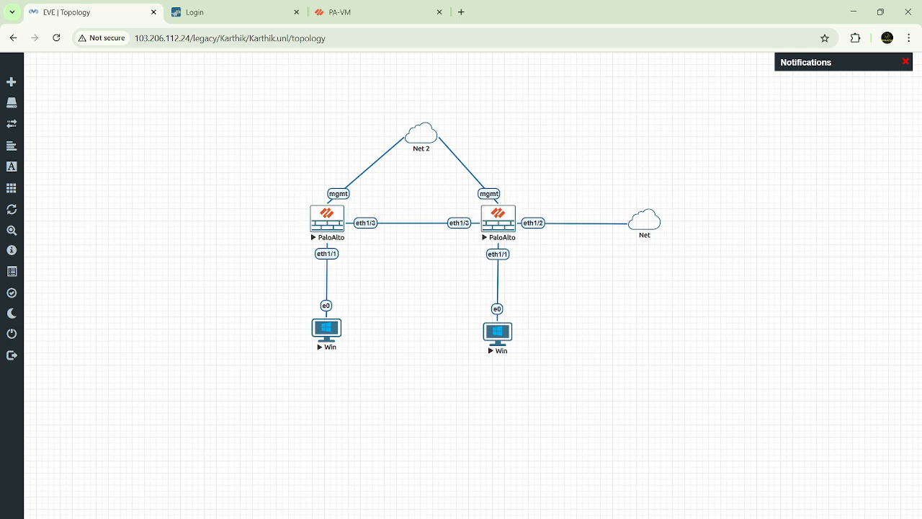
pyautogui.click(661, 513)
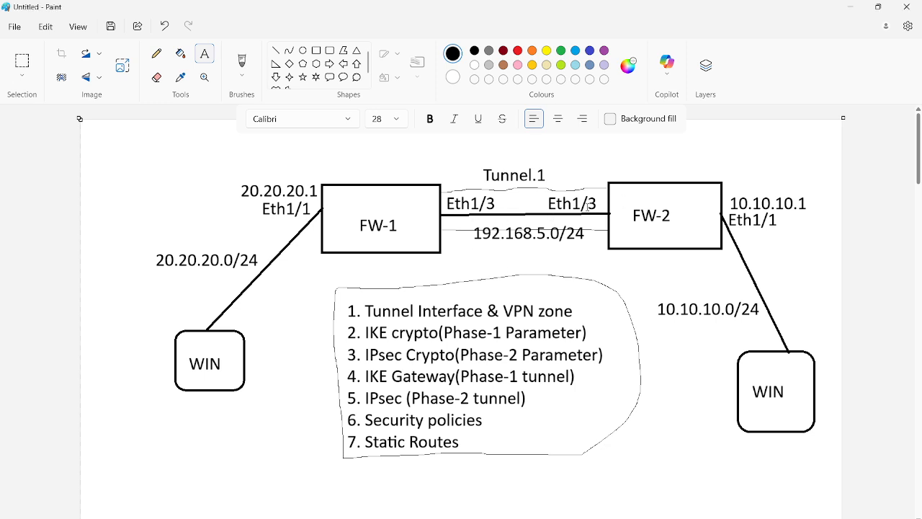
pyautogui.click(157, 54)
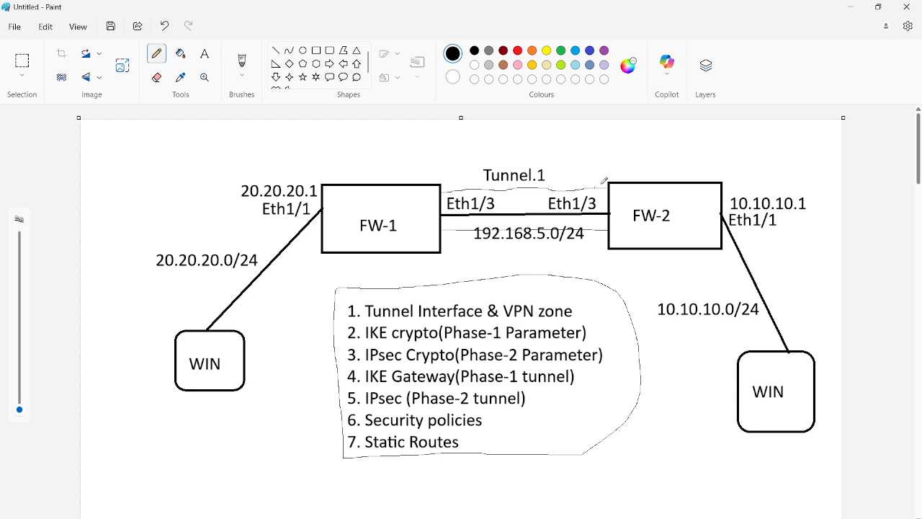
pyautogui.moveTo(568, 186)
pyautogui.mouseDown()
pyautogui.moveTo(546, 186)
pyautogui.moveTo(546, 215)
pyautogui.moveTo(602, 218)
pyautogui.moveTo(613, 196)
pyautogui.moveTo(570, 184)
pyautogui.mouseUp()
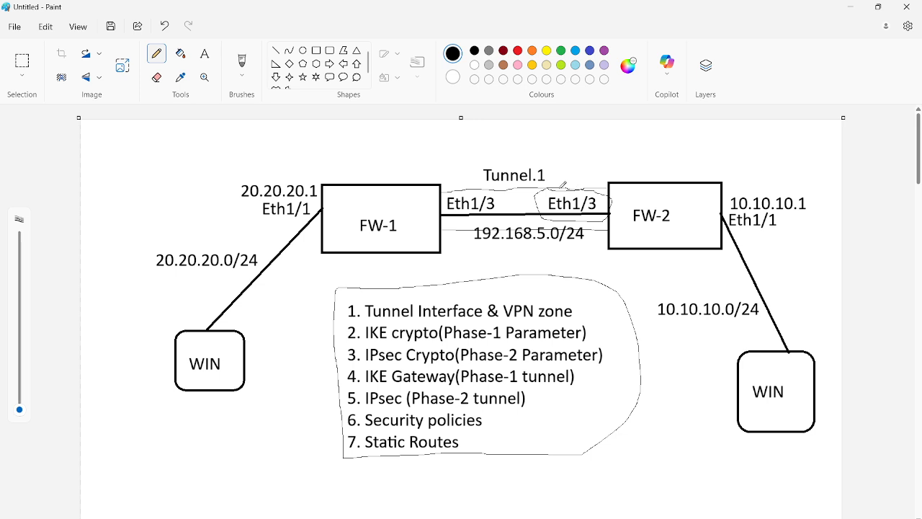
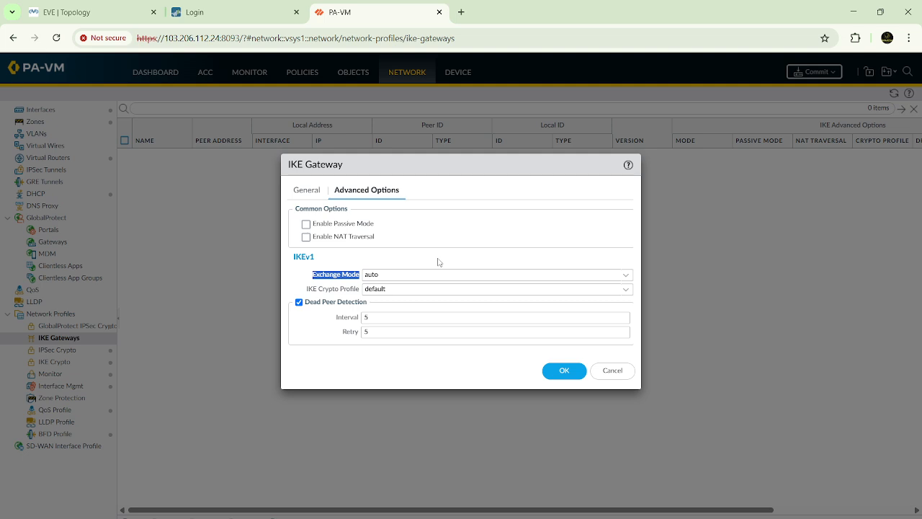
# Step: Try the IKEv1 exchange modes main and aggressive for the gateway, and return the setting to auto
pyautogui.click(625, 276)
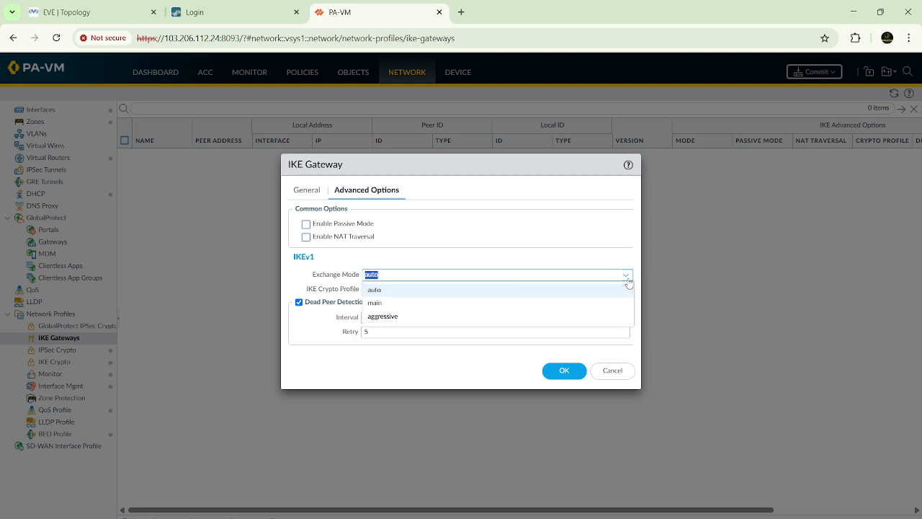
pyautogui.click(398, 307)
pyautogui.click(626, 275)
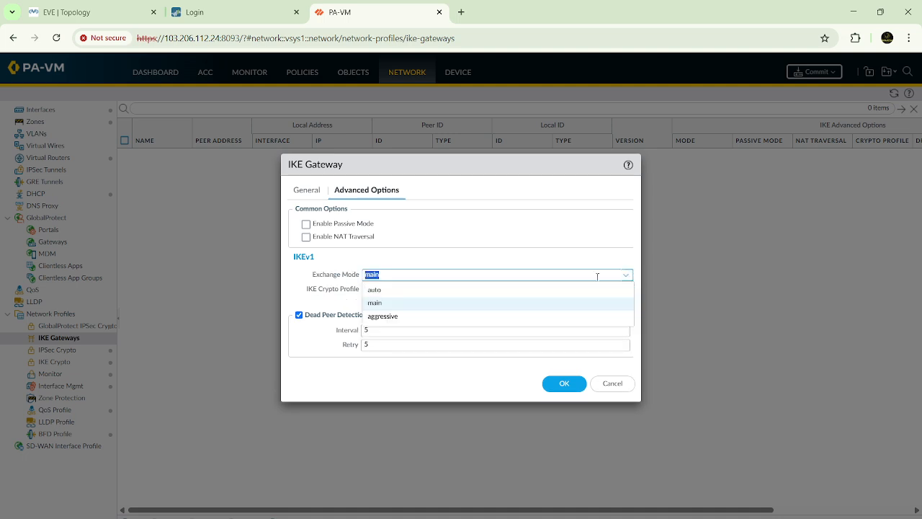
pyautogui.click(382, 316)
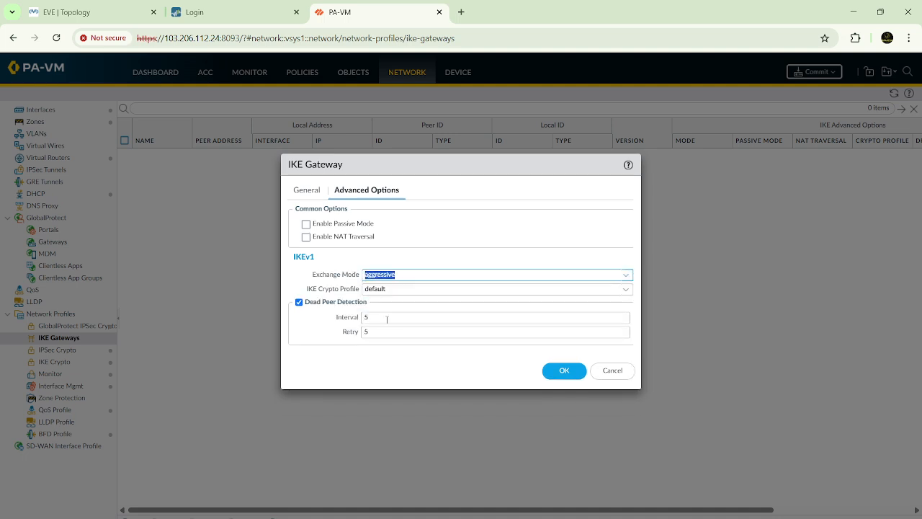
pyautogui.click(627, 276)
pyautogui.click(372, 291)
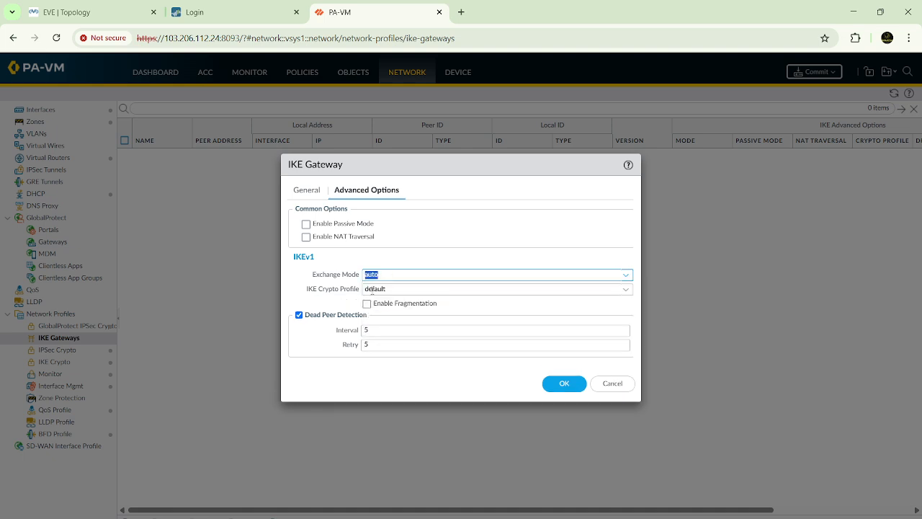
pyautogui.click(418, 254)
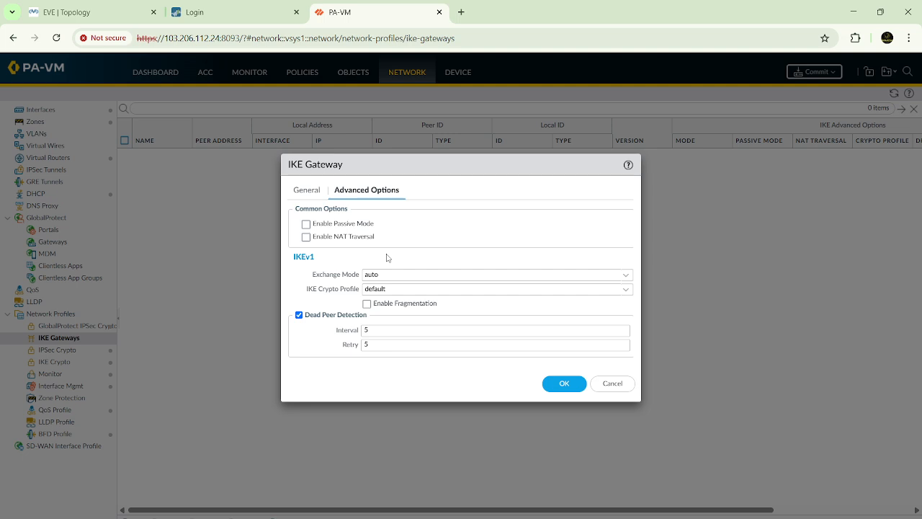
# Step: Assign the IKE-Phas-1-Parameters crypto profile to the IKE gateway
pyautogui.doubleClick(366, 274)
pyautogui.moveTo(306, 289); pyautogui.dragTo(363, 292)
pyautogui.click(625, 291)
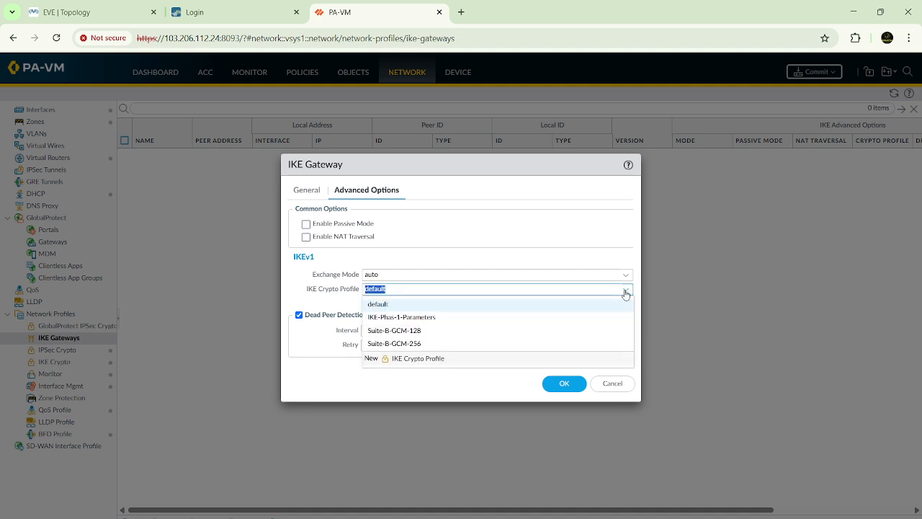
pyautogui.click(416, 318)
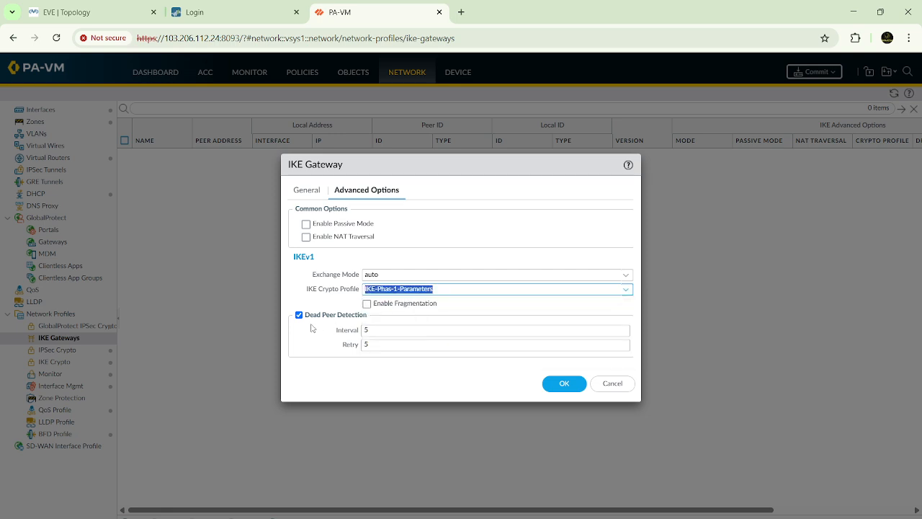
pyautogui.click(304, 318)
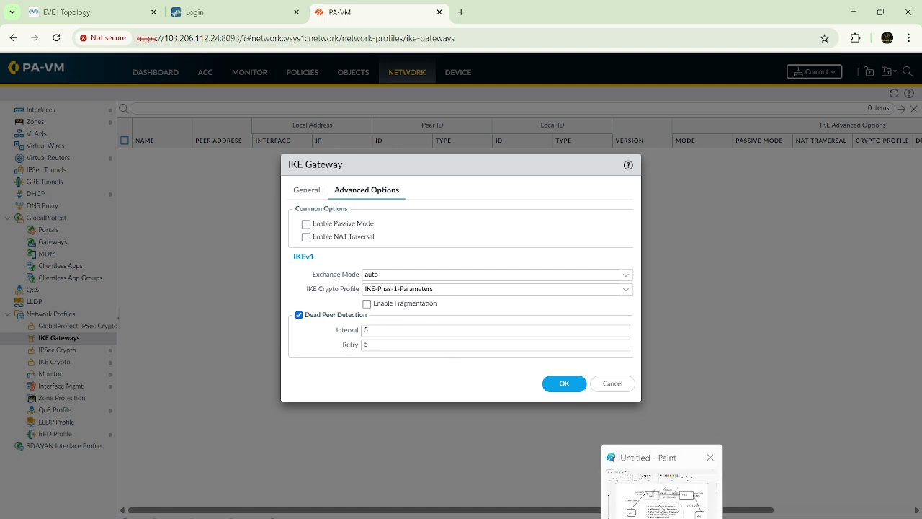
# Step: Switch to Paint and draw two rectangles side by side in the blank area below the sender and receiver notes
pyautogui.click(661, 508)
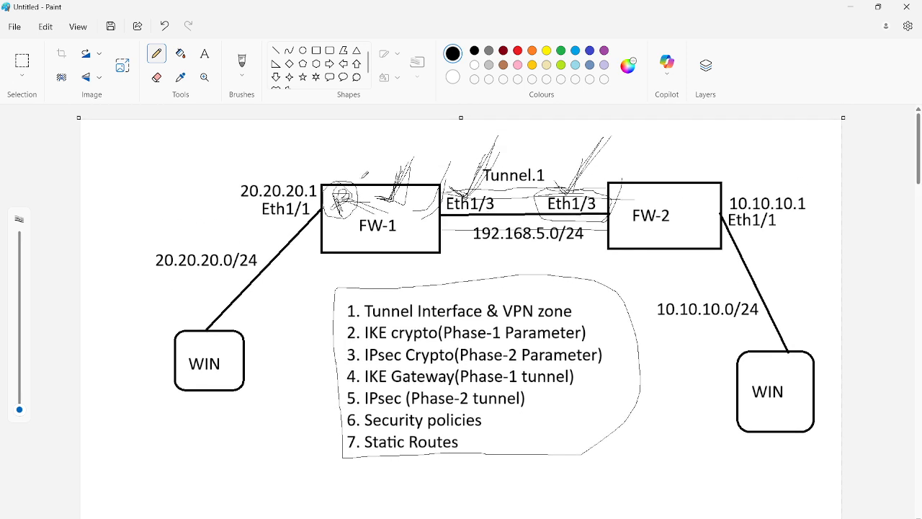
pyautogui.moveTo(362, 177)
pyautogui.mouseDown()
pyautogui.moveTo(398, 195)
pyautogui.moveTo(366, 200)
pyautogui.mouseUp()
pyautogui.scroll(-5, 432, 362)
pyautogui.scroll(2, 432, 362)
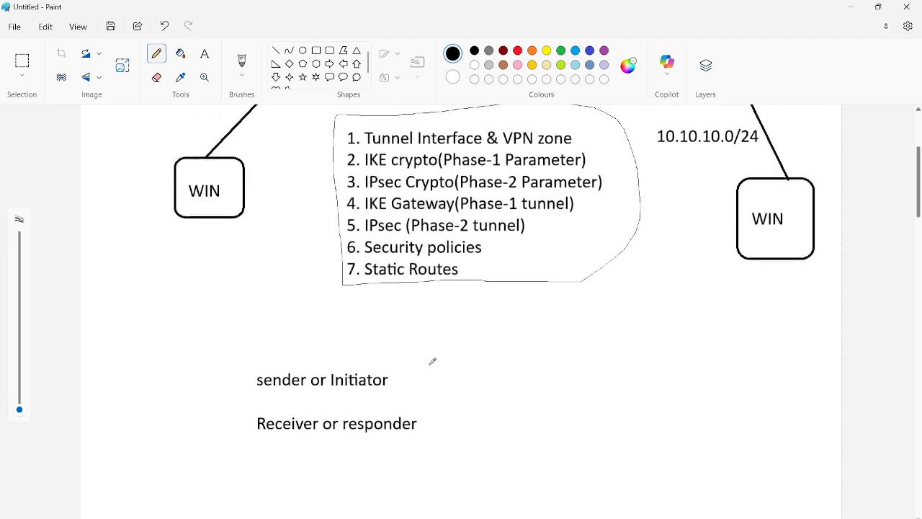
pyautogui.scroll(-5, 432, 361)
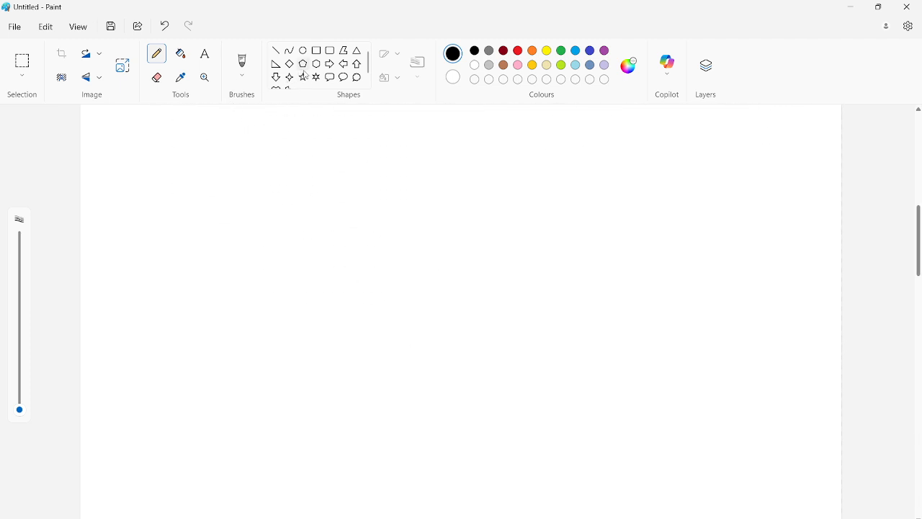
pyautogui.click(316, 52)
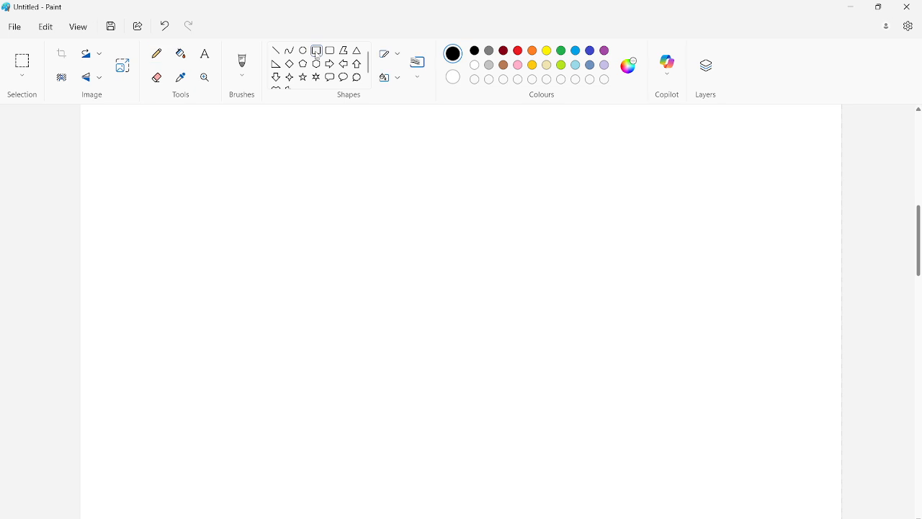
pyautogui.moveTo(279, 212); pyautogui.dragTo(385, 296)
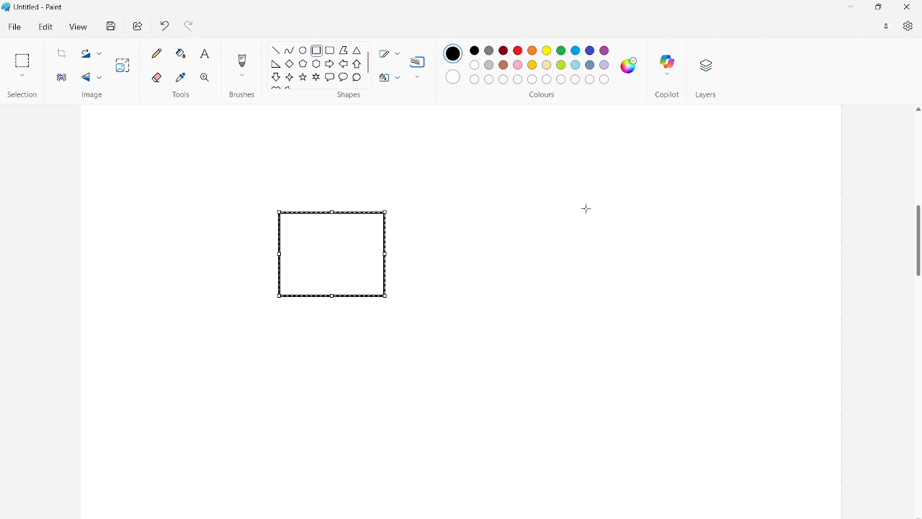
pyautogui.moveTo(586, 209); pyautogui.dragTo(685, 297)
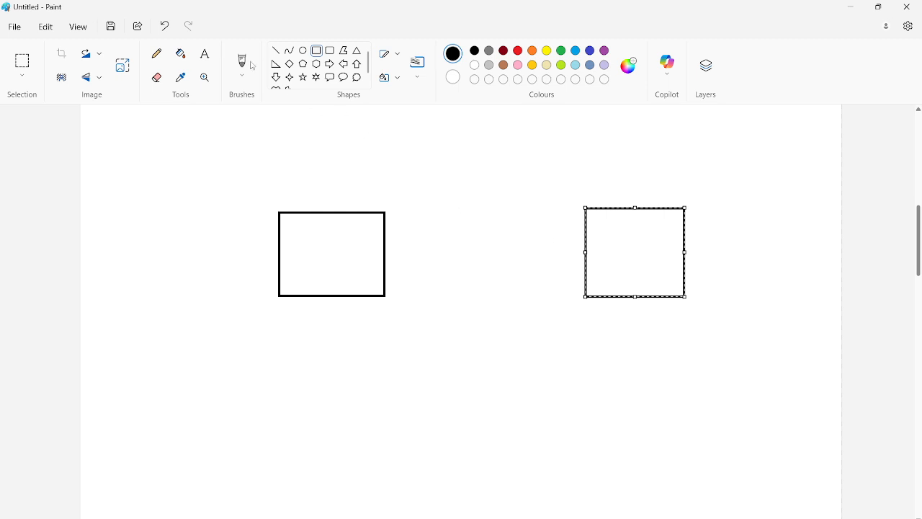
# Step: Join the two rectangles with several freehand pencil lines and a short arrow pointing towards the right-hand rectangle
pyautogui.click(157, 53)
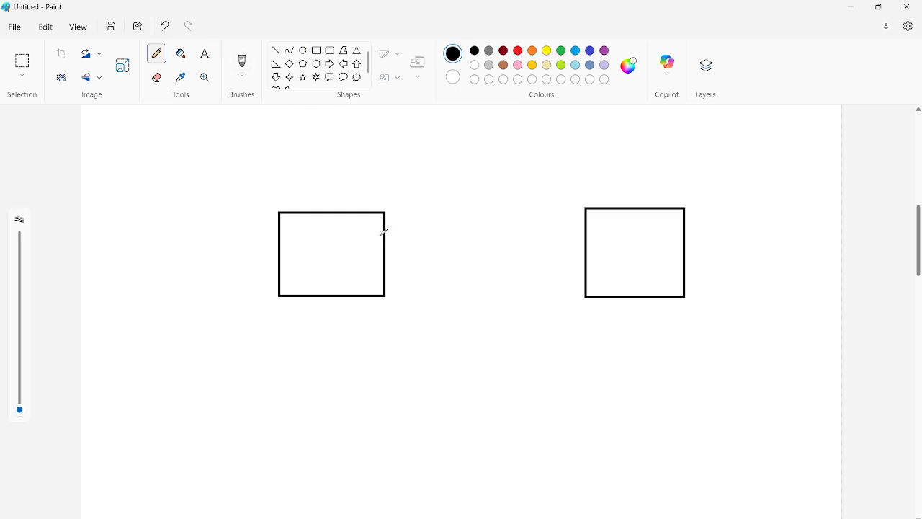
pyautogui.moveTo(385, 233); pyautogui.dragTo(585, 237)
pyautogui.moveTo(381, 269); pyautogui.dragTo(585, 277)
pyautogui.moveTo(385, 221); pyautogui.dragTo(605, 228)
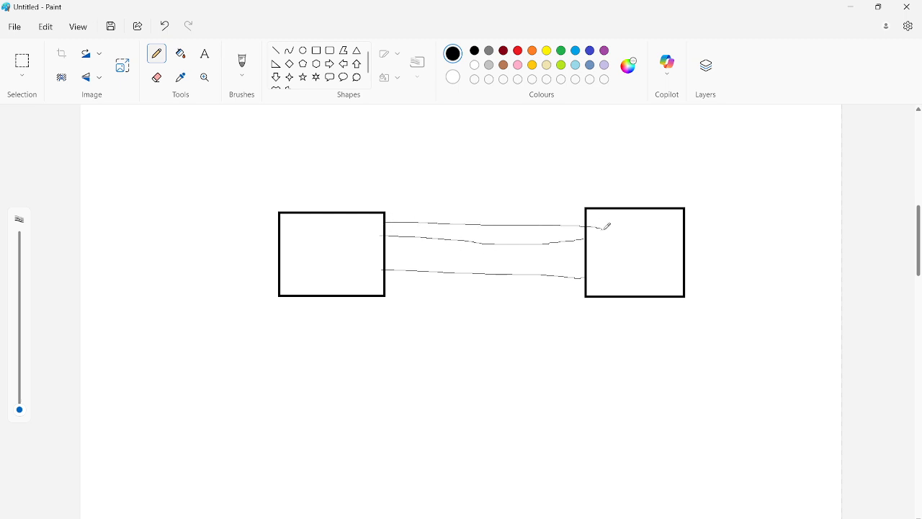
pyautogui.moveTo(386, 287); pyautogui.dragTo(584, 279)
pyautogui.moveTo(388, 252)
pyautogui.mouseDown()
pyautogui.moveTo(508, 261)
pyautogui.moveTo(484, 272)
pyautogui.mouseUp()
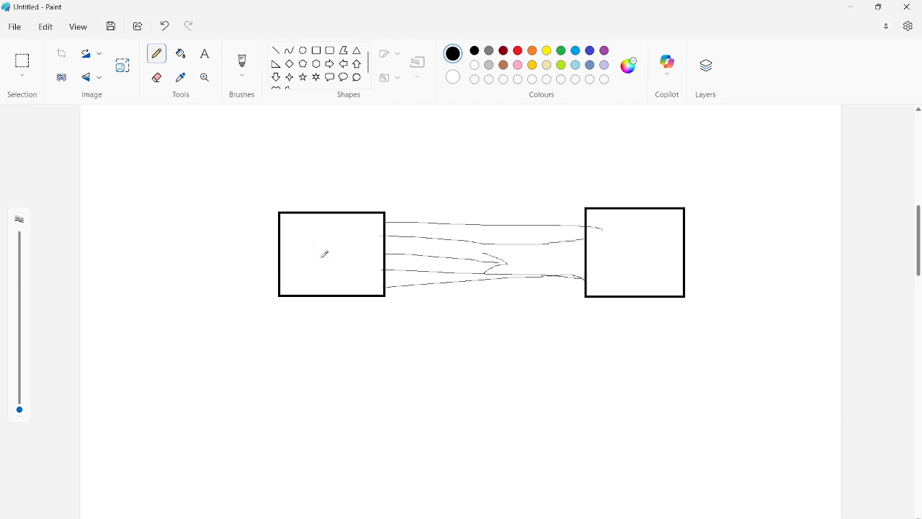
# Step: Mark the left rectangle with crossing pencil strokes, write 2 in the right one and "5 → 5" above it
pyautogui.moveTo(312, 240); pyautogui.dragTo(331, 268)
pyautogui.moveTo(620, 245)
pyautogui.mouseDown()
pyautogui.moveTo(648, 238)
pyautogui.moveTo(673, 266)
pyautogui.mouseUp()
pyautogui.moveTo(327, 224)
pyautogui.mouseDown()
pyautogui.moveTo(360, 240)
pyautogui.moveTo(335, 267)
pyautogui.mouseUp()
pyautogui.moveTo(620, 245)
pyautogui.mouseDown()
pyautogui.moveTo(637, 232)
pyautogui.moveTo(635, 272)
pyautogui.moveTo(677, 264)
pyautogui.mouseUp()
pyautogui.moveTo(616, 161)
pyautogui.mouseDown()
pyautogui.moveTo(640, 173)
pyautogui.moveTo(618, 189)
pyautogui.mouseUp()
pyautogui.moveTo(618, 154)
pyautogui.mouseDown()
pyautogui.moveTo(646, 147)
pyautogui.moveTo(677, 163)
pyautogui.moveTo(675, 182)
pyautogui.mouseUp()
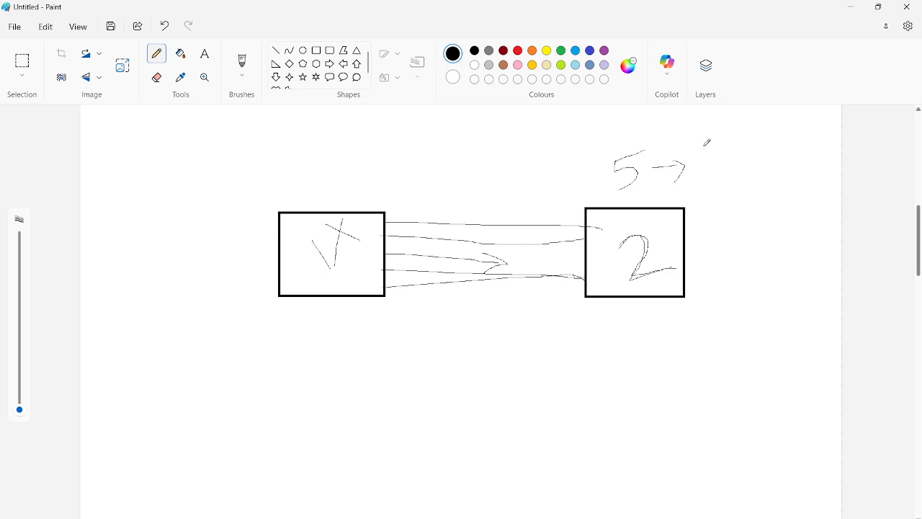
pyautogui.moveTo(703, 143); pyautogui.dragTo(700, 193)
pyautogui.moveTo(700, 147); pyautogui.dragTo(737, 139)
# Step: Return to the IKE gateway's advanced options and review the dead peer detection interval and retry values
pyautogui.click(850, 7)
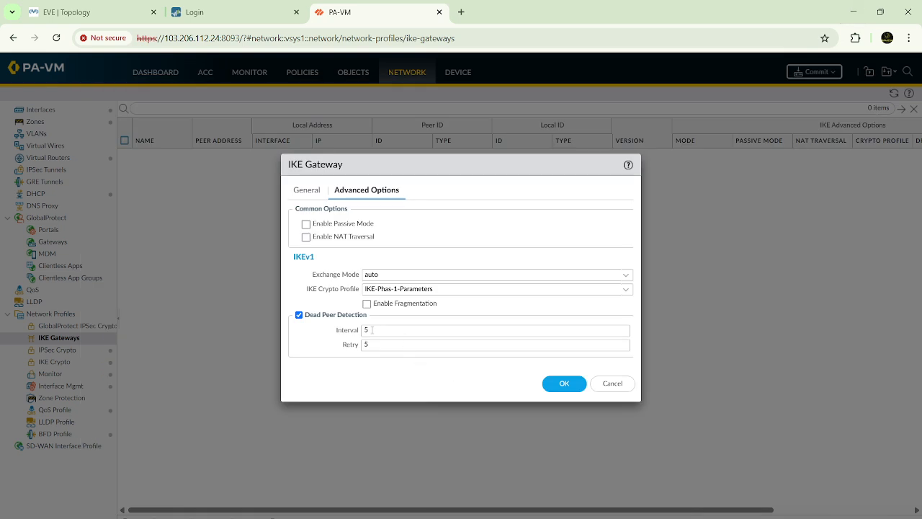
pyautogui.moveTo(372, 329)
pyautogui.mouseDown()
pyautogui.moveTo(358, 332)
pyautogui.moveTo(363, 344)
pyautogui.moveTo(357, 333)
pyautogui.mouseUp()
pyautogui.moveTo(372, 344); pyautogui.dragTo(355, 350)
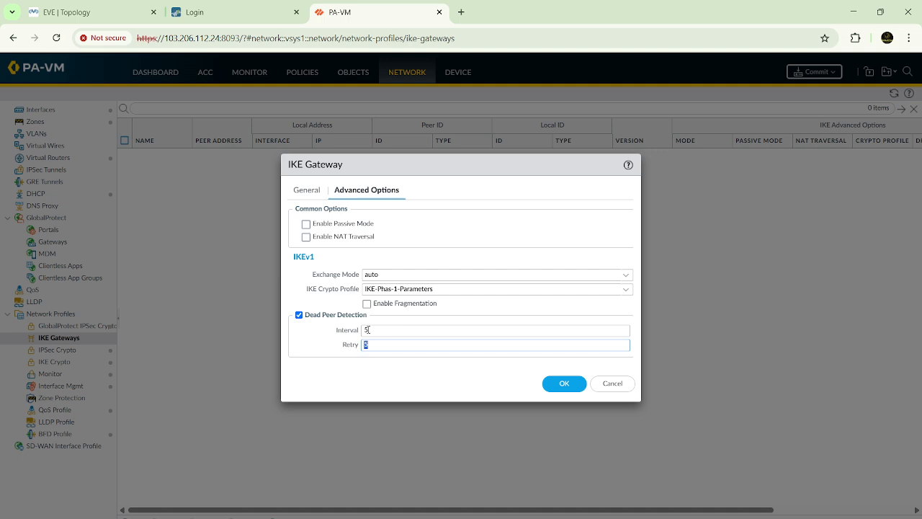
pyautogui.click(852, 11)
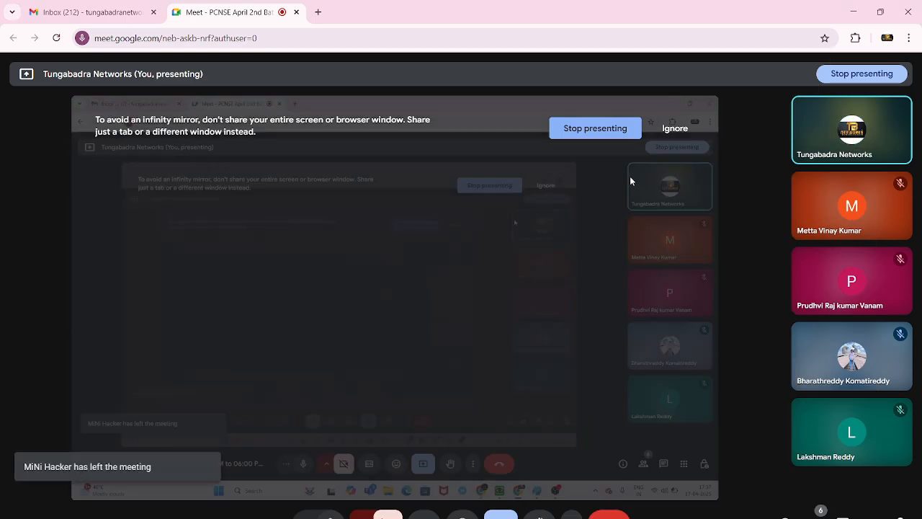
pyautogui.hotkey('alt', 'Tab')
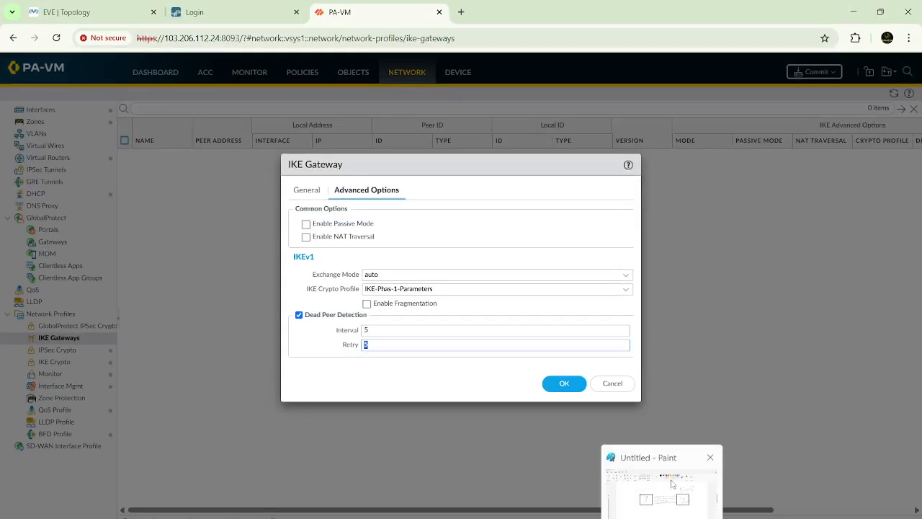
# Step: Switch to Paint and cross out the left rectangle's mark and the lines joining the two rectangles with the pencil
pyautogui.click(659, 483)
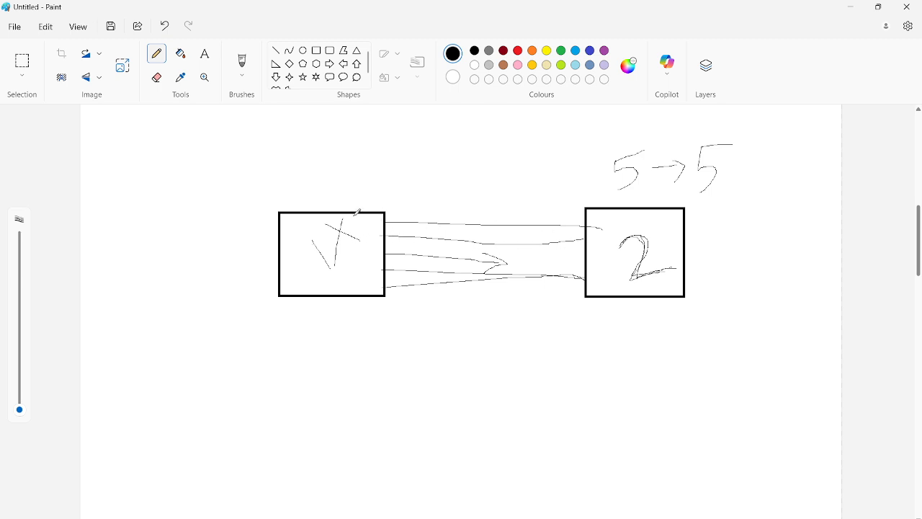
pyautogui.moveTo(355, 215); pyautogui.dragTo(322, 273)
pyautogui.moveTo(325, 223); pyautogui.dragTo(381, 243)
pyautogui.moveTo(484, 214); pyautogui.dragTo(477, 305)
pyautogui.moveTo(435, 226); pyautogui.dragTo(538, 281)
# Step: Return to the PA-VM firewall in Chrome and save the IKE gateway with its advanced options
pyautogui.moveTo(582, 517)
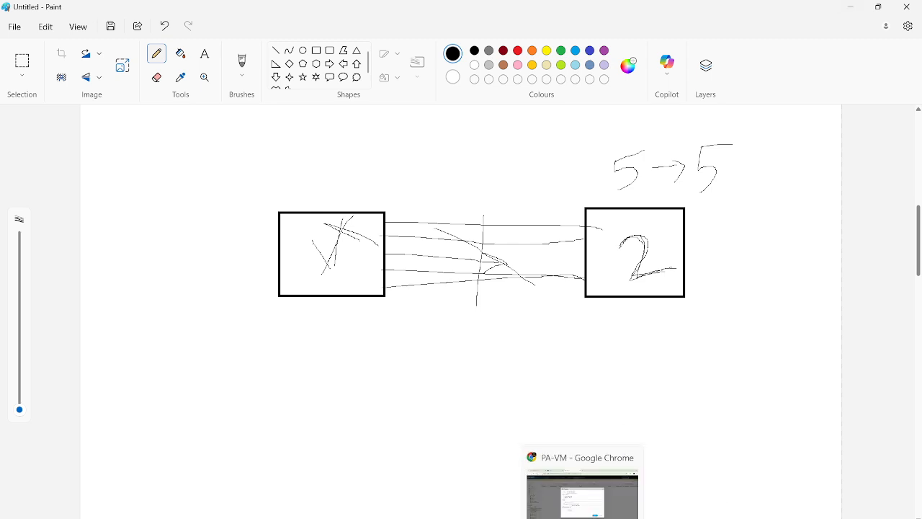
pyautogui.click(585, 495)
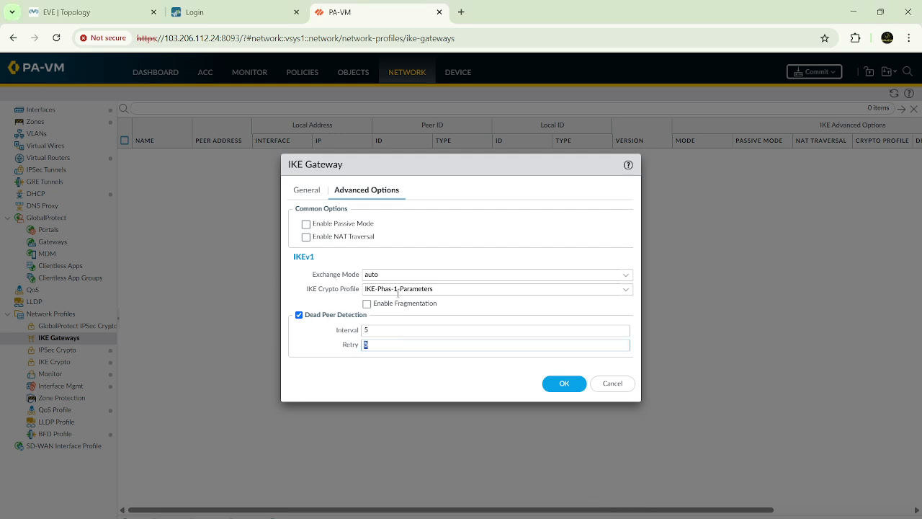
pyautogui.click(566, 385)
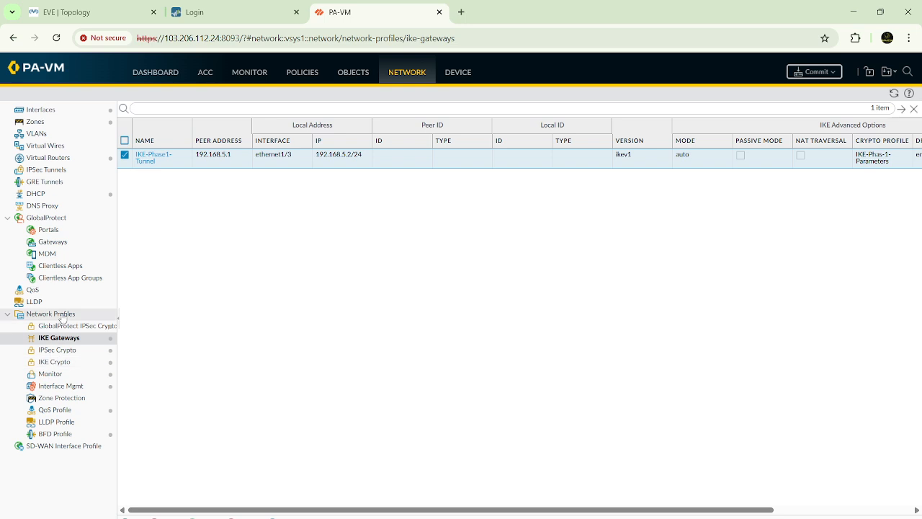
# Step: Add a new IPSec tunnel and name it "IPsec-|hase-2-Tunnel"
pyautogui.click(56, 171)
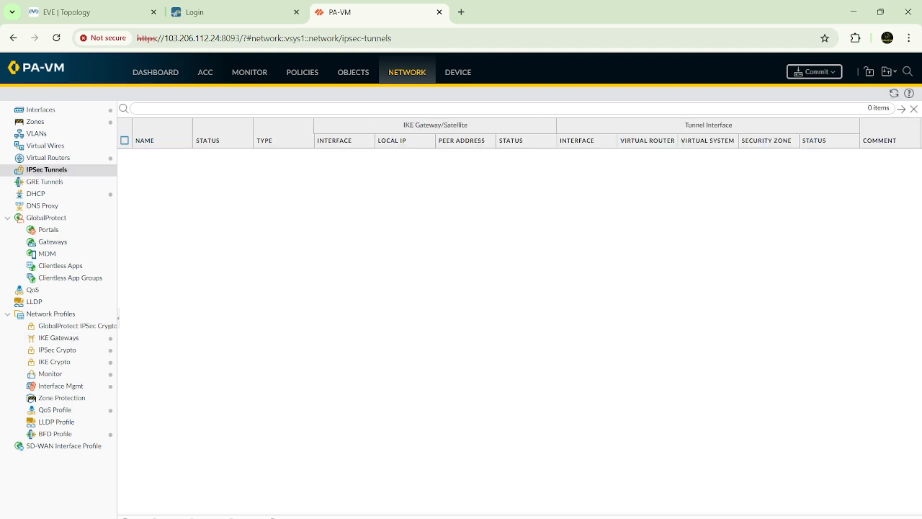
pyautogui.click(134, 517)
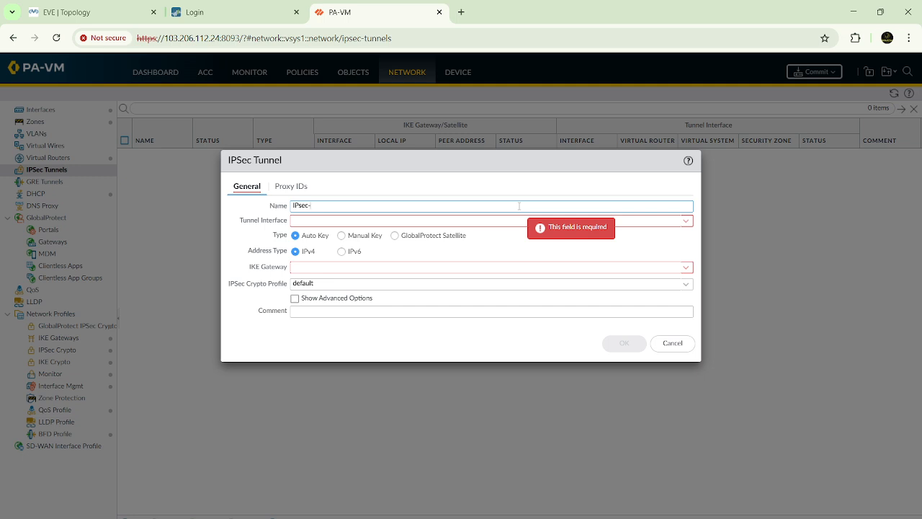
pyautogui.write('IPsec-lhase-2-Tunnel')
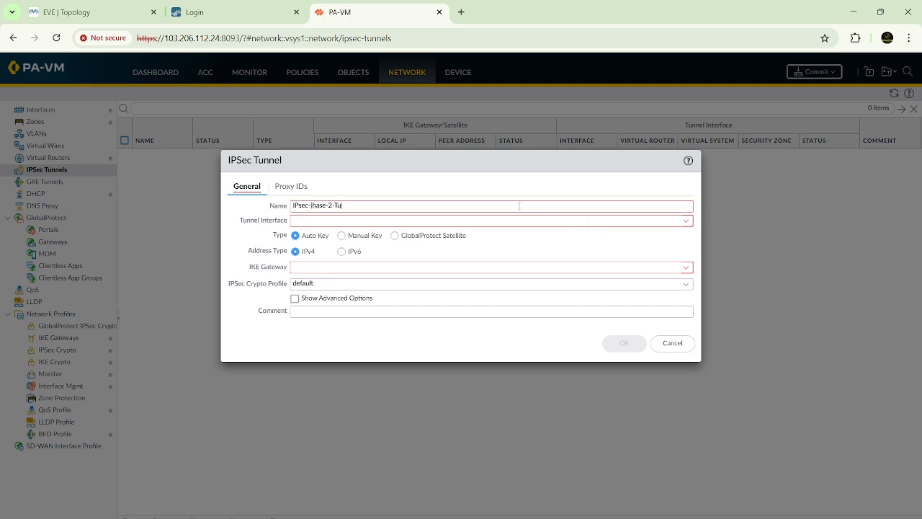
# Step: Assign tunnel.1 as the tunnel interface of the new IPSec tunnel
pyautogui.click(440, 223)
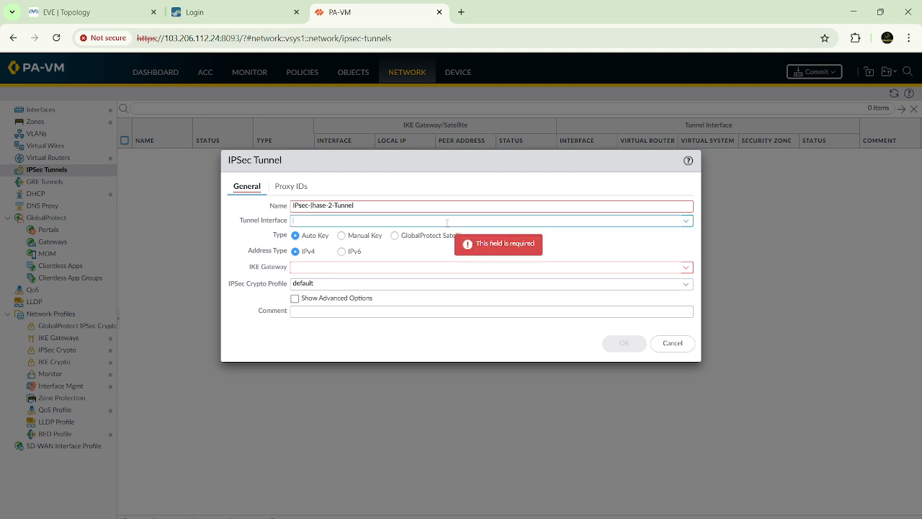
pyautogui.click(683, 223)
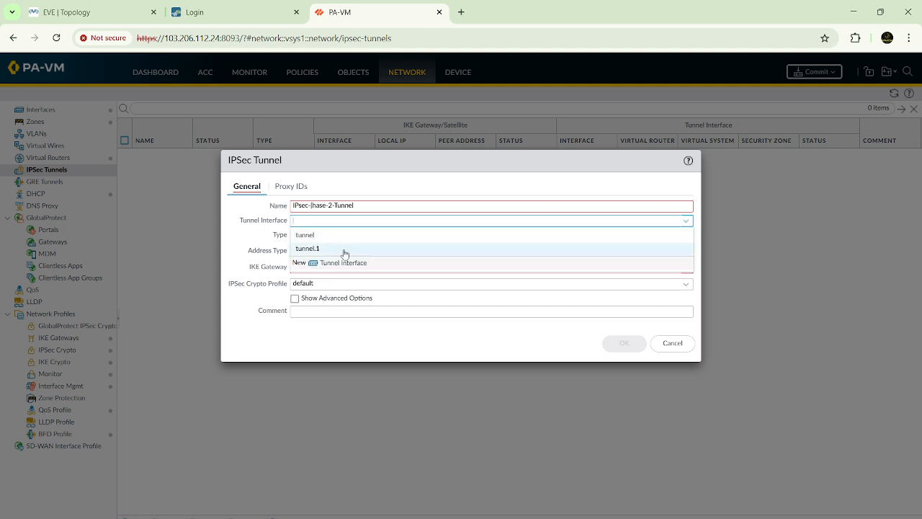
pyautogui.click(345, 249)
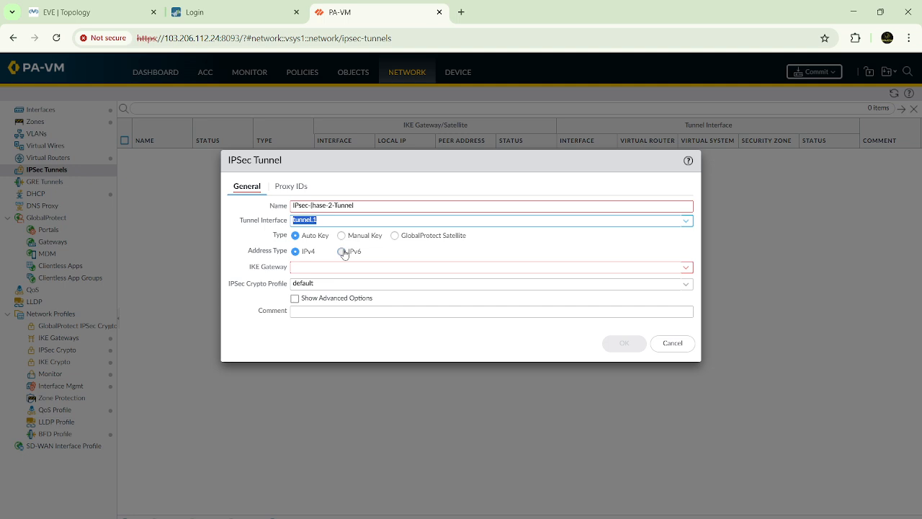
pyautogui.click(258, 233)
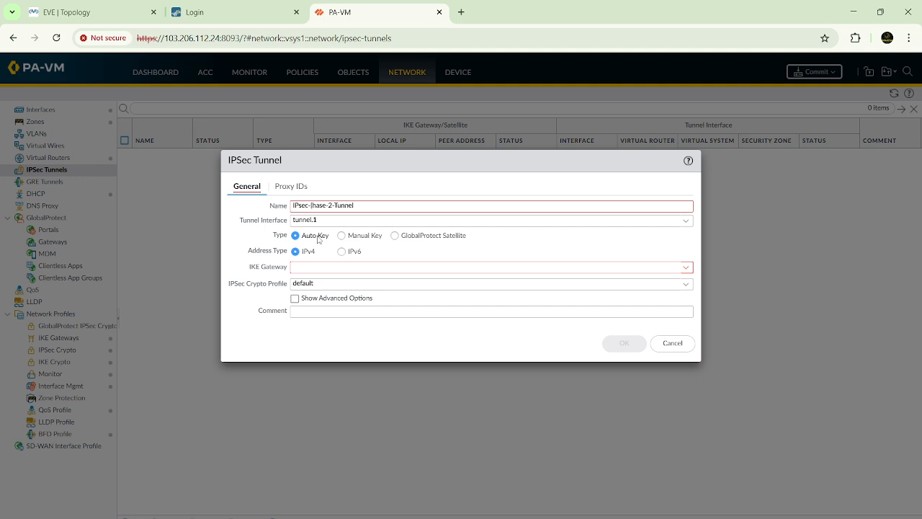
# Step: Set the tunnel's IKE gateway to IKE-Phase1-Tunnel and its IPSec crypto profile to IKE-Phase2-Parameters
pyautogui.click(687, 268)
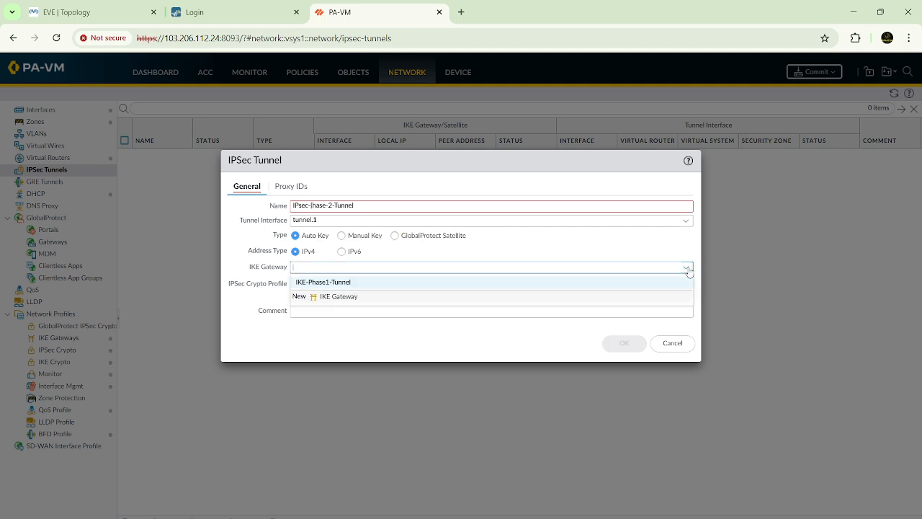
pyautogui.click(325, 286)
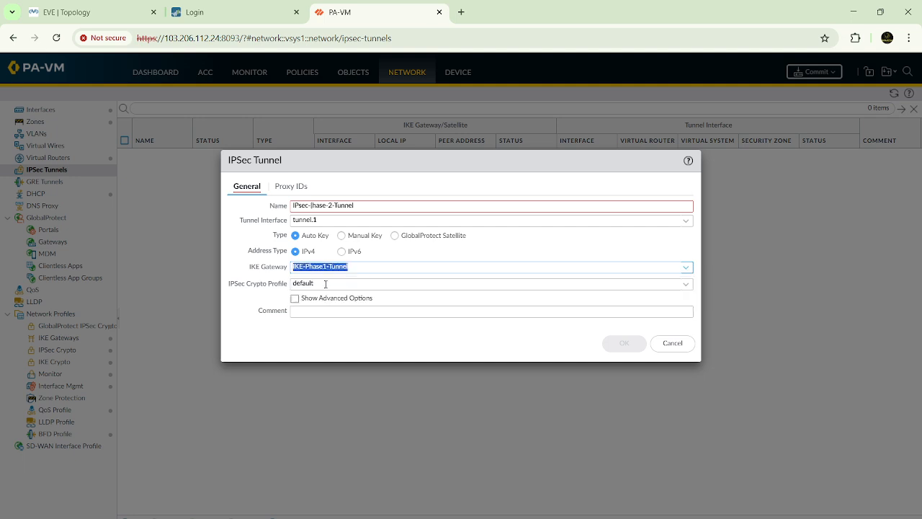
pyautogui.click(684, 289)
pyautogui.click(351, 312)
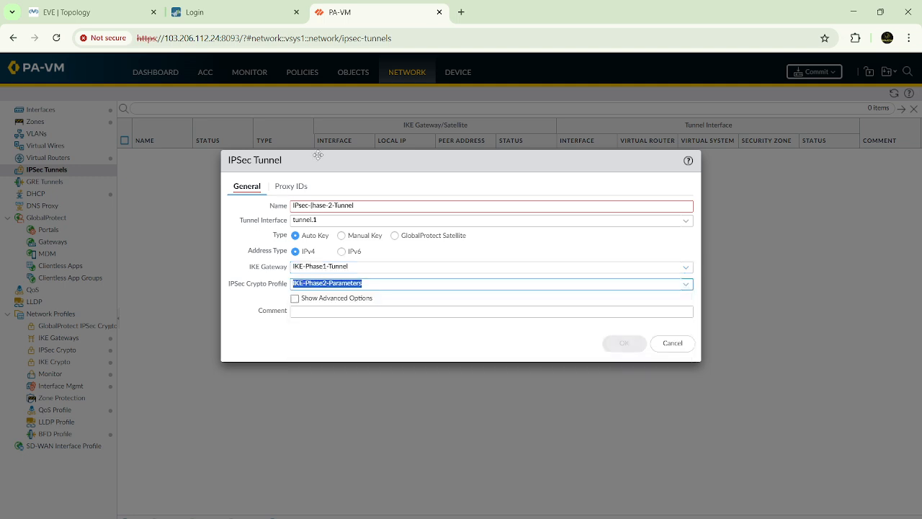
# Step: Correct the IPSec tunnel's name to "IPsec-Phase-2-Tunnel"
pyautogui.click(365, 206)
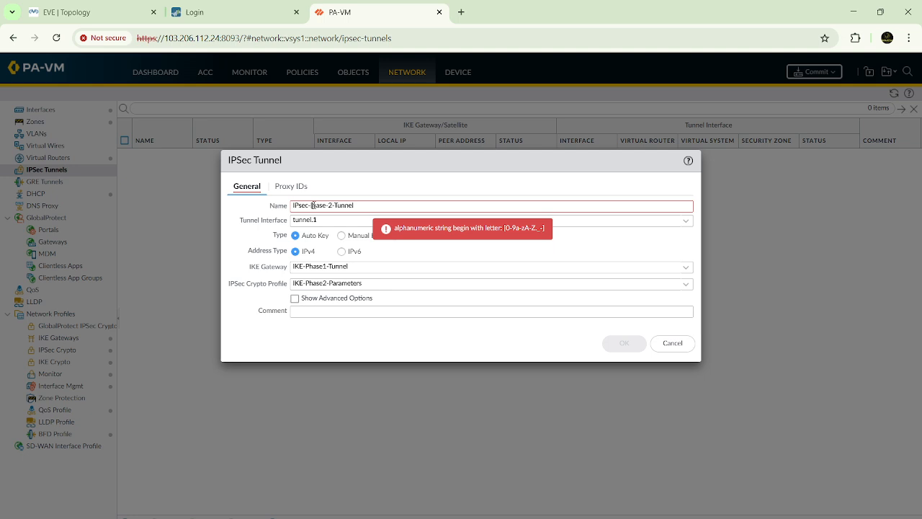
pyautogui.press('BackSpace')
pyautogui.write('P')
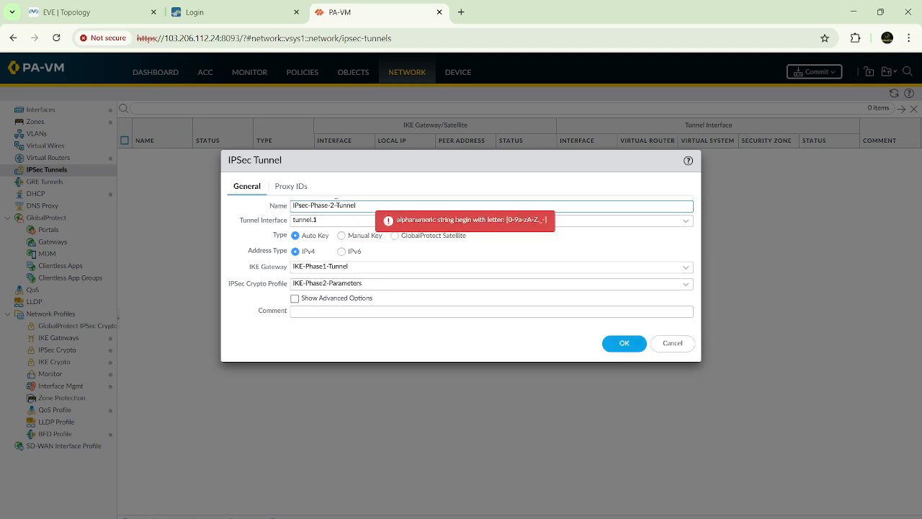
# Step: Review the tunnel's IPv4 proxy ID list alongside the firewalls and Windows hosts in the EVE topology
pyautogui.click(291, 187)
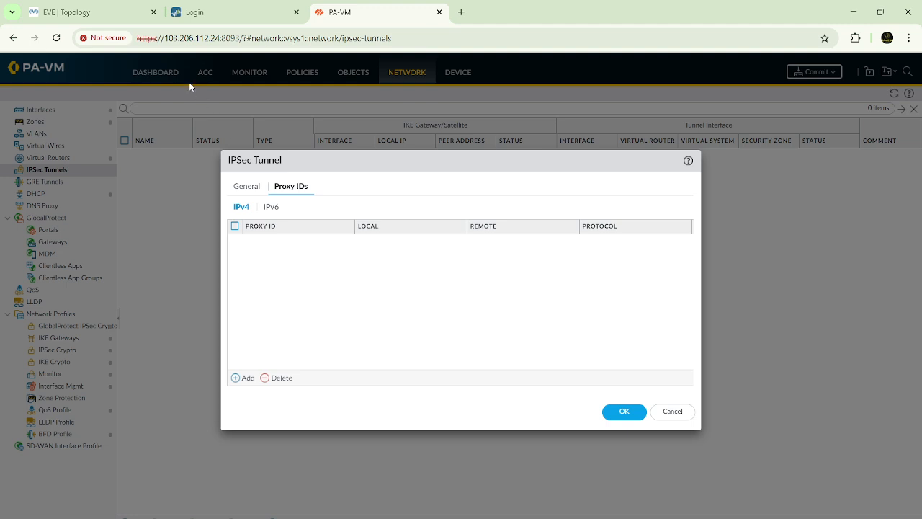
pyautogui.click(94, 12)
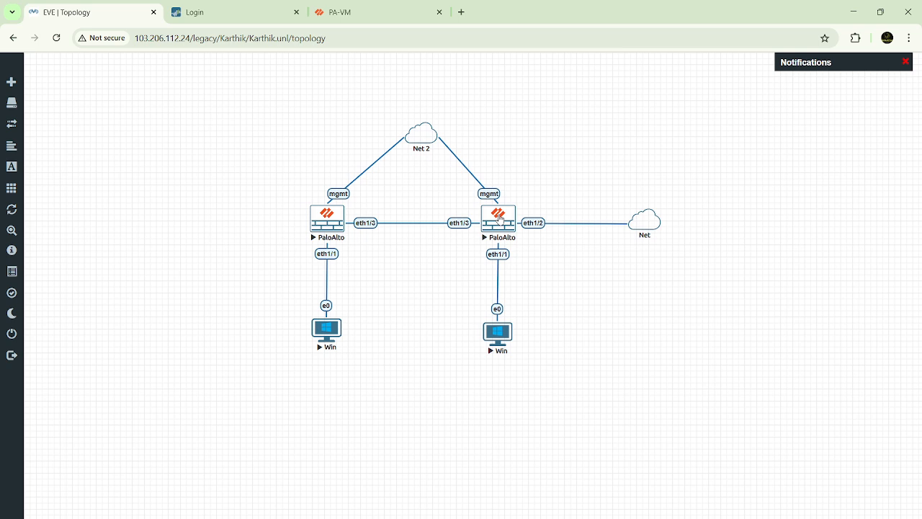
pyautogui.click(366, 13)
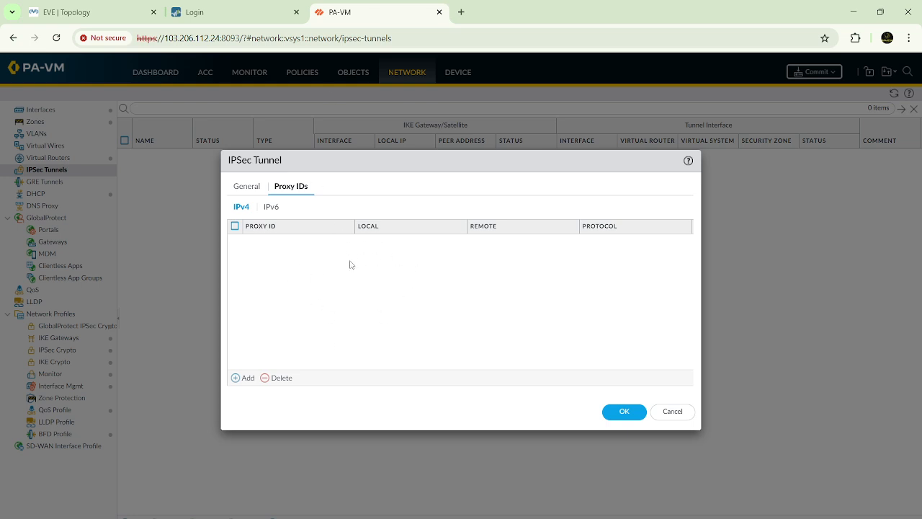
pyautogui.click(111, 18)
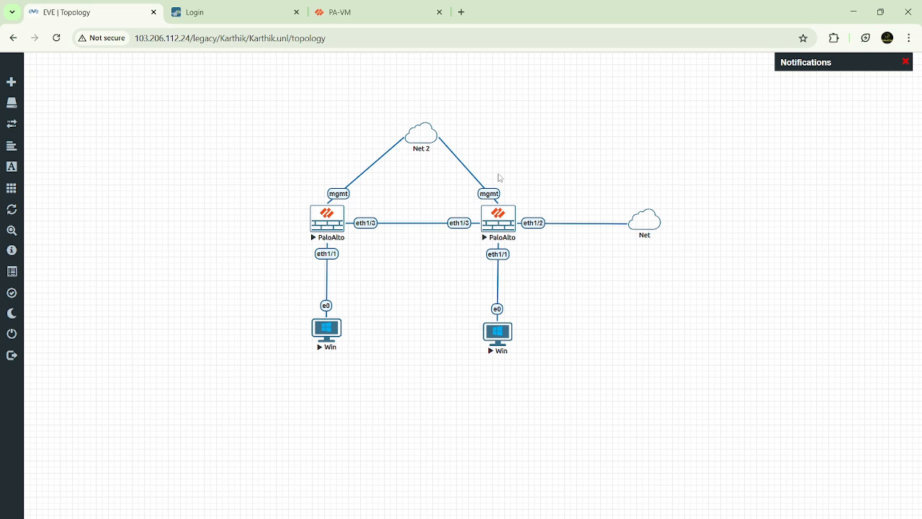
pyautogui.click(381, 15)
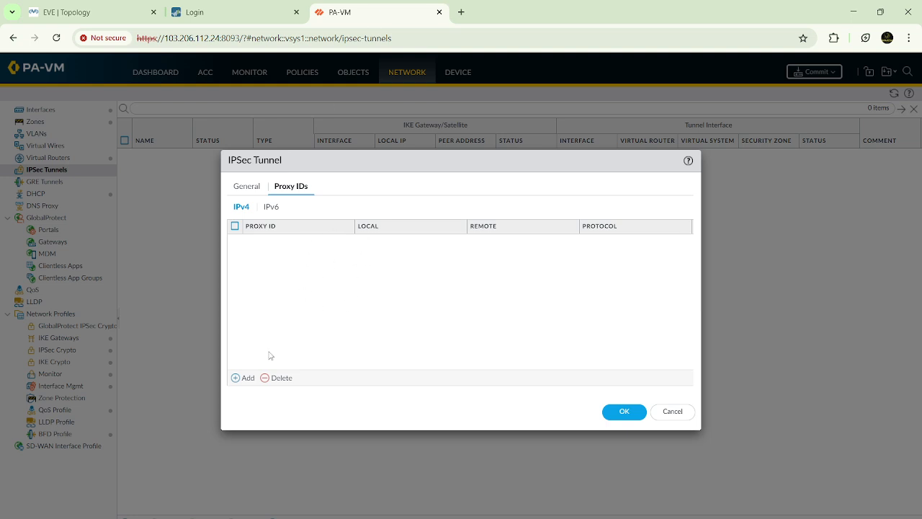
pyautogui.click(244, 377)
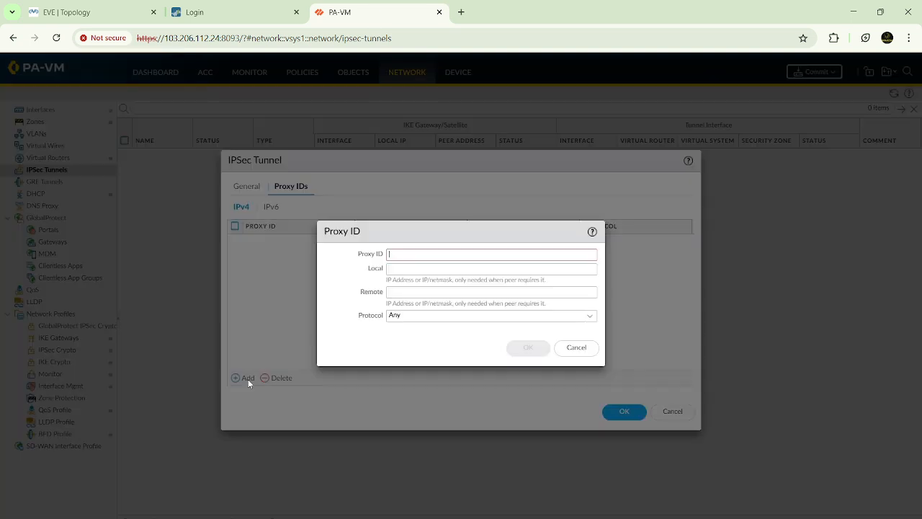
pyautogui.click(411, 268)
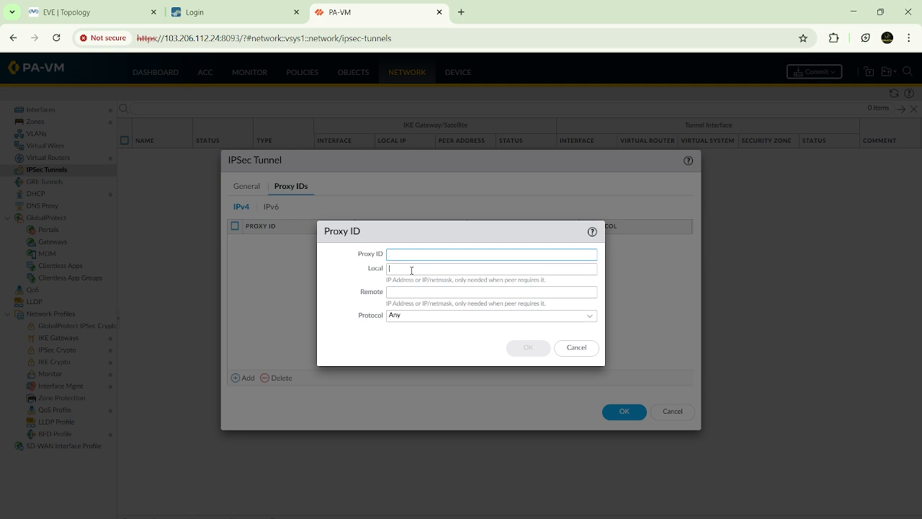
pyautogui.click(128, 12)
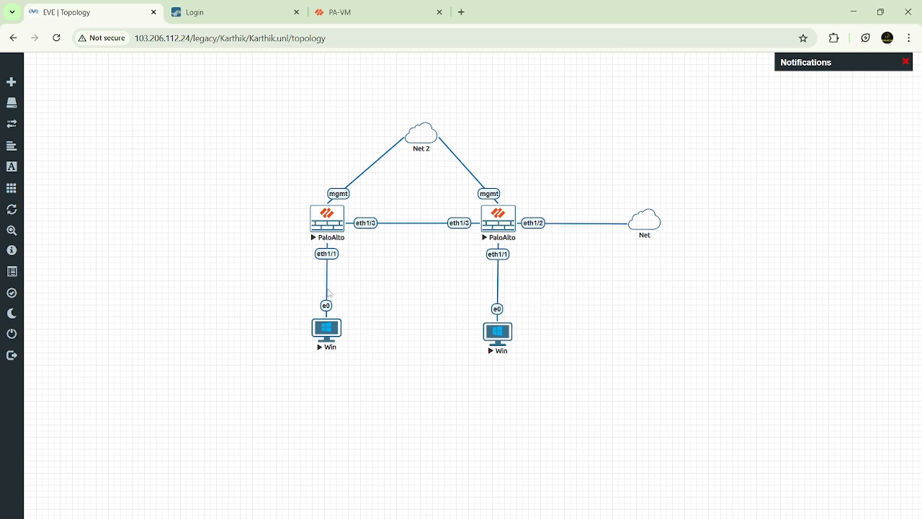
pyautogui.click(389, 10)
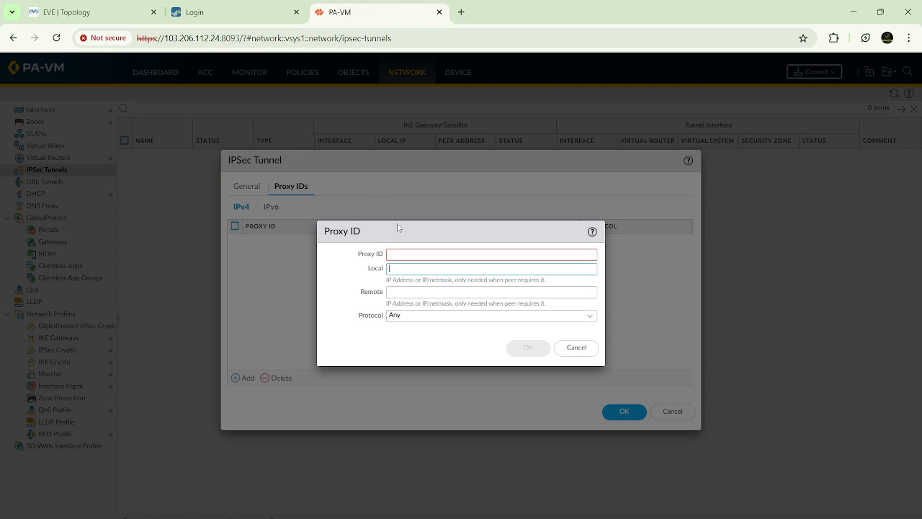
pyautogui.click(575, 349)
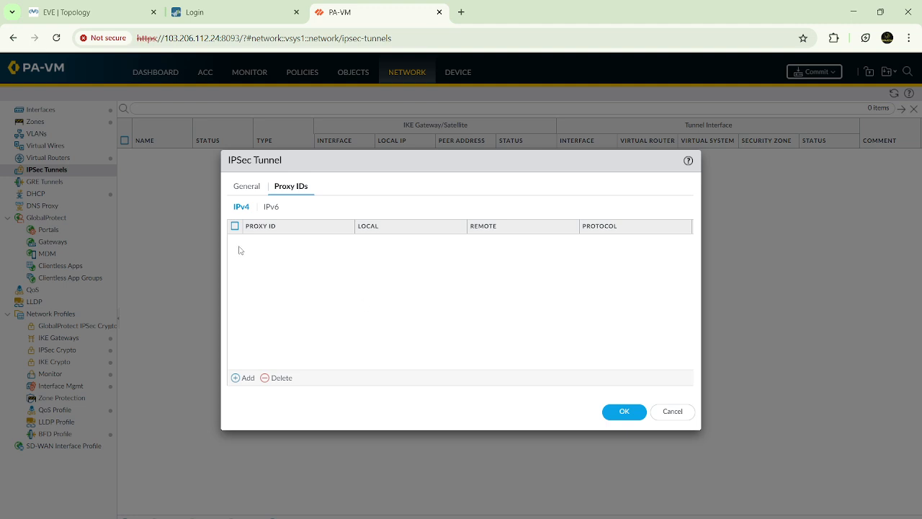
# Step: Check the EVE topology once more, return to PA-VM and save the IPSec tunnel without any proxy ID
pyautogui.click(86, 12)
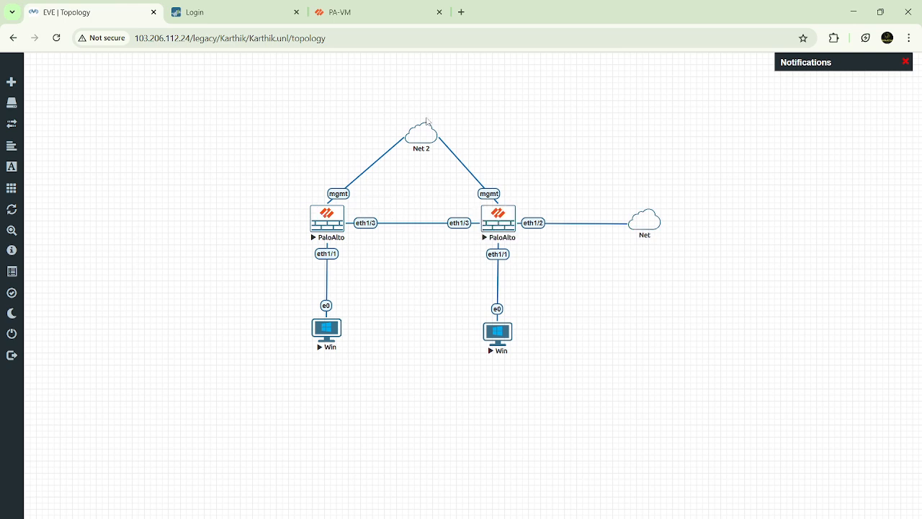
pyautogui.click(405, 14)
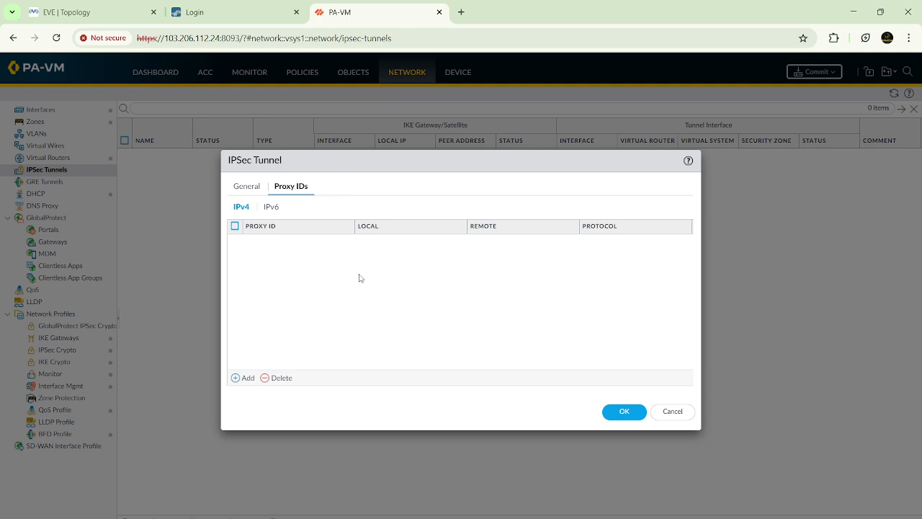
pyautogui.click(241, 190)
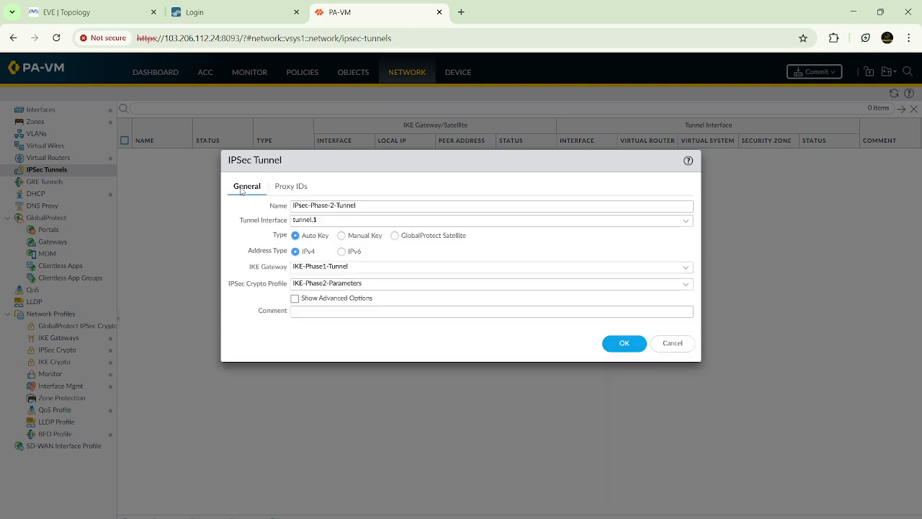
pyautogui.click(624, 341)
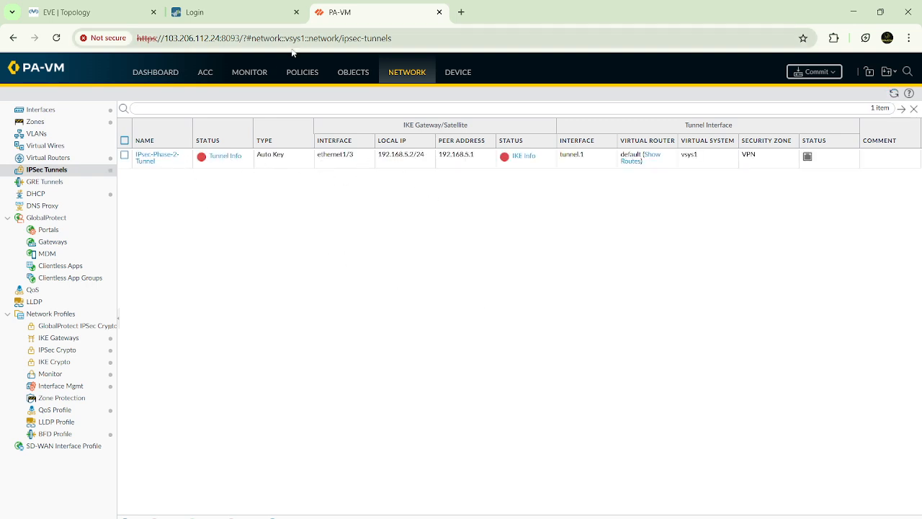
pyautogui.click(300, 73)
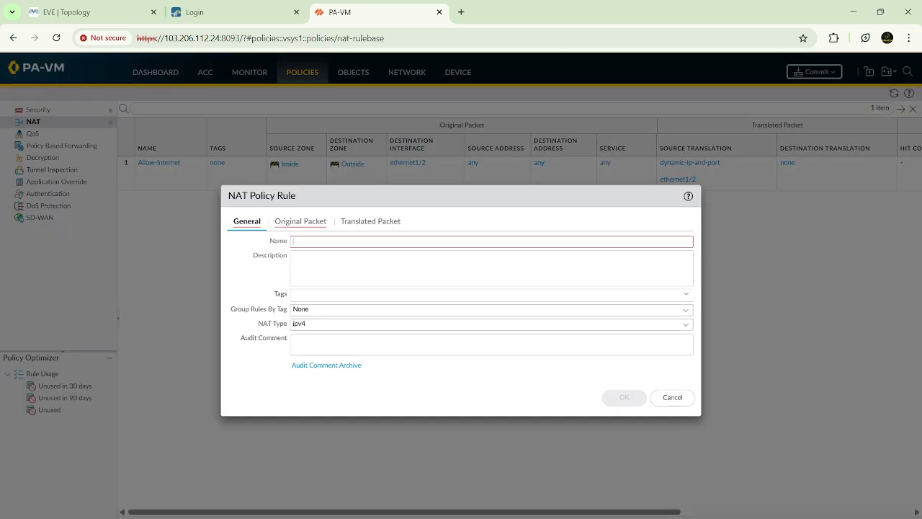
pyautogui.click(338, 244)
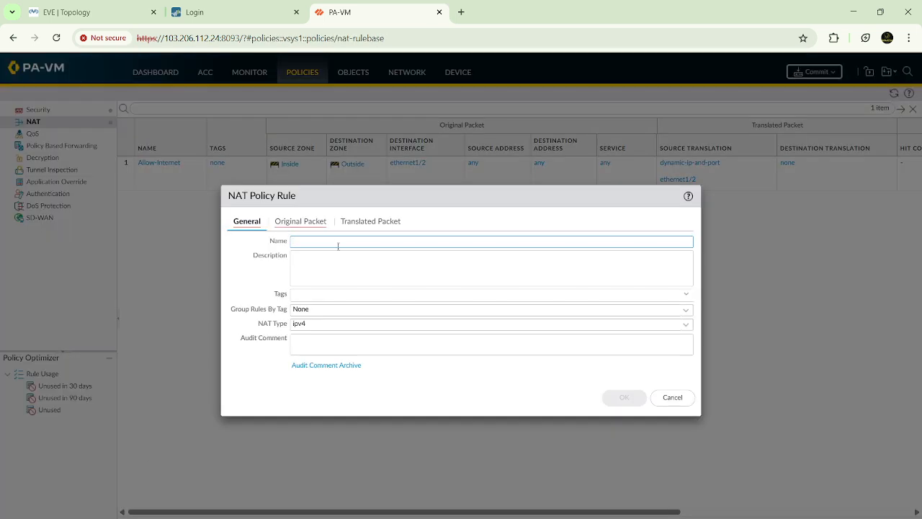
pyautogui.write('Inside-VPN')
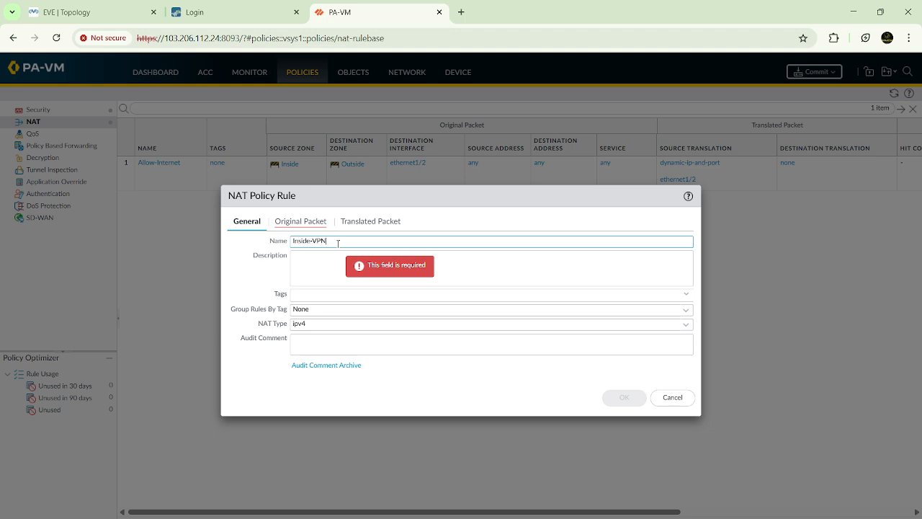
pyautogui.click(672, 398)
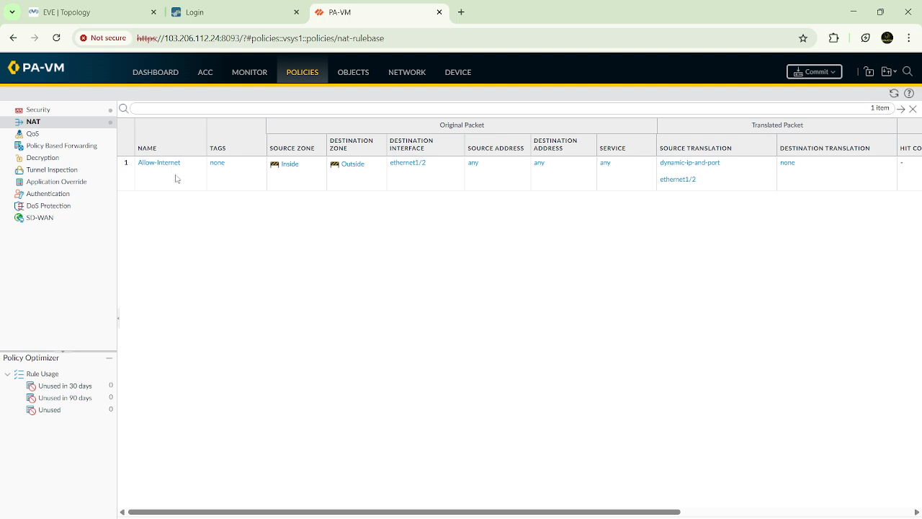
# Step: Add a security policy rule named "Inside-VPN" with Inside as its source zone
pyautogui.click(81, 113)
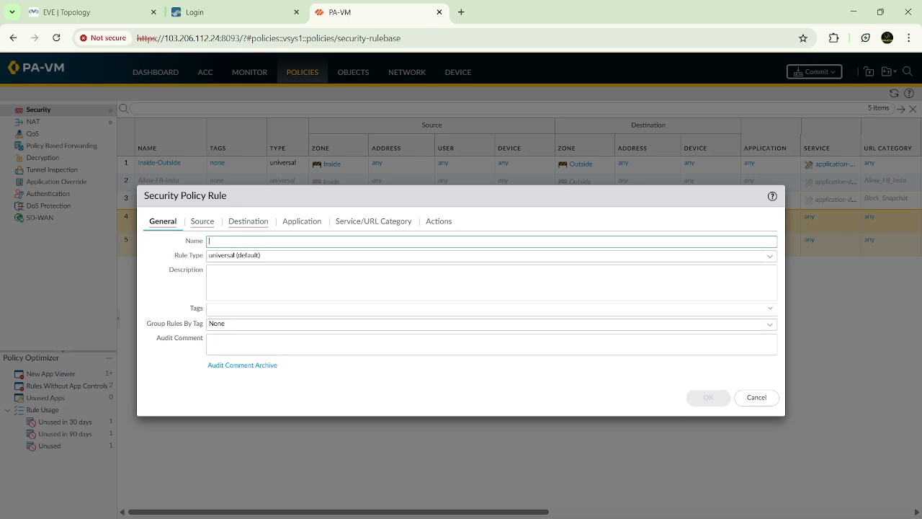
pyautogui.write('Inside-VPN')
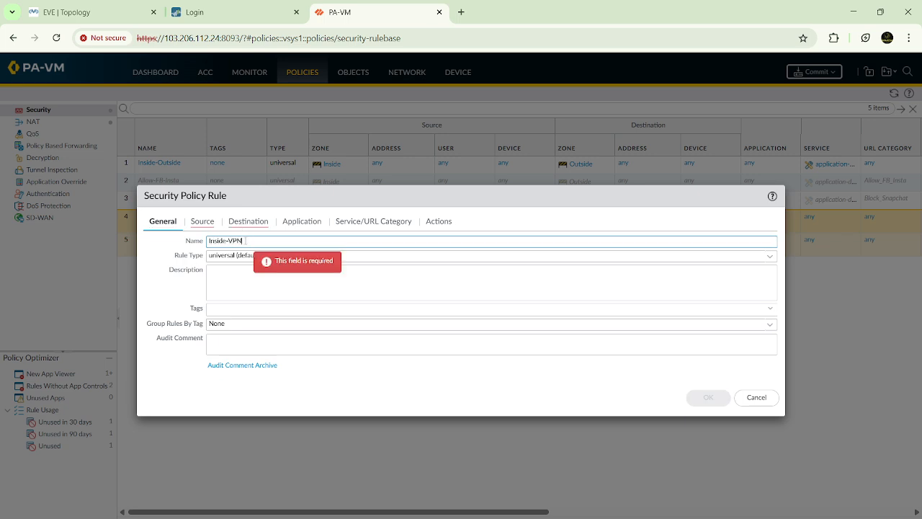
pyautogui.click(208, 223)
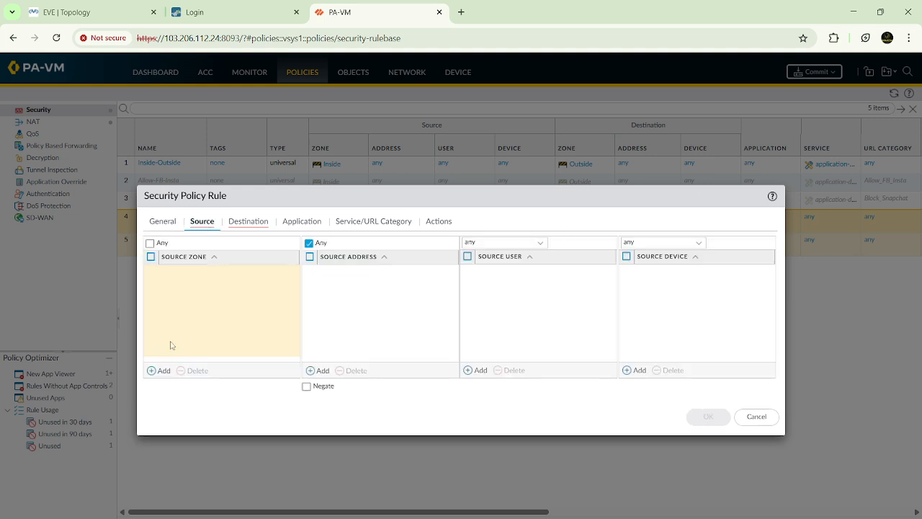
pyautogui.click(161, 370)
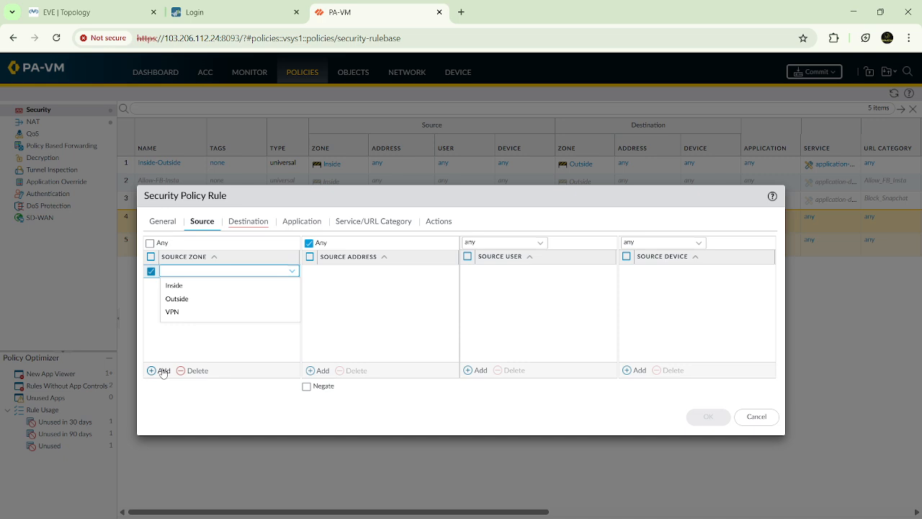
pyautogui.click(183, 286)
# Step: Set the Inside-VPN rule's destination zone to VPN, check its action is Allow and save the rule
pyautogui.click(248, 221)
pyautogui.click(160, 370)
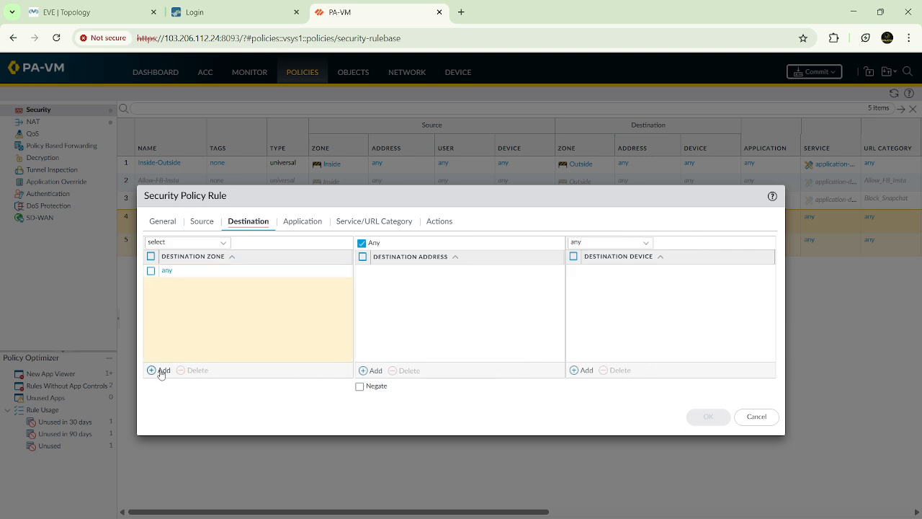
pyautogui.click(176, 314)
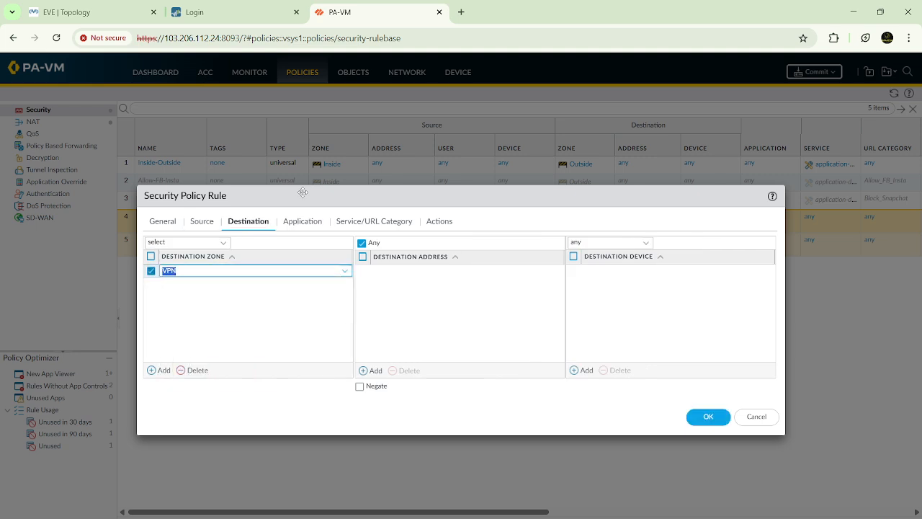
pyautogui.click(440, 222)
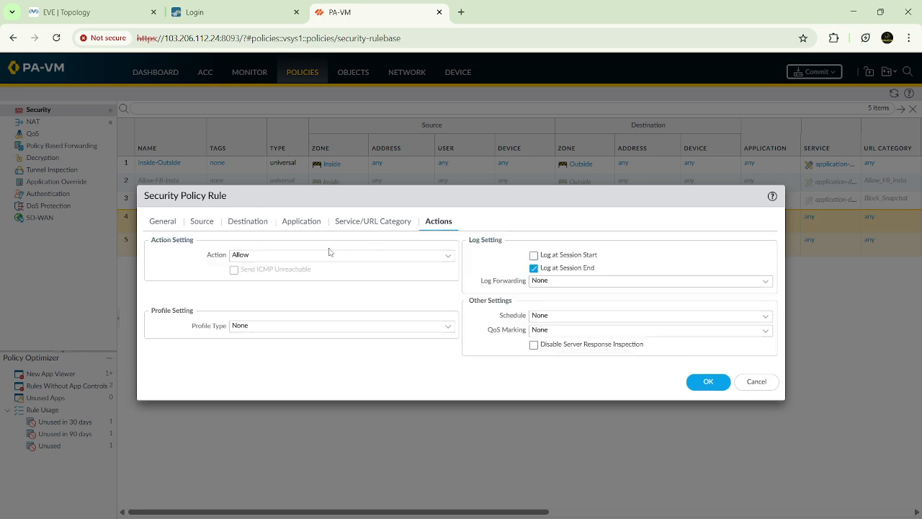
pyautogui.click(714, 381)
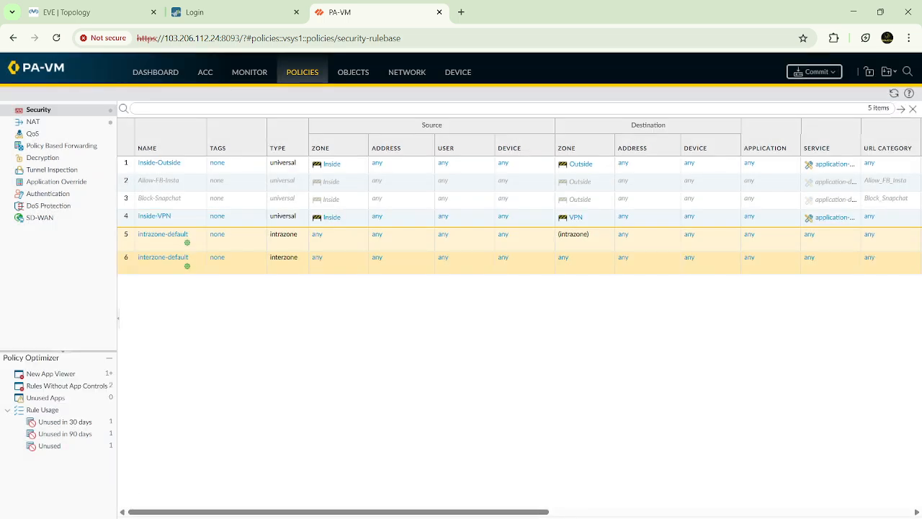
# Step: Add a security policy rule named "VPN-Inside" with VPN as its source zone
pyautogui.click(134, 499)
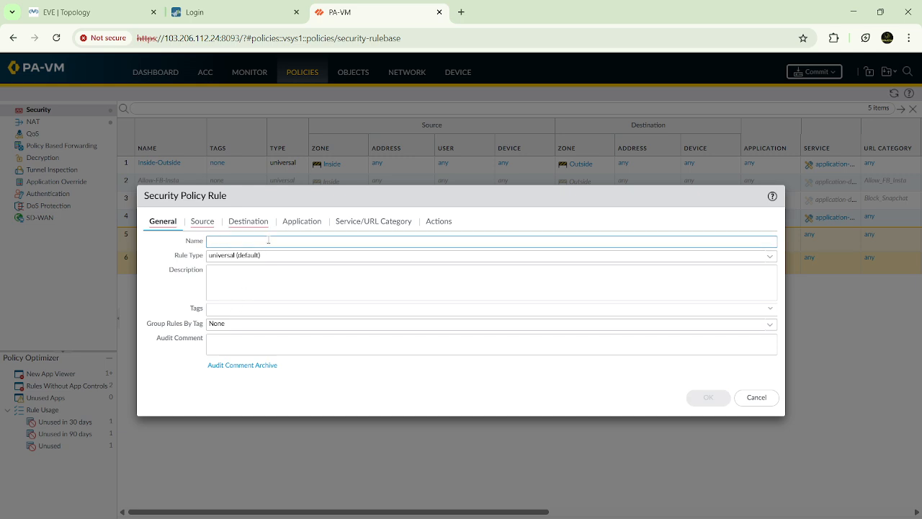
pyautogui.write('VPN-Inside')
pyautogui.click(203, 222)
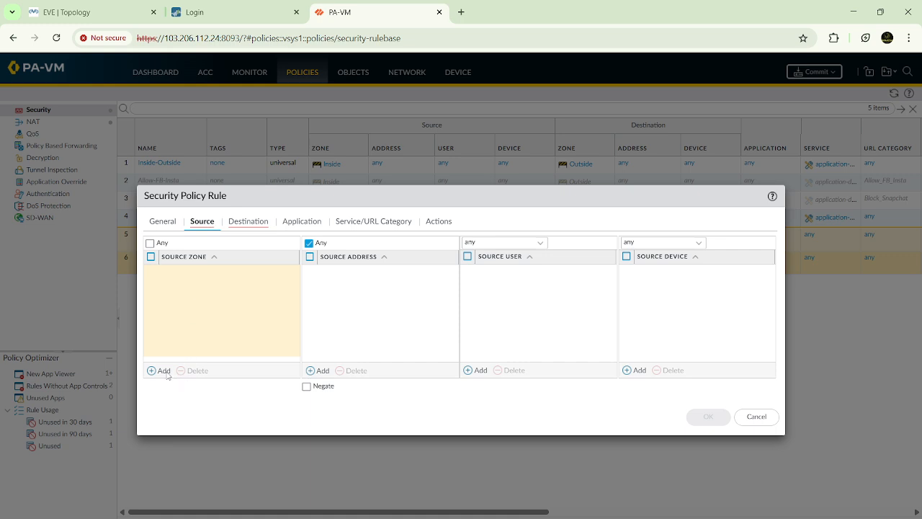
pyautogui.click(164, 370)
pyautogui.click(177, 314)
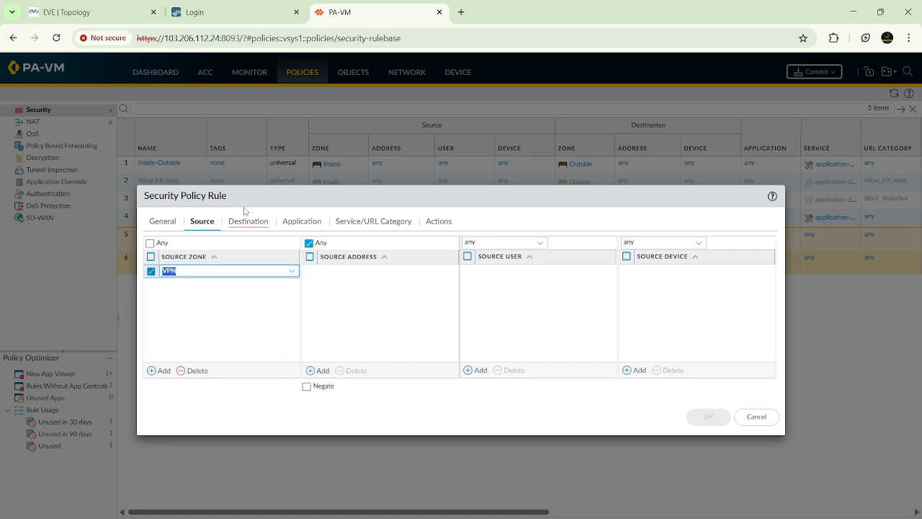
# Step: Set the VPN-Inside rule's destination zone to Inside, check its action and save the rule
pyautogui.click(246, 224)
pyautogui.click(162, 370)
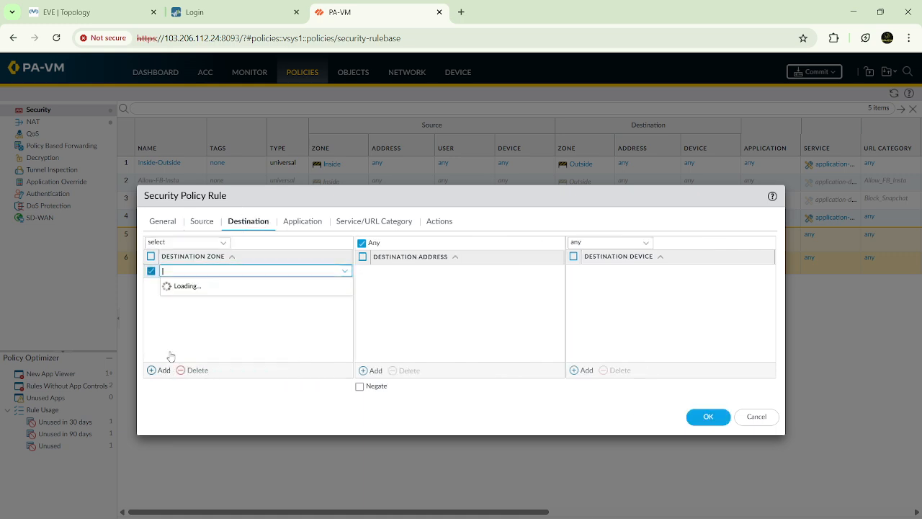
pyautogui.click(182, 287)
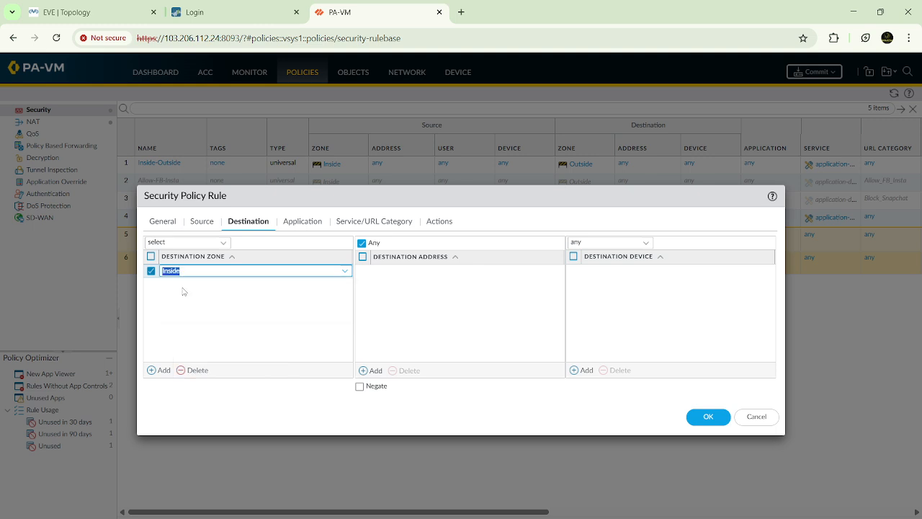
pyautogui.click(436, 222)
pyautogui.click(701, 381)
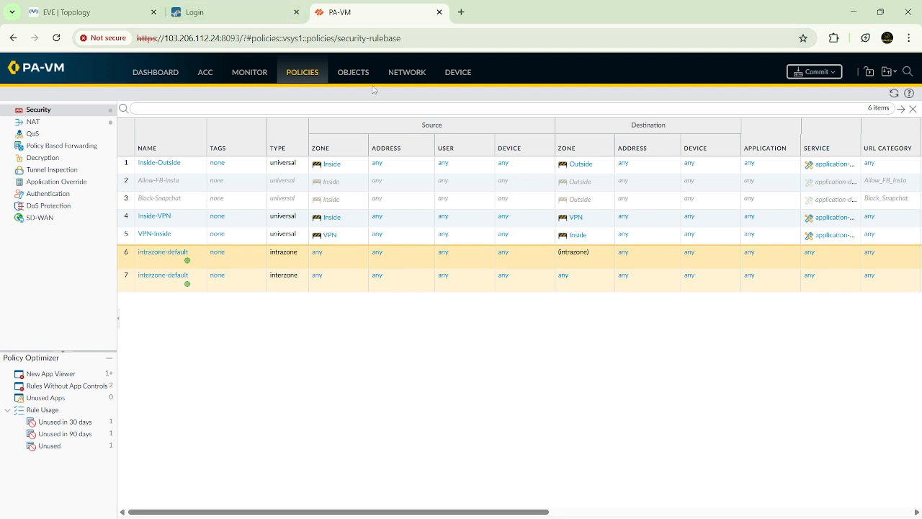
# Step: Open the default virtual router and look through its static route, RIP, OSPF and BGP settings
pyautogui.click(409, 75)
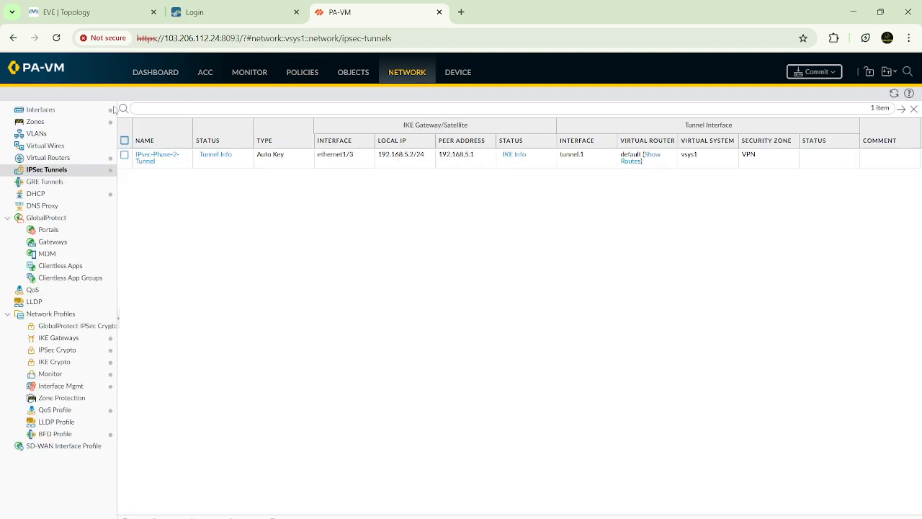
pyautogui.click(56, 158)
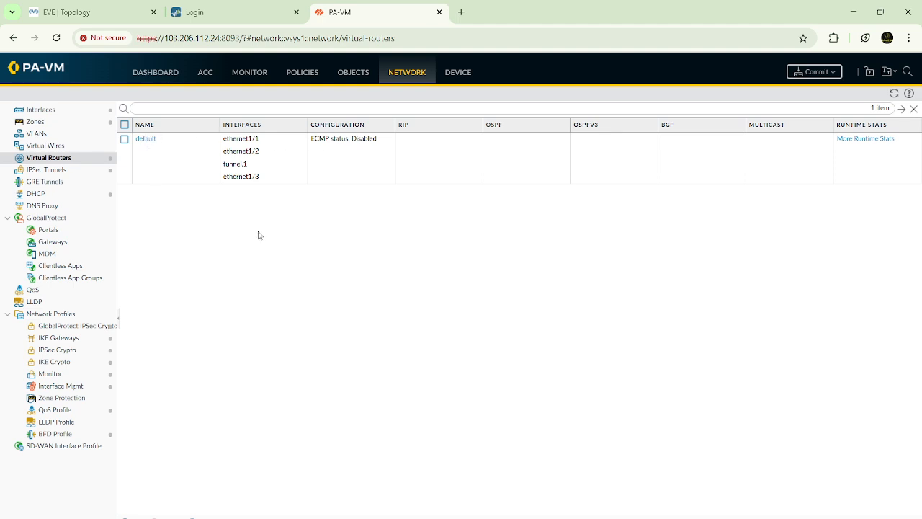
pyautogui.click(141, 141)
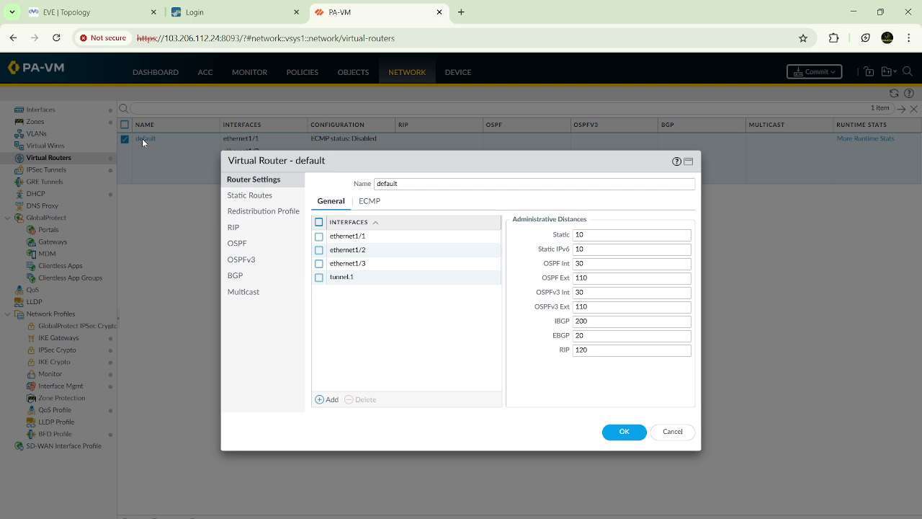
pyautogui.click(252, 196)
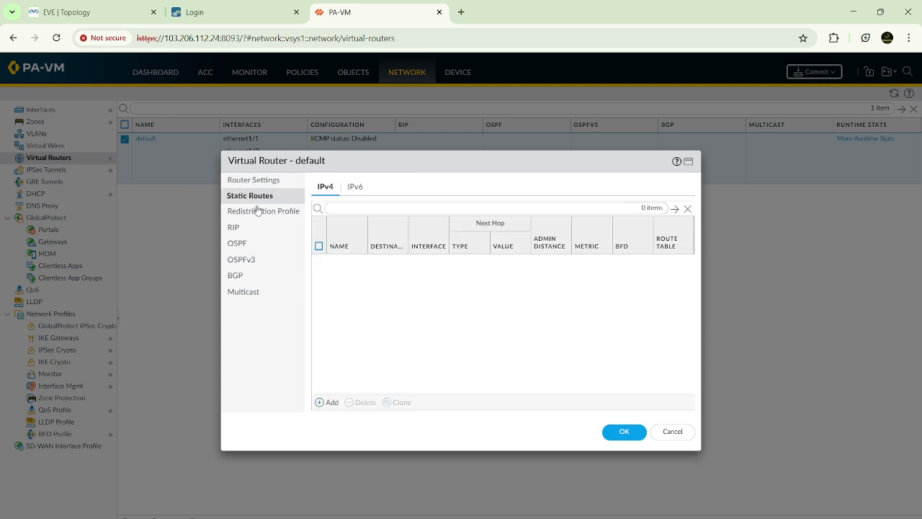
pyautogui.click(238, 228)
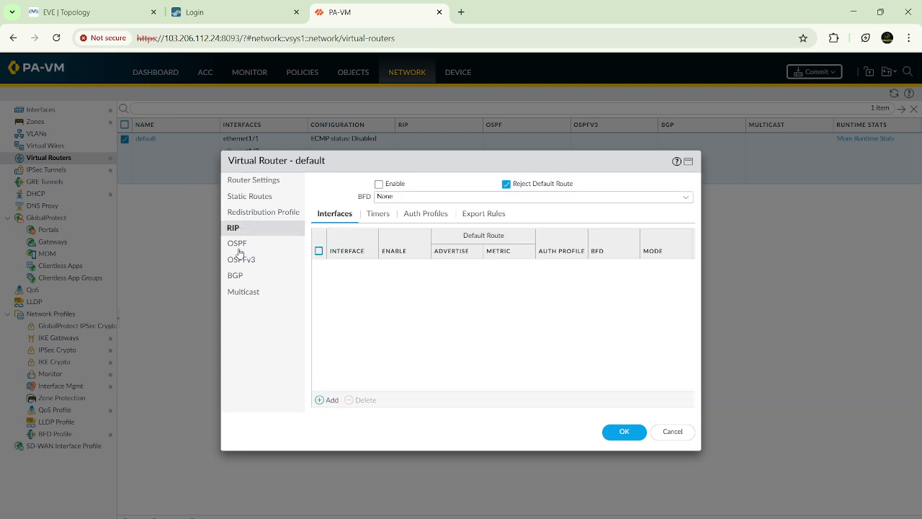
pyautogui.click(238, 247)
pyautogui.click(235, 275)
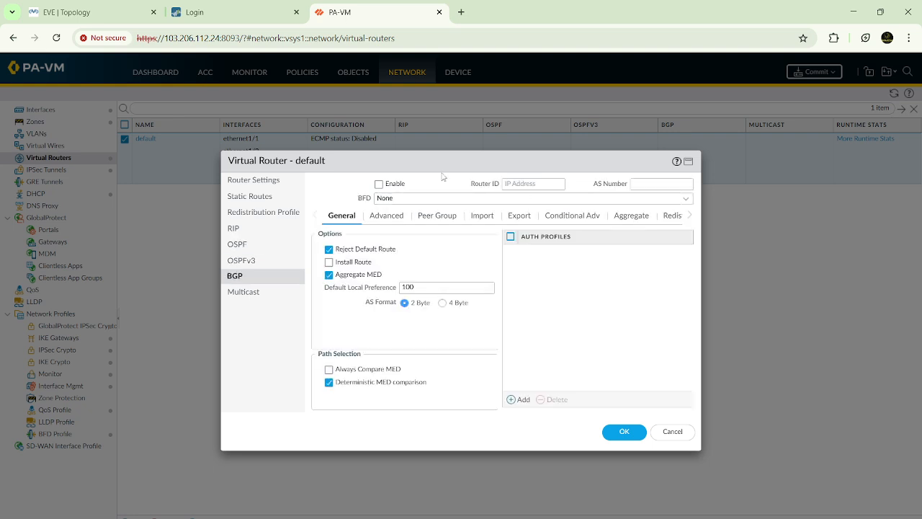
# Step: Add an IPv4 static route named "Route-20.20.20.0" with destination 20.20.20.0/24, checking the EVE topology for the remote network
pyautogui.click(260, 201)
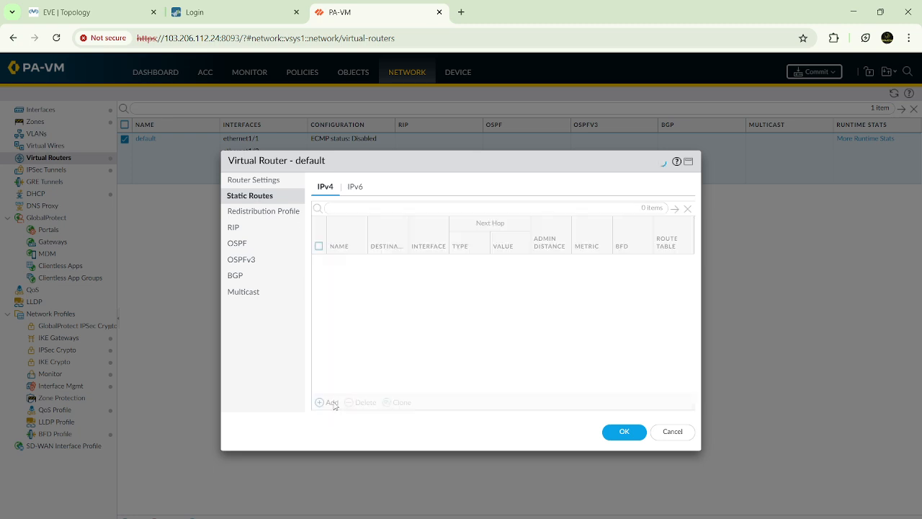
pyautogui.click(329, 402)
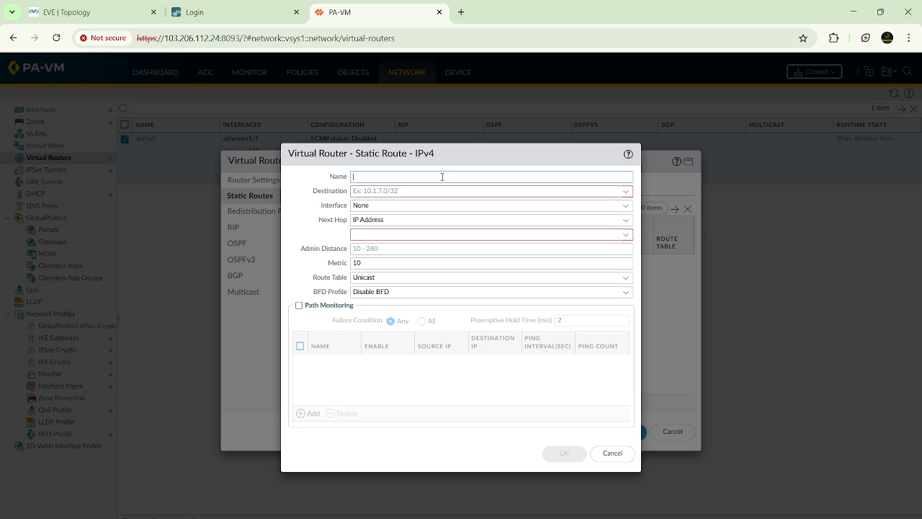
pyautogui.click(102, 11)
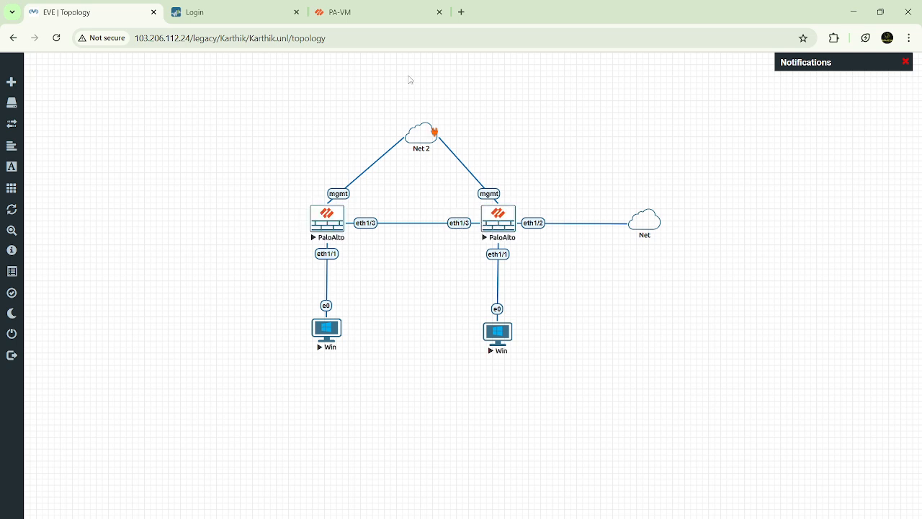
pyautogui.click(393, 15)
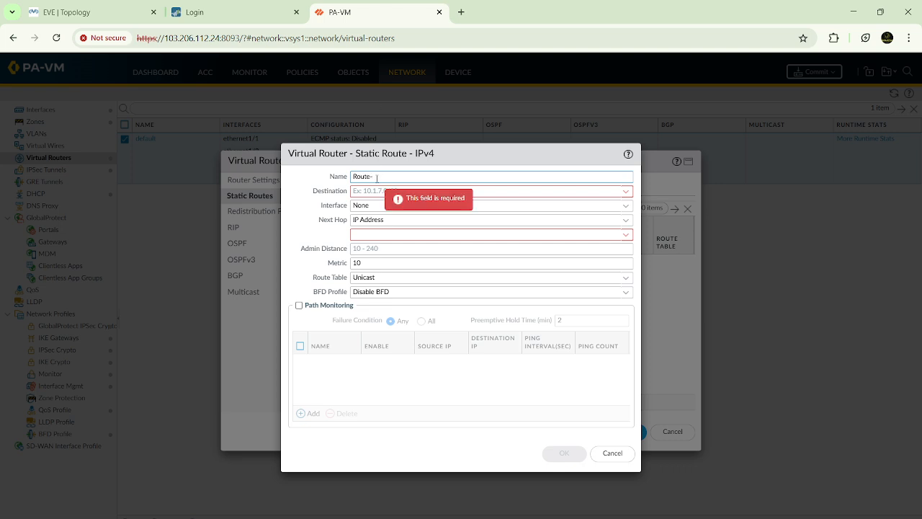
pyautogui.write('0.20.20.0')
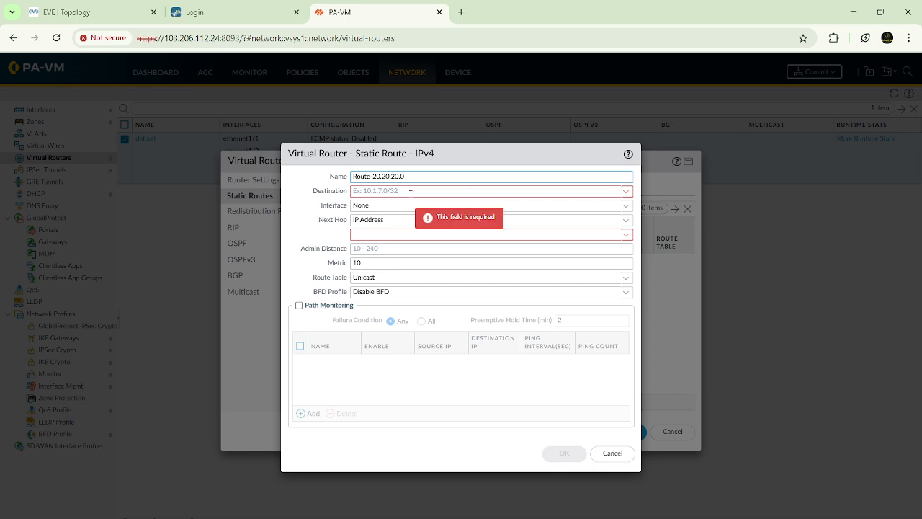
pyautogui.click(410, 192)
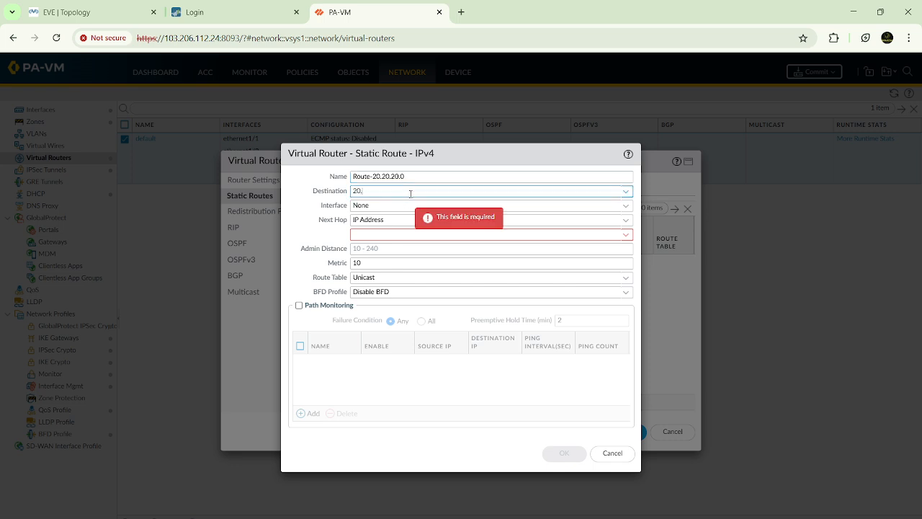
pyautogui.write('20.20.20.0')
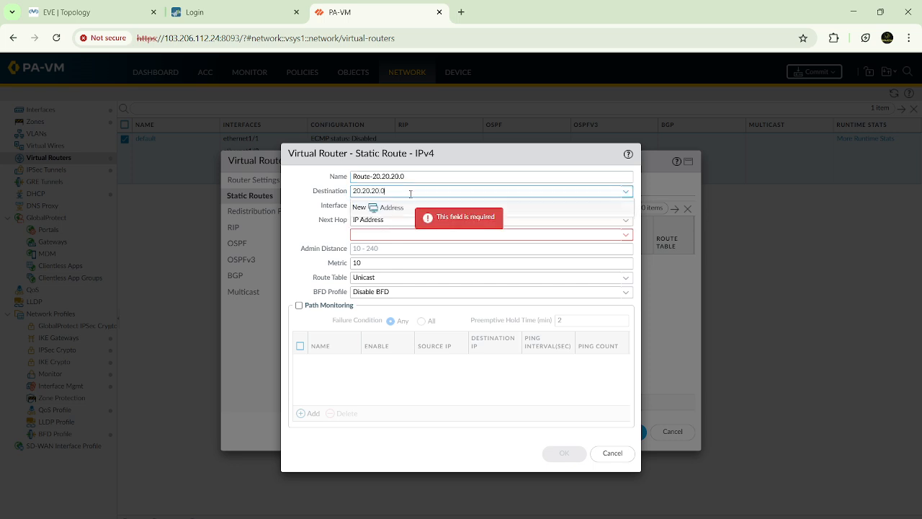
pyautogui.write('/24')
pyautogui.press('Tab')
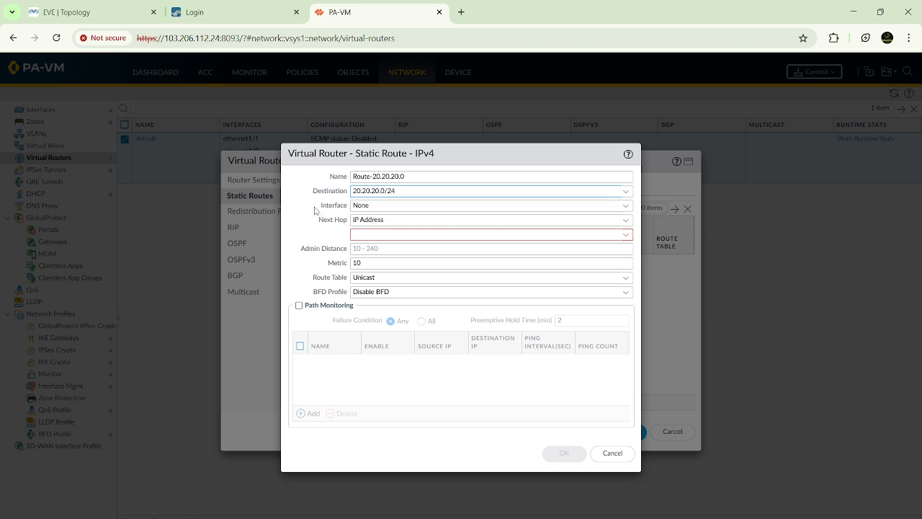
# Step: Set the static route's outgoing interface to tunnel.1 and its next hop to None
pyautogui.click(626, 208)
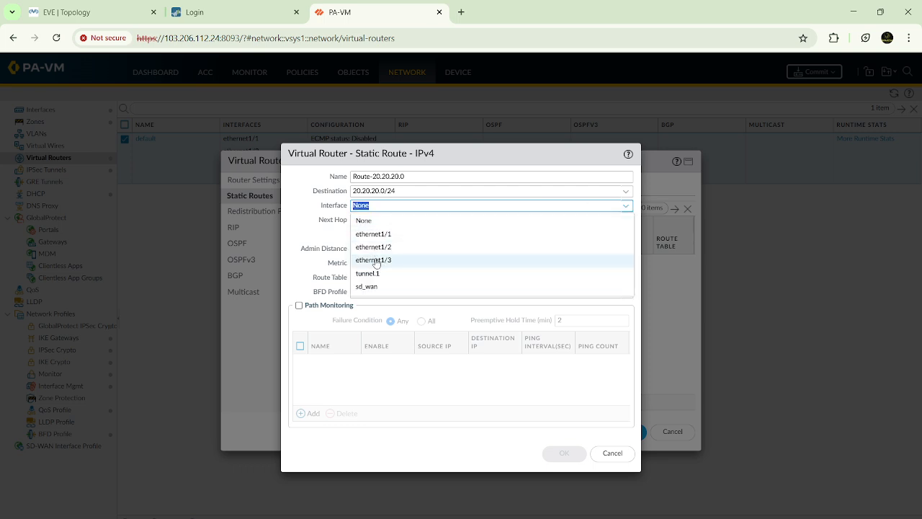
pyautogui.click(371, 275)
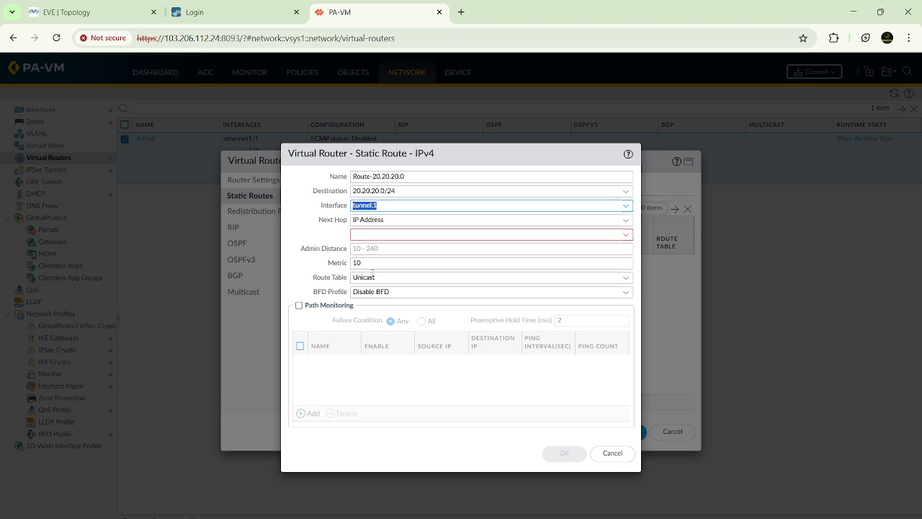
pyautogui.click(387, 203)
pyautogui.click(625, 220)
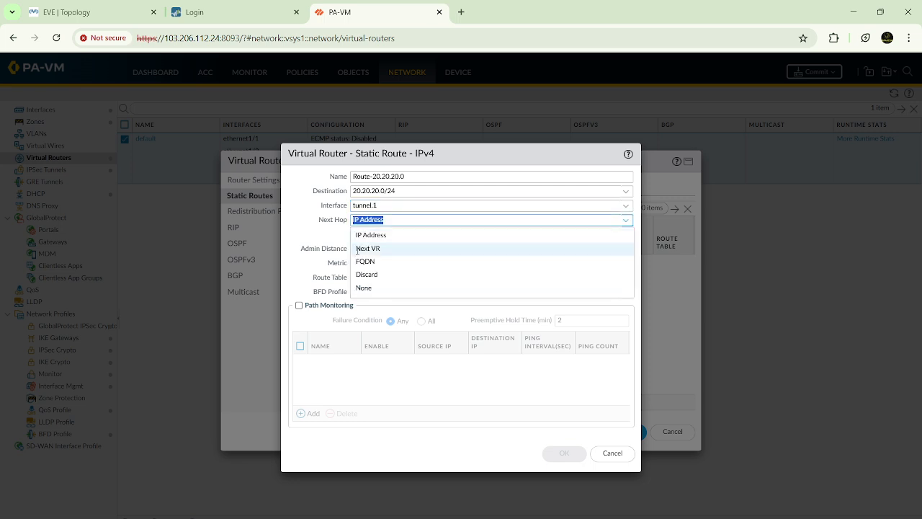
pyautogui.click(363, 287)
# Step: Check the EVE topology, return to PA-VM to review the route's interface and next hop, and save the route and virtual router
pyautogui.click(137, 12)
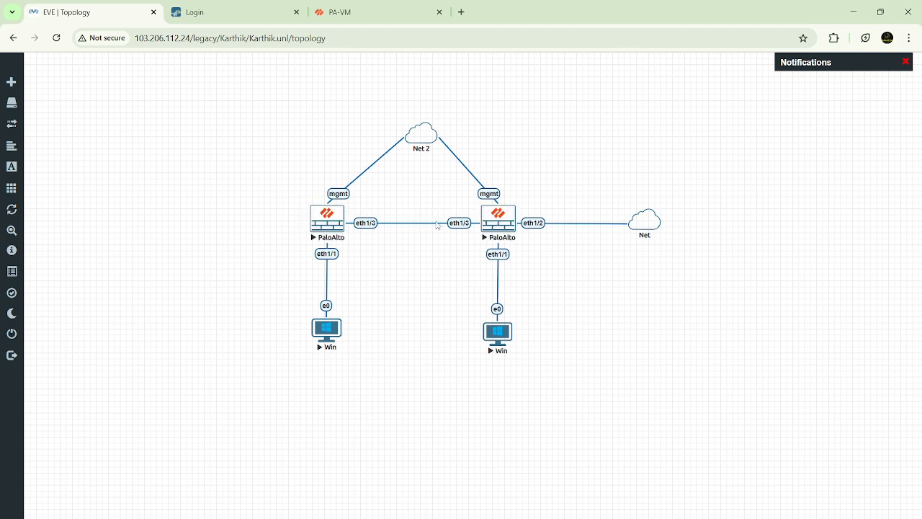
pyautogui.click(386, 13)
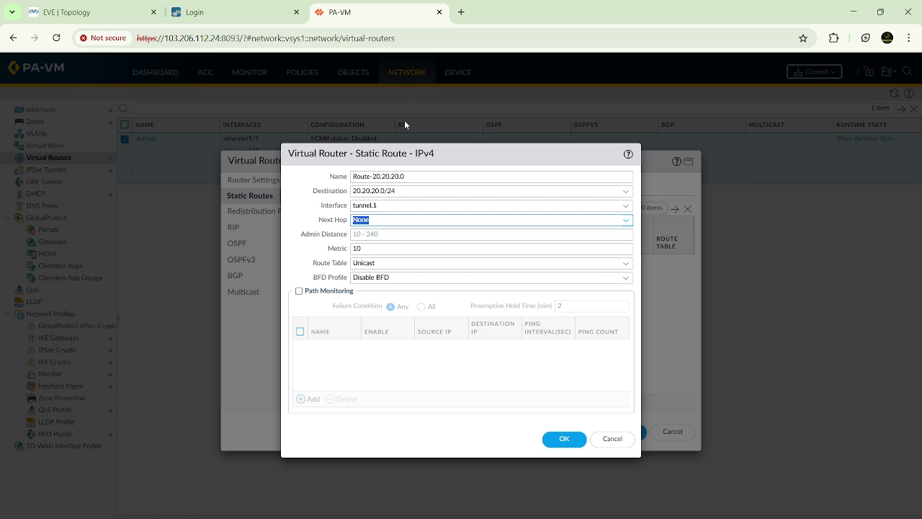
pyautogui.click(393, 206)
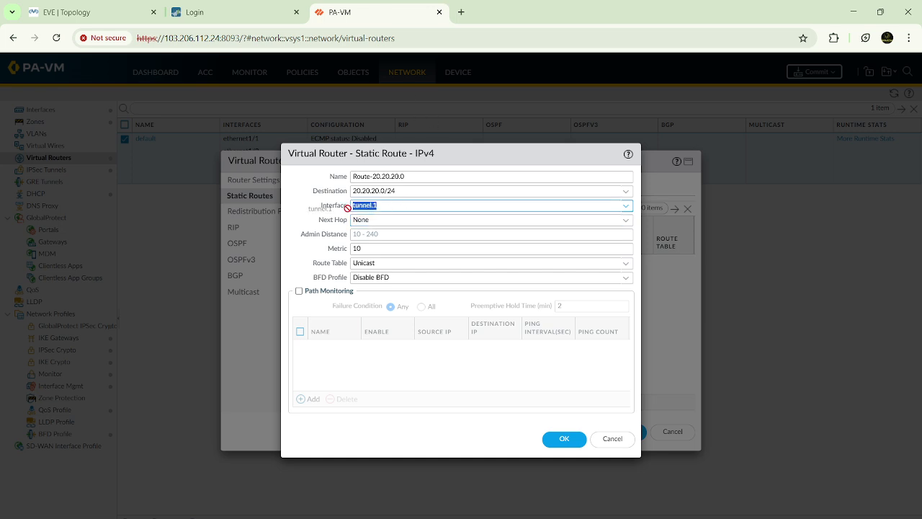
pyautogui.click(379, 223)
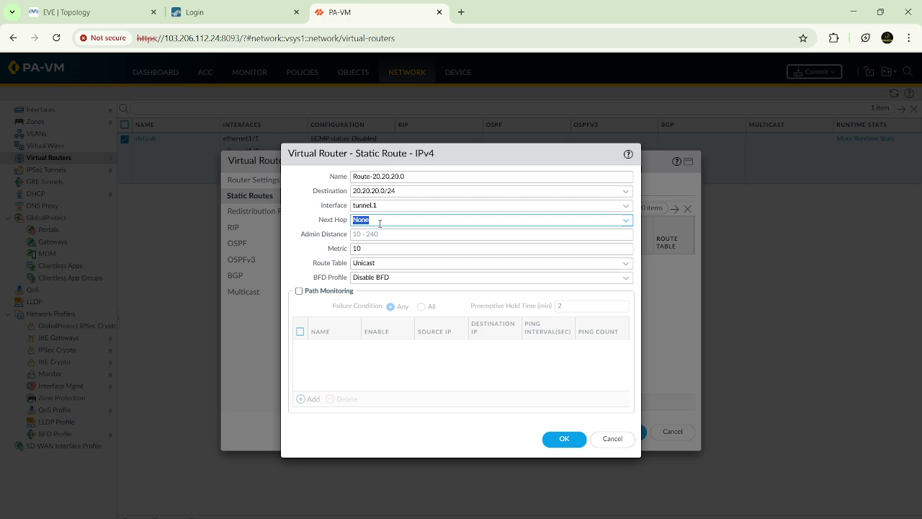
pyautogui.click(400, 216)
pyautogui.click(565, 440)
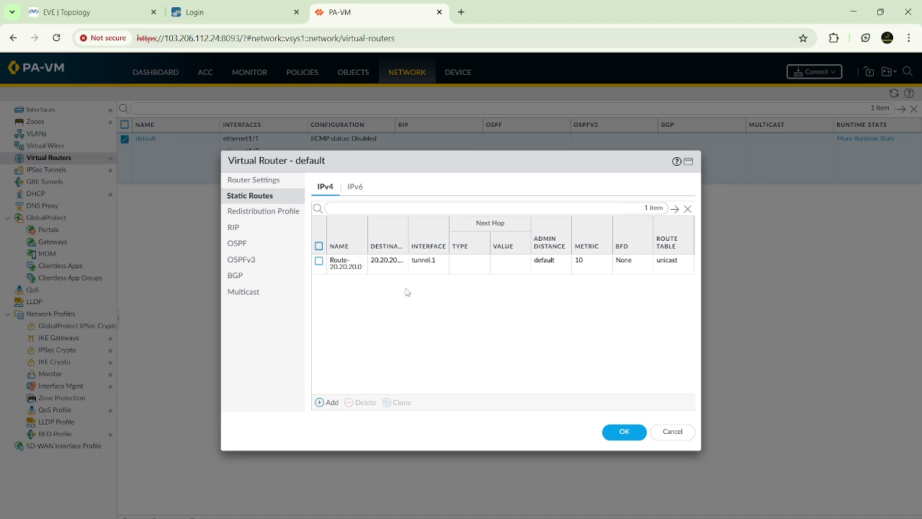
pyautogui.click(624, 431)
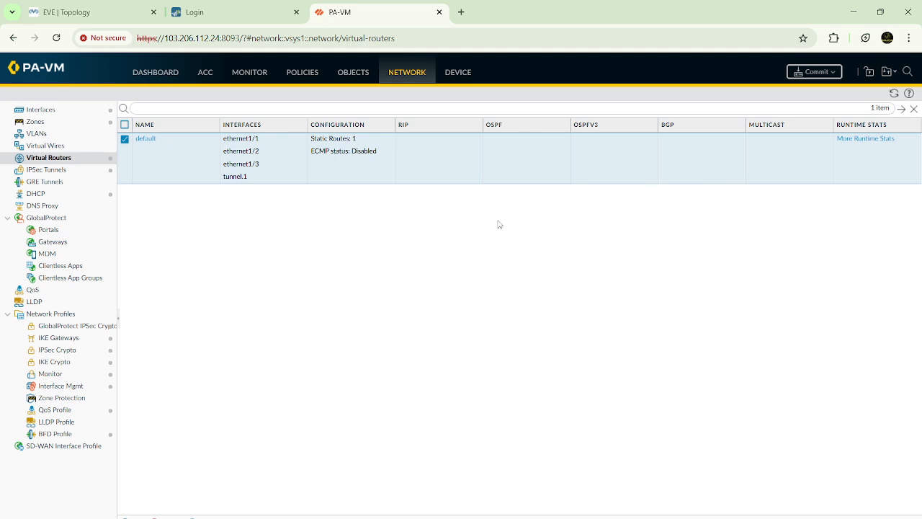
# Step: Switch to Paint and mark the VPN configuration checklist below the FW-1 and FW-2 diagram with freehand pencil strokes
pyautogui.click(648, 497)
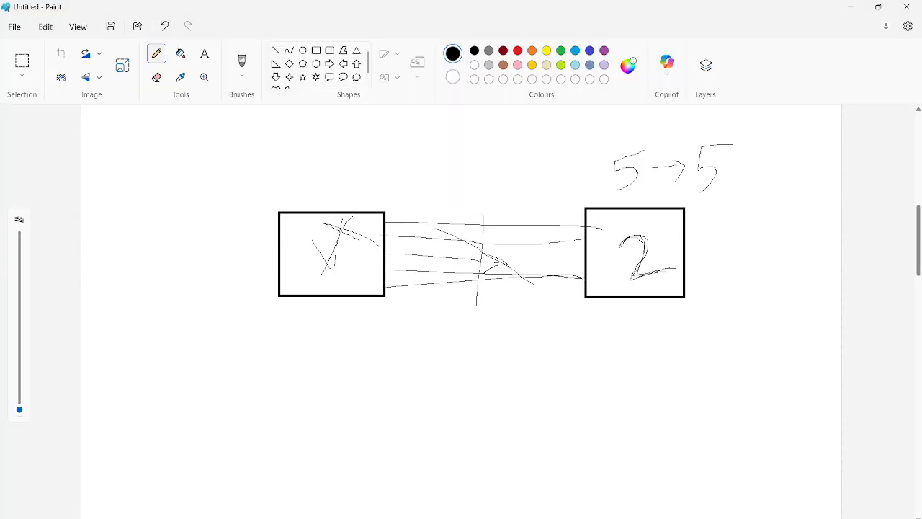
pyautogui.scroll(10, 477, 259)
pyautogui.scroll(1, 478, 258)
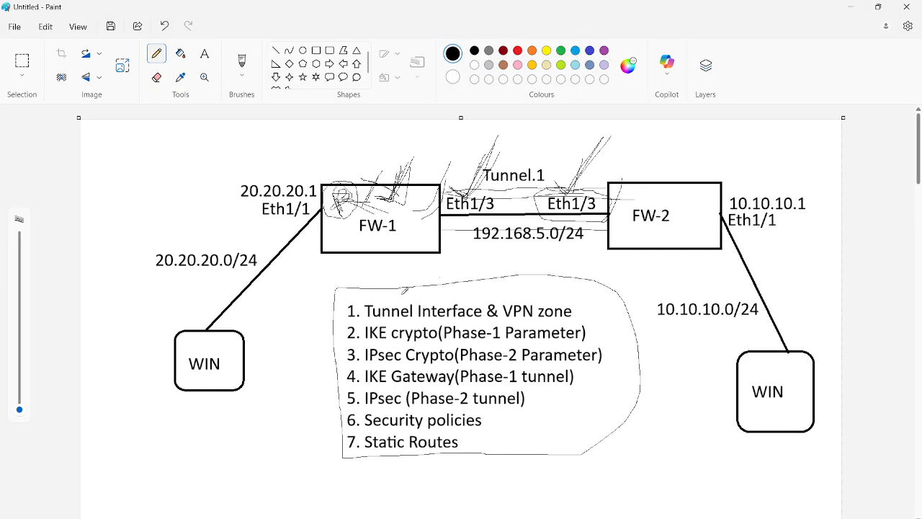
pyautogui.moveTo(408, 296); pyautogui.dragTo(443, 273)
pyautogui.moveTo(519, 293); pyautogui.dragTo(557, 252)
pyautogui.moveTo(581, 322); pyautogui.dragTo(638, 253)
pyautogui.moveTo(585, 352); pyautogui.dragTo(618, 331)
pyautogui.moveTo(562, 388); pyautogui.dragTo(607, 353)
pyautogui.moveTo(530, 395); pyautogui.dragTo(568, 386)
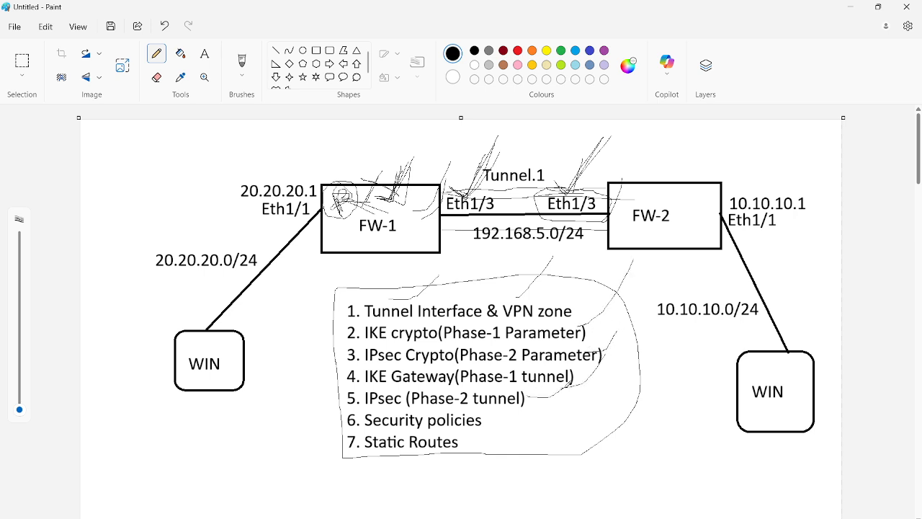
# Step: Return to PA-VM and commit all pending changes to the firewall
pyautogui.click(850, 7)
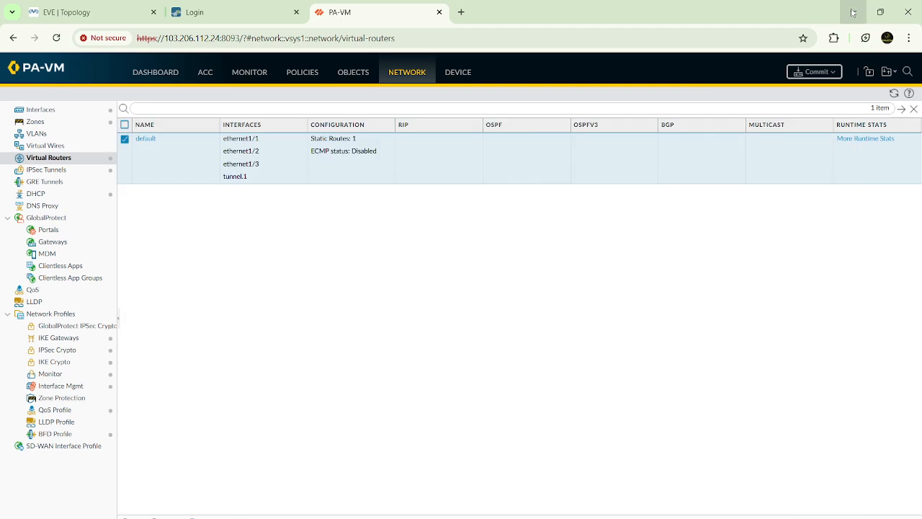
pyautogui.click(817, 72)
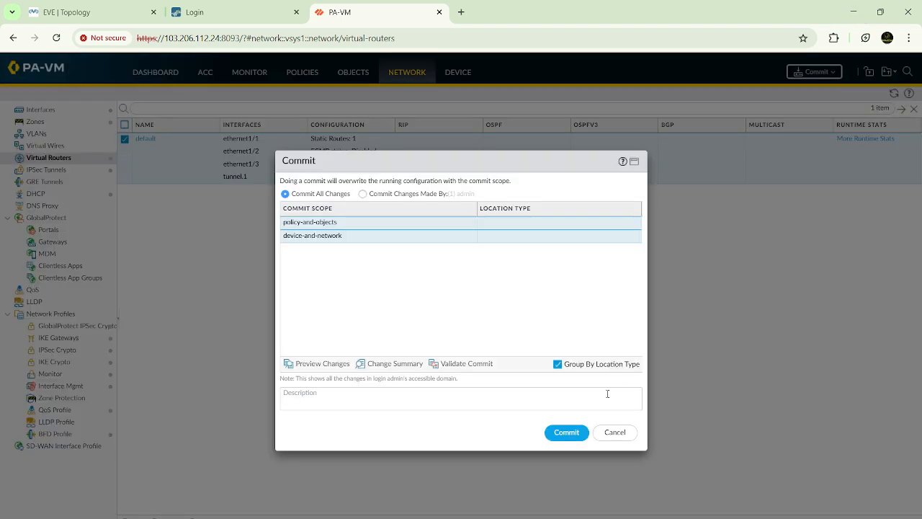
pyautogui.click(556, 436)
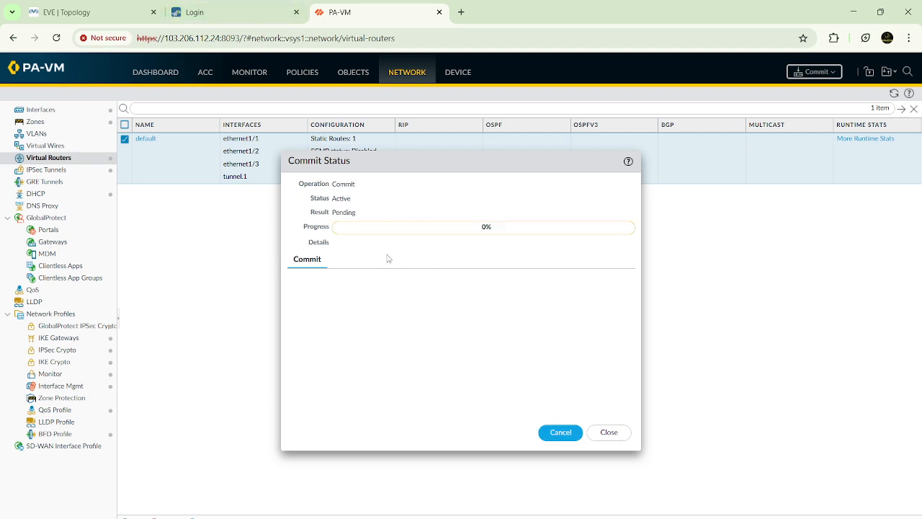
# Step: Try to sign in to the second firewall's web interface with the admin account and its password, accepting the password warnings
pyautogui.click(238, 11)
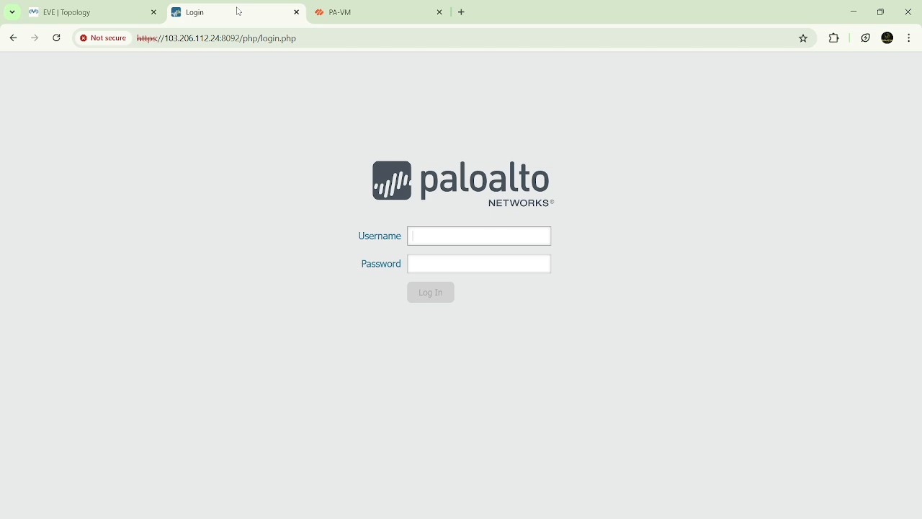
pyautogui.write('admin')
pyautogui.press('Tab')
pyautogui.write('admi')
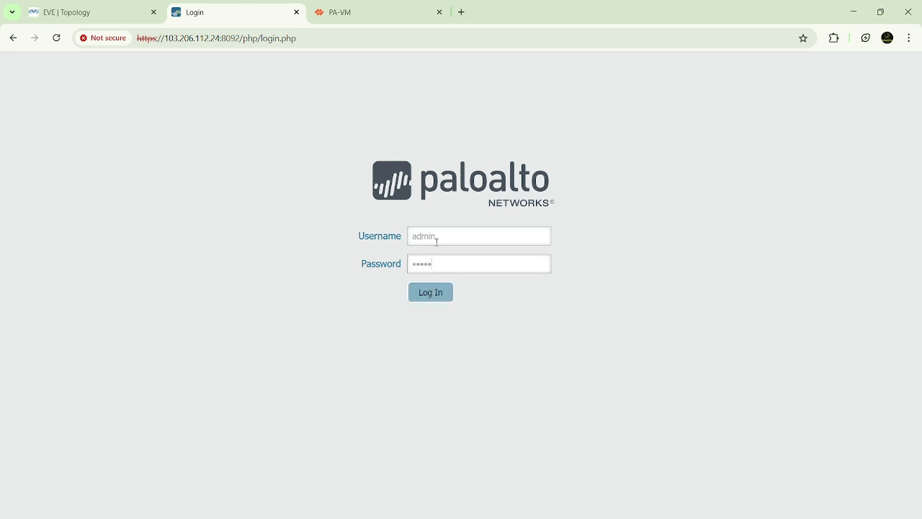
pyautogui.press('Return')
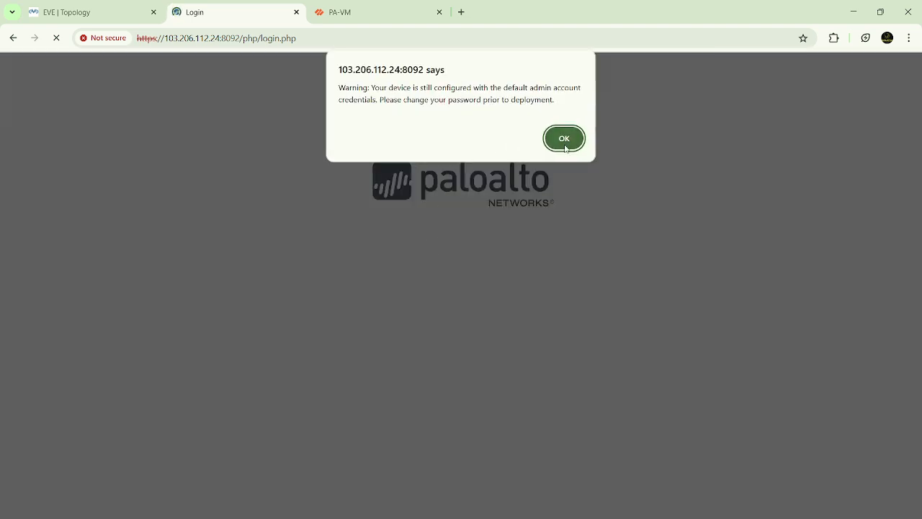
pyautogui.click(565, 140)
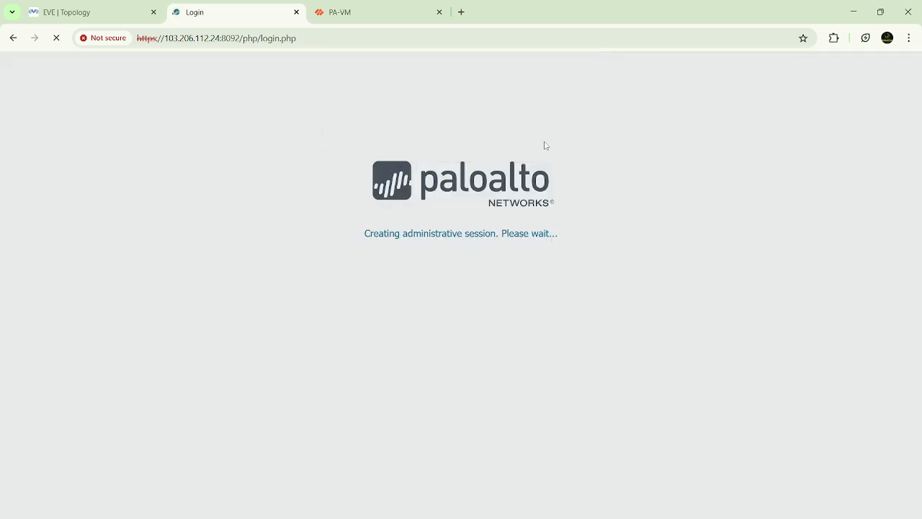
pyautogui.click(564, 208)
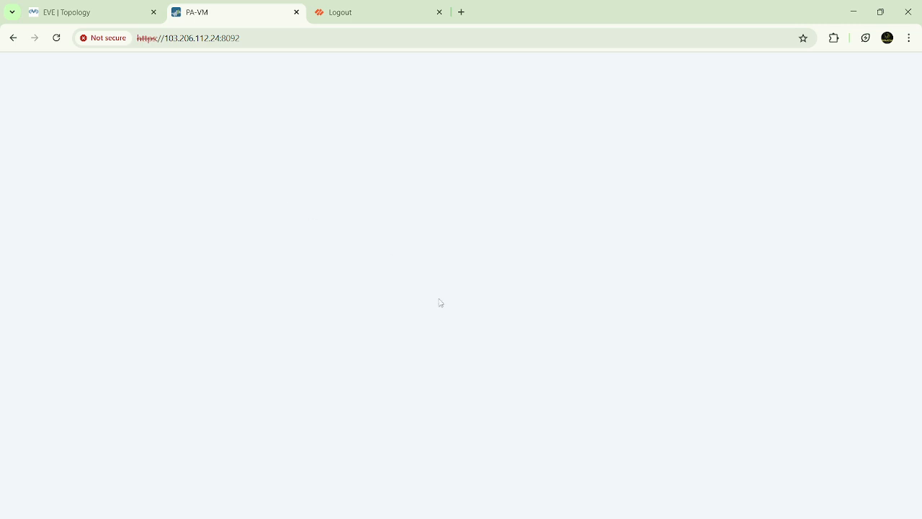
pyautogui.moveTo(635, 518)
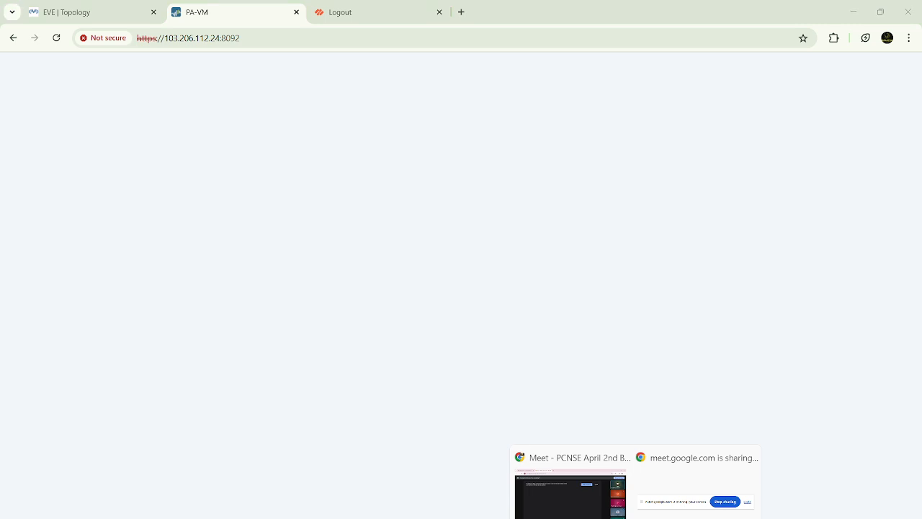
pyautogui.click(589, 504)
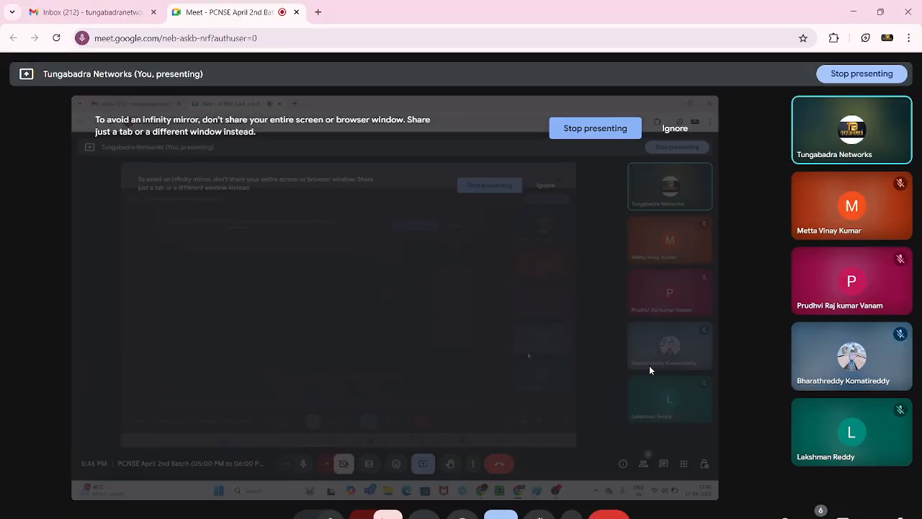
pyautogui.click(853, 12)
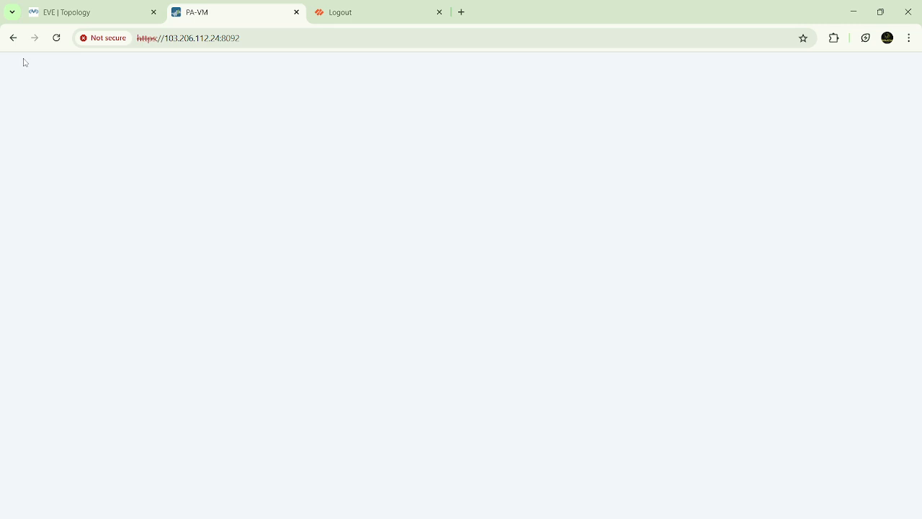
# Step: Reload the second firewall's page, sign in with the admin account and its password, and dismiss the password warnings and welcome message
pyautogui.click(61, 43)
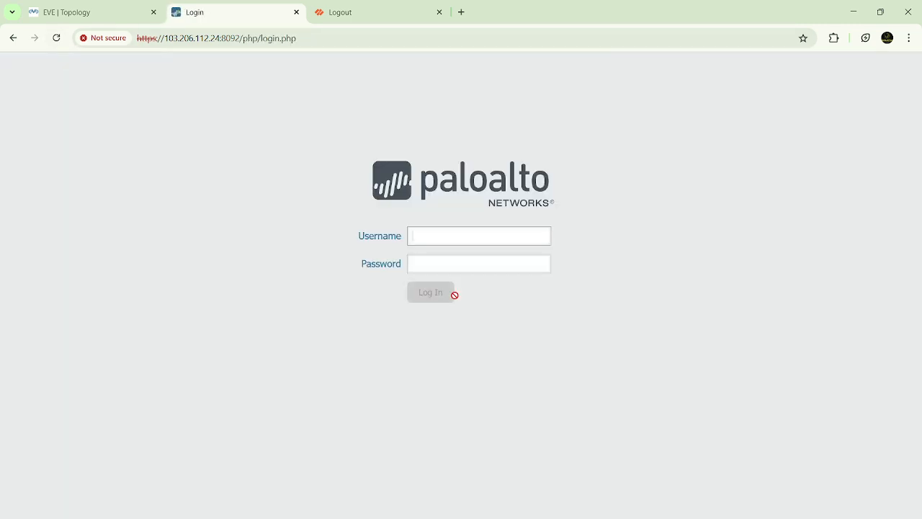
pyautogui.click(459, 231)
pyautogui.write('admin')
pyautogui.press('Tab')
pyautogui.write('admin')
pyautogui.press('Return')
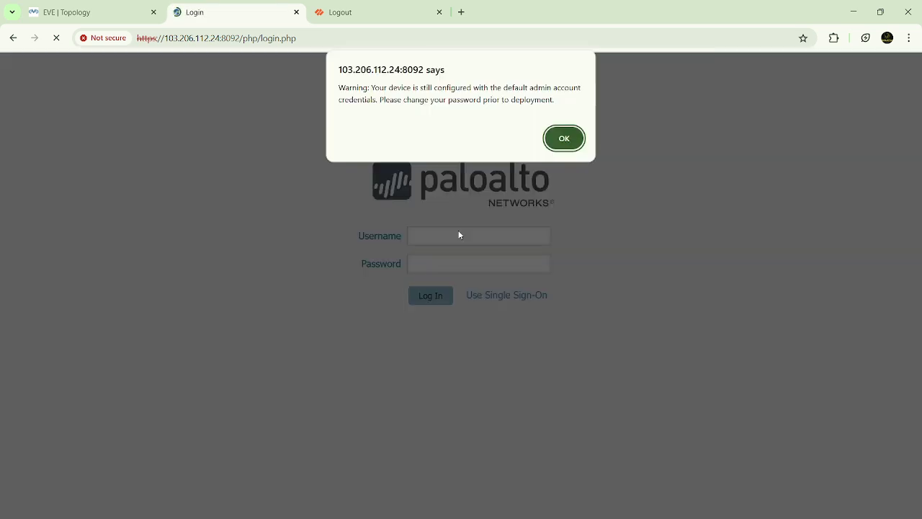
pyautogui.click(574, 140)
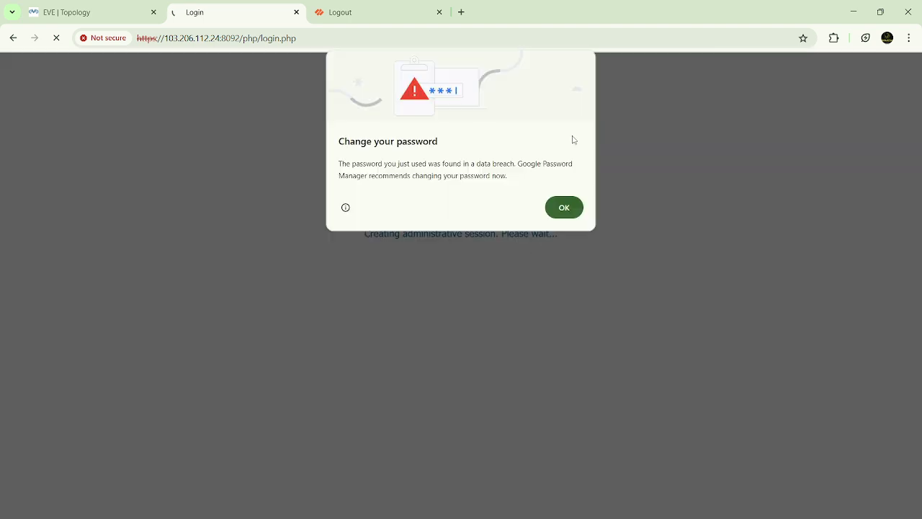
pyautogui.click(564, 207)
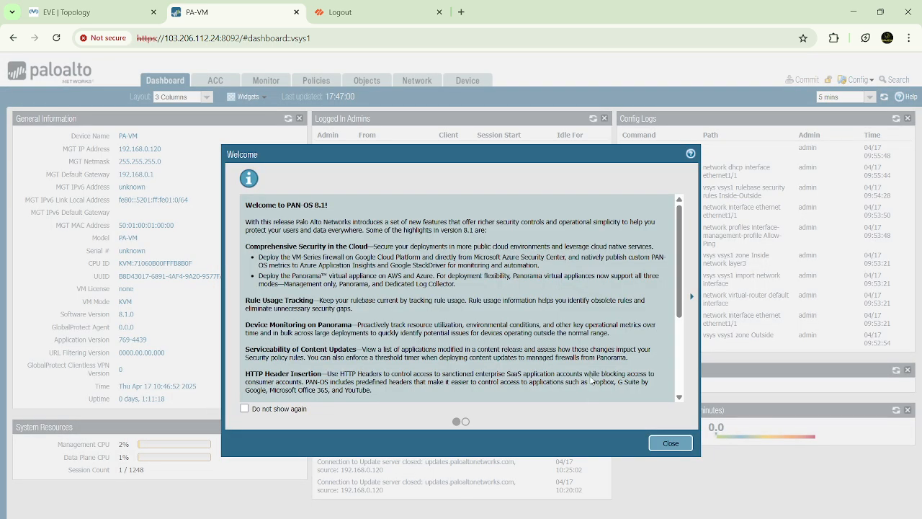
pyautogui.click(670, 443)
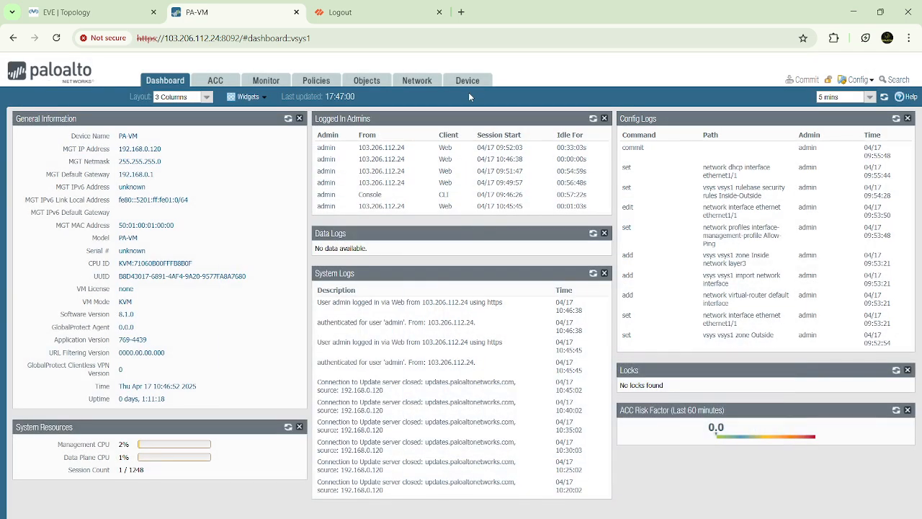
# Step: Add a loopback interface numbered 1 on the second firewall and assign it to the default virtual router
pyautogui.click(475, 82)
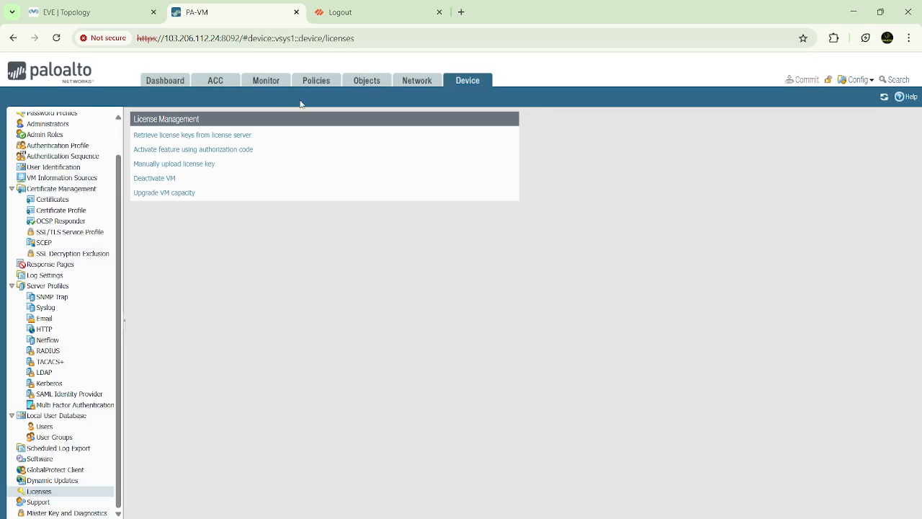
pyautogui.click(414, 90)
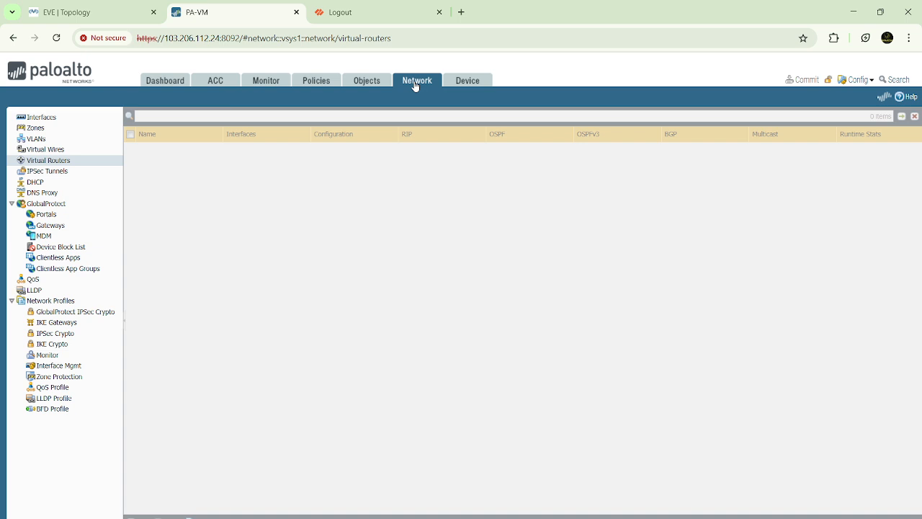
pyautogui.click(42, 117)
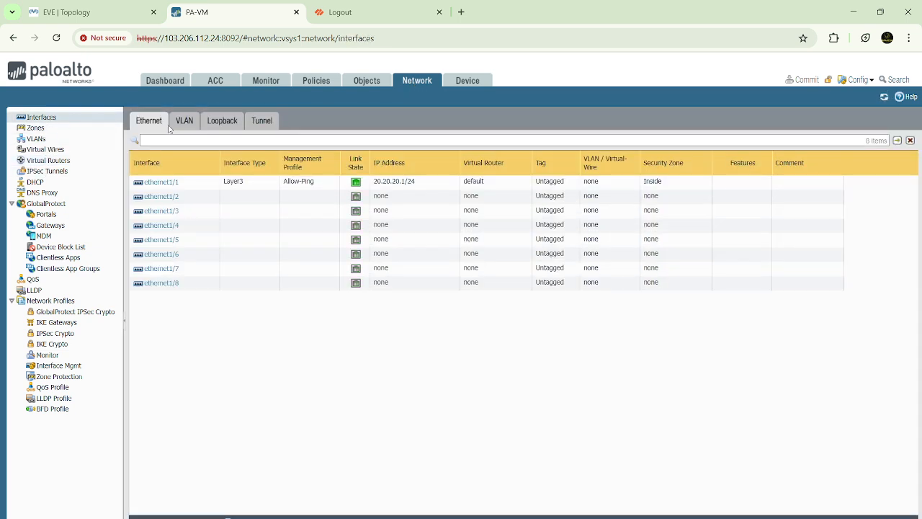
pyautogui.click(225, 128)
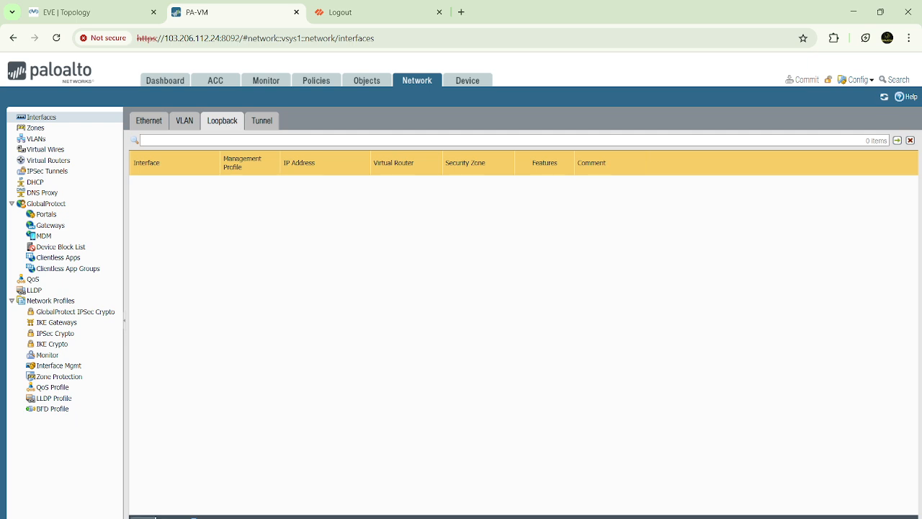
pyautogui.click(143, 517)
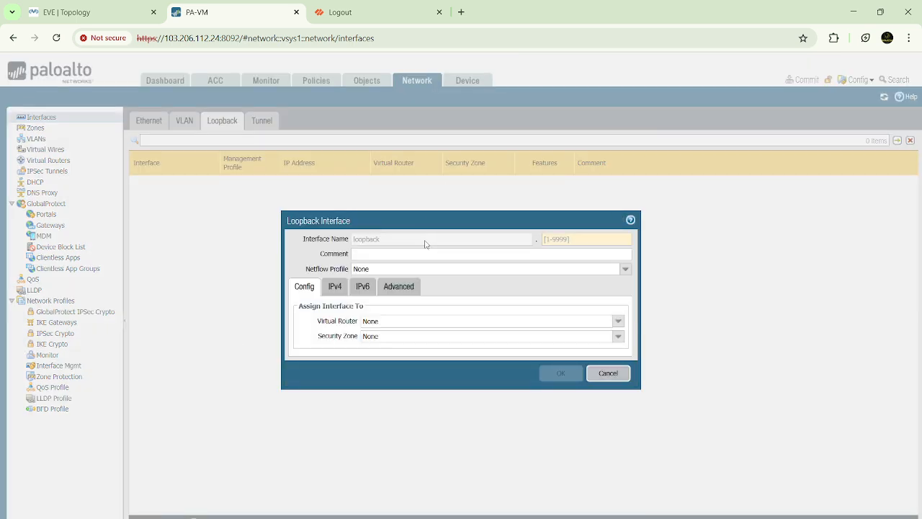
pyautogui.click(566, 238)
pyautogui.write('1')
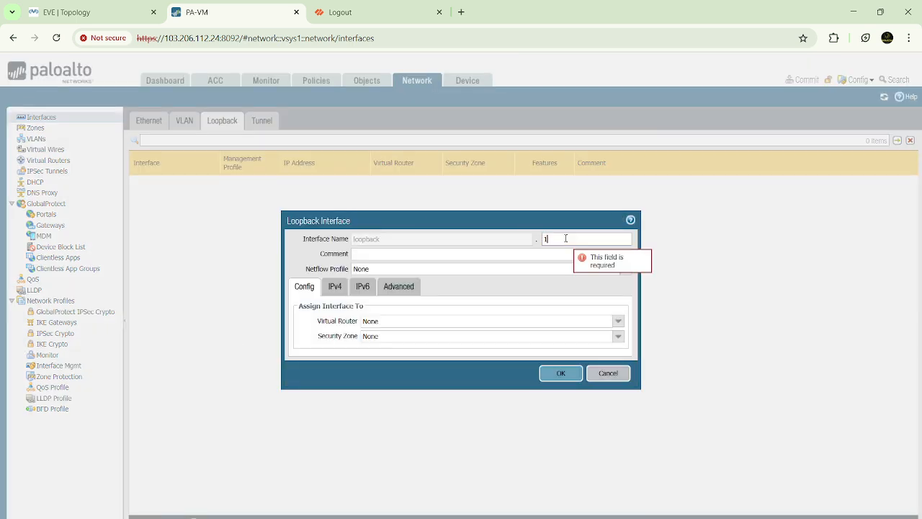
pyautogui.click(617, 323)
pyautogui.click(373, 346)
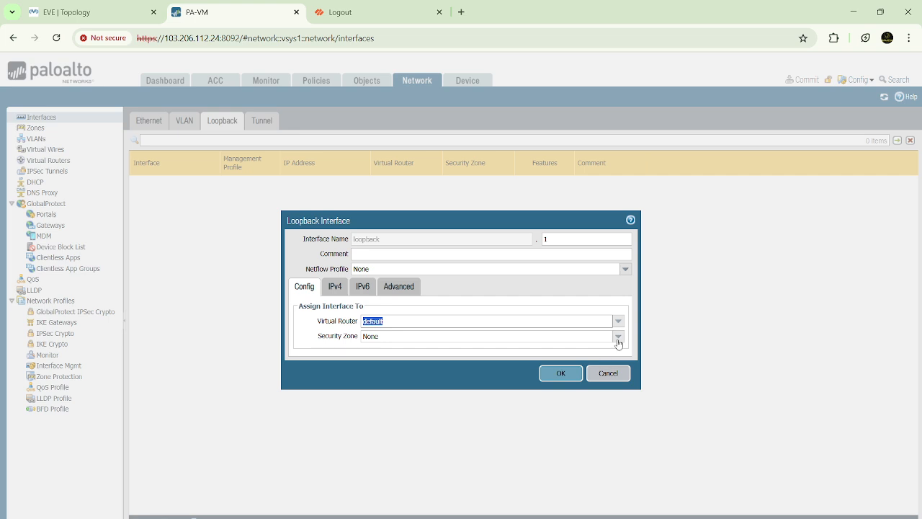
# Step: Create a new security zone named VPN for the loopback interface and save the interface
pyautogui.click(618, 341)
pyautogui.click(394, 389)
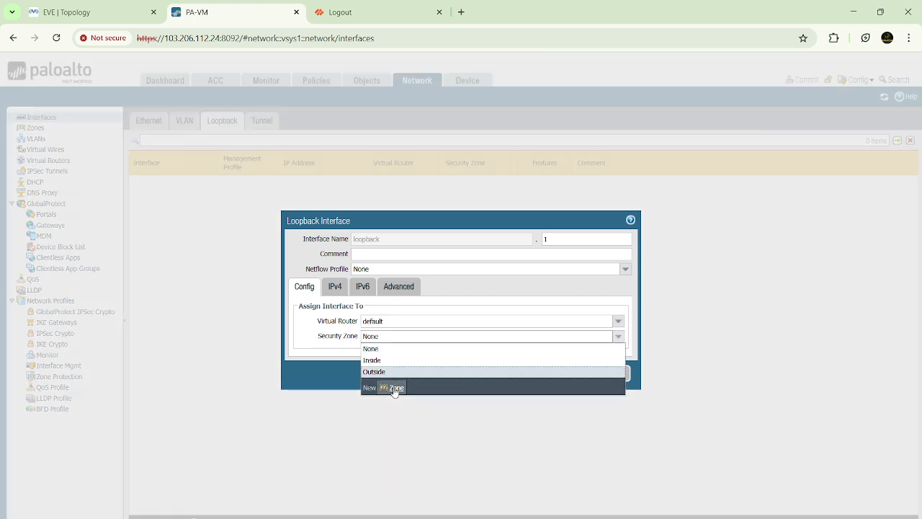
pyautogui.write('VPN')
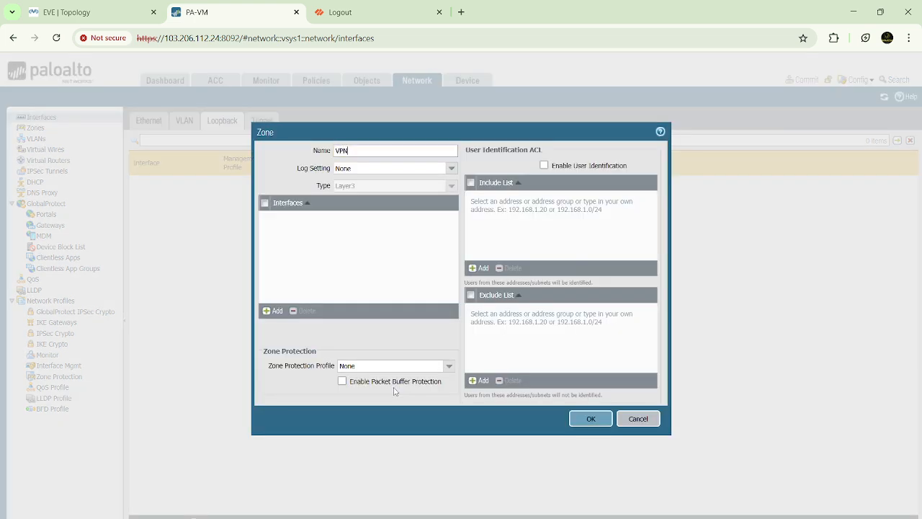
pyautogui.click(591, 418)
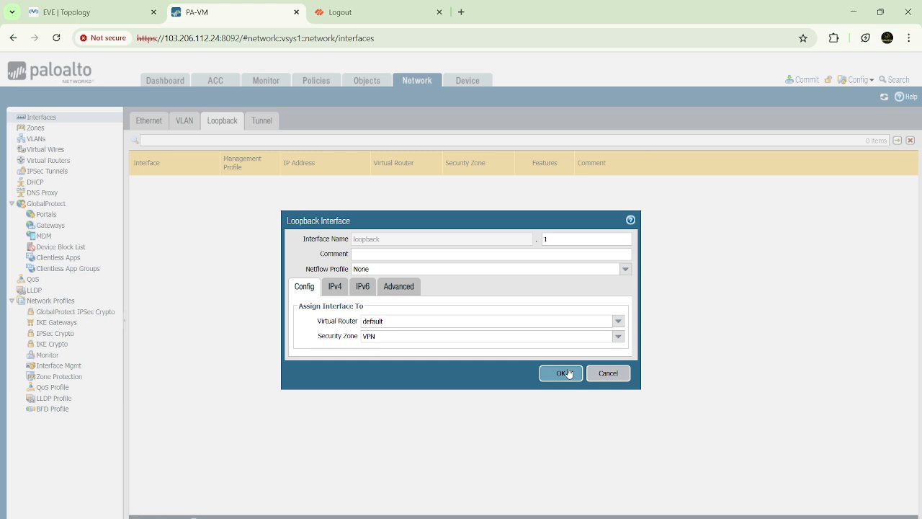
pyautogui.click(561, 373)
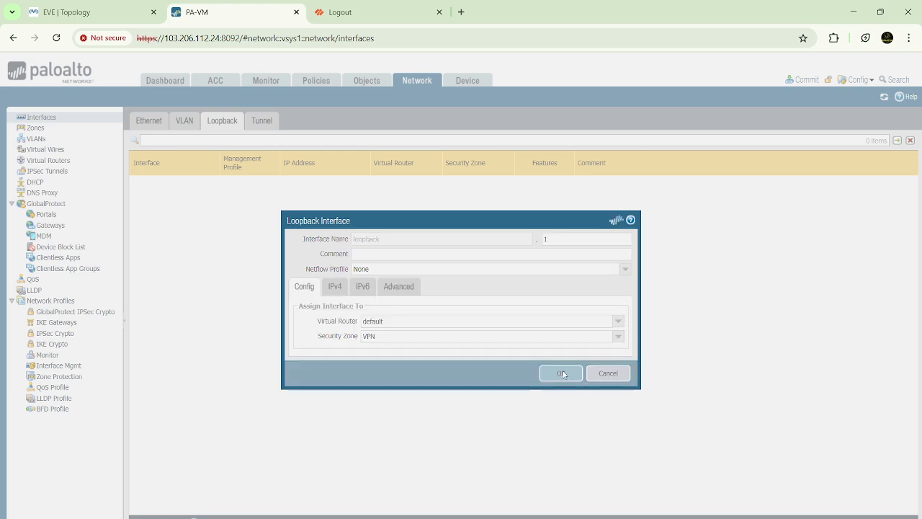
# Step: Set ethernet1/3 to interface type Layer3 with virtual router default and security zone Outside
pyautogui.click(149, 120)
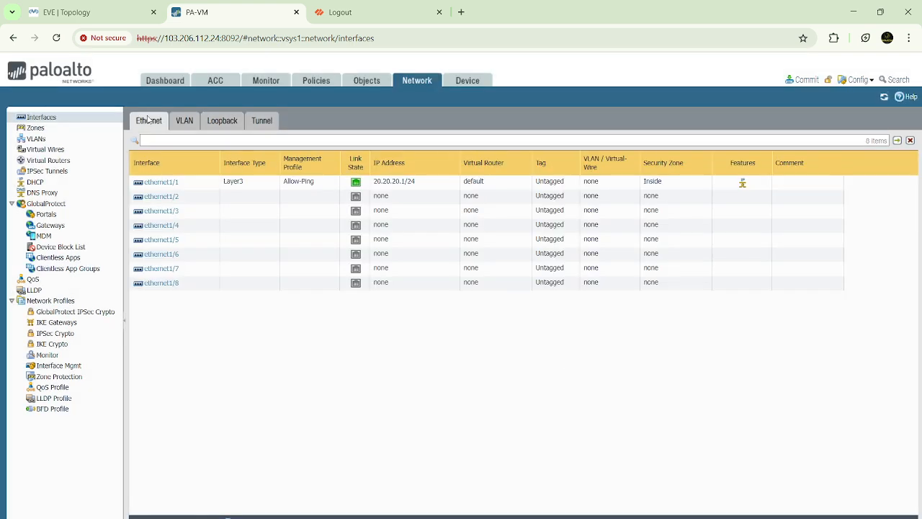
pyautogui.click(162, 213)
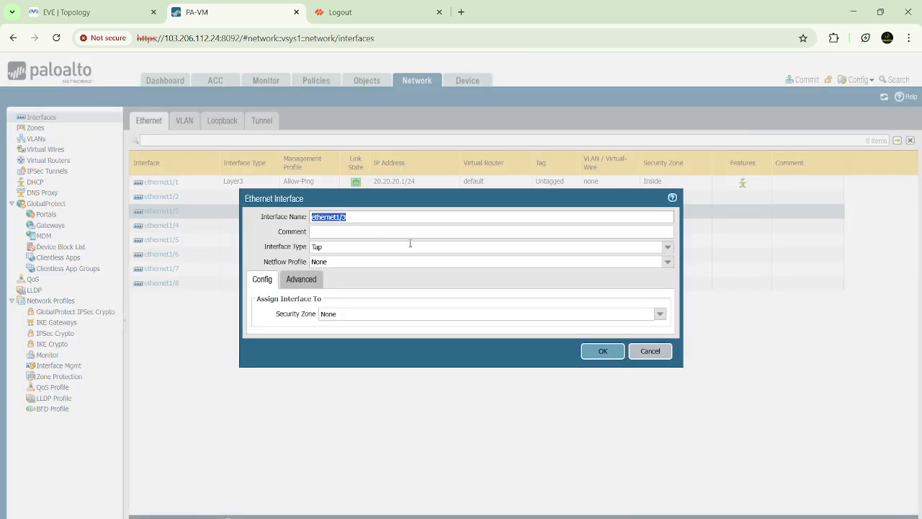
pyautogui.click(667, 248)
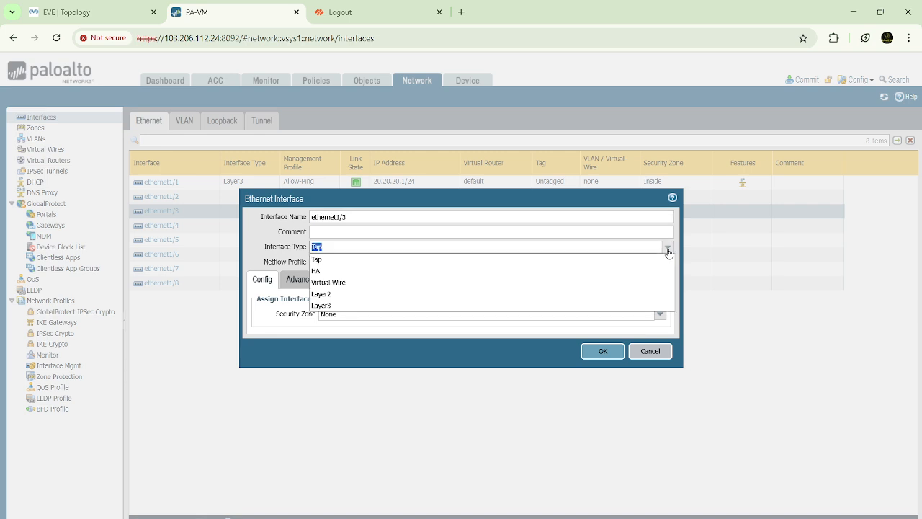
pyautogui.click(324, 305)
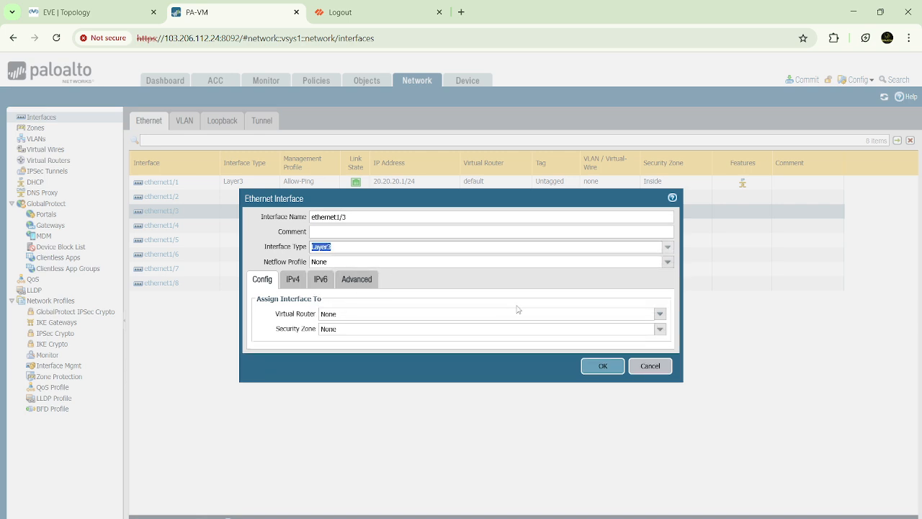
pyautogui.click(660, 313)
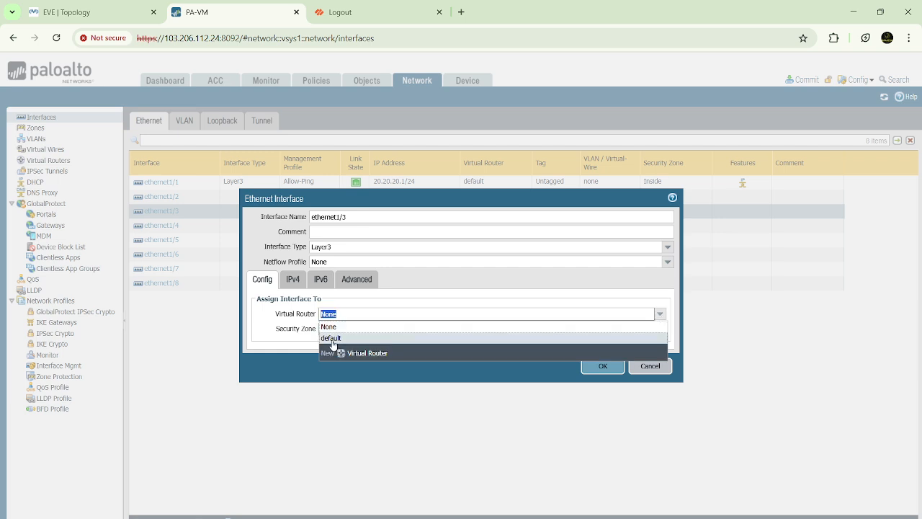
pyautogui.click(332, 338)
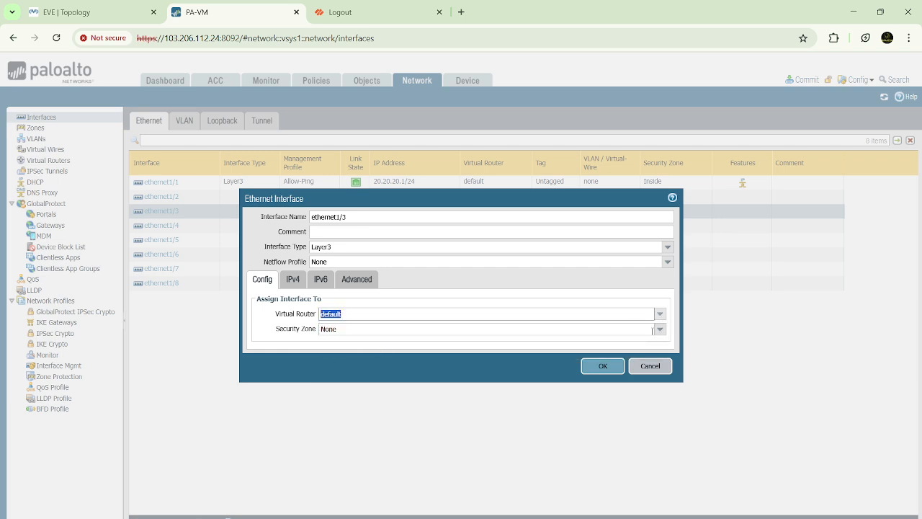
pyautogui.click(659, 329)
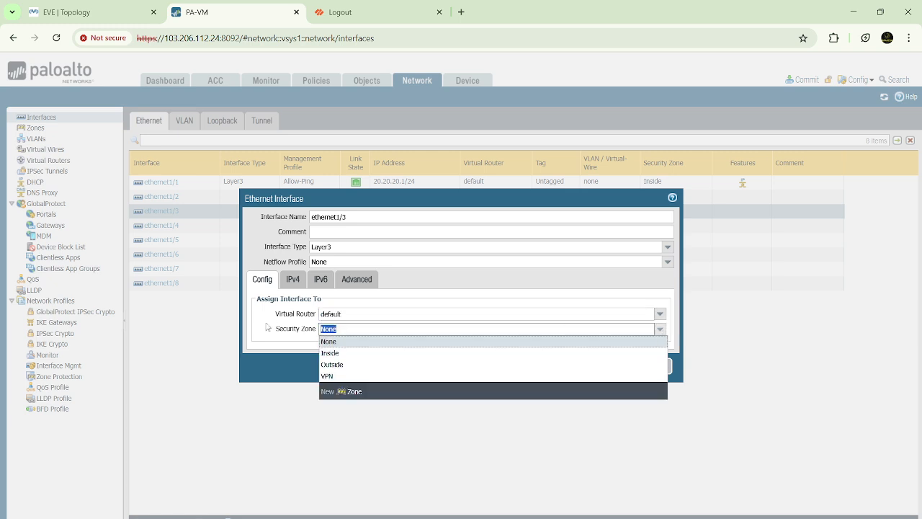
pyautogui.click(339, 365)
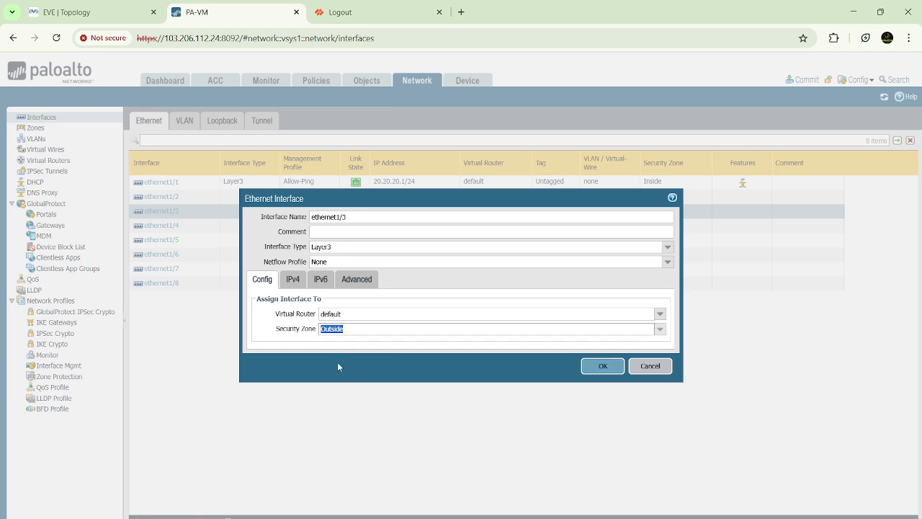
# Step: Assign the static IPv4 address 192.168.5.1/24 to ethernet1/3 and save the interface
pyautogui.click(292, 286)
pyautogui.click(268, 395)
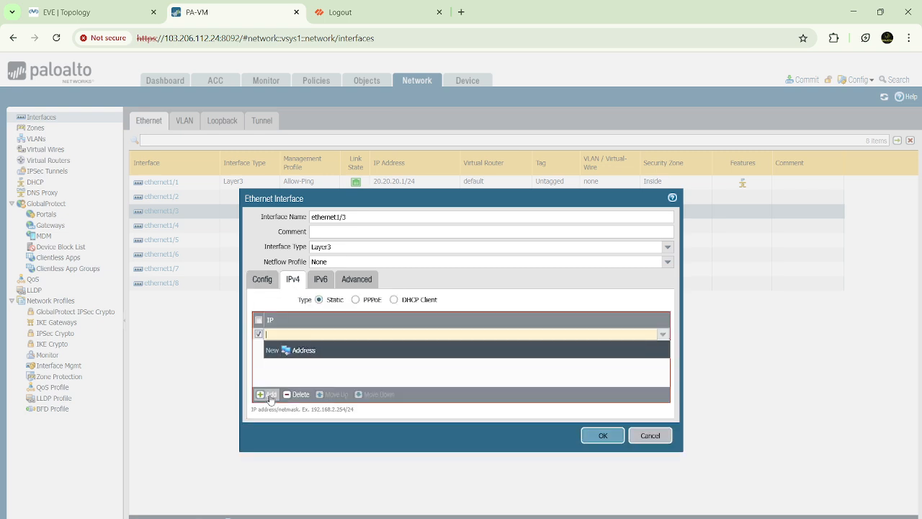
pyautogui.click(77, 11)
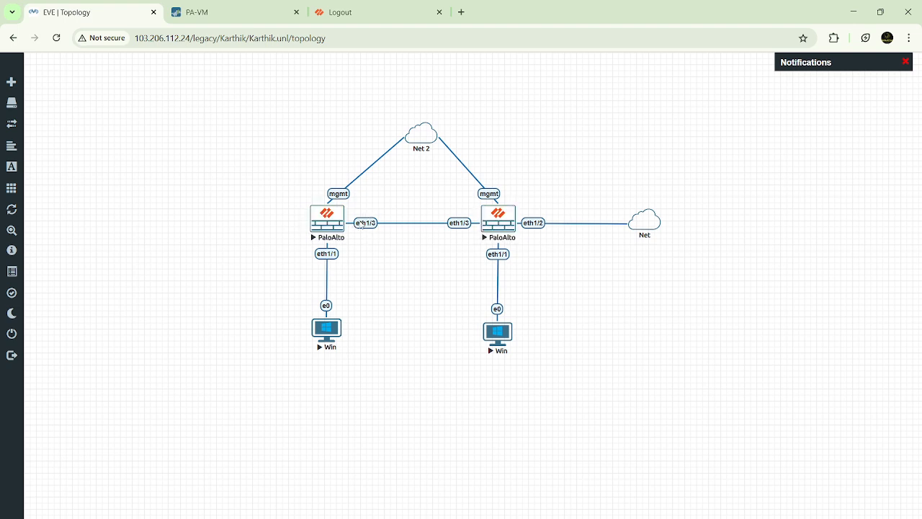
pyautogui.click(240, 12)
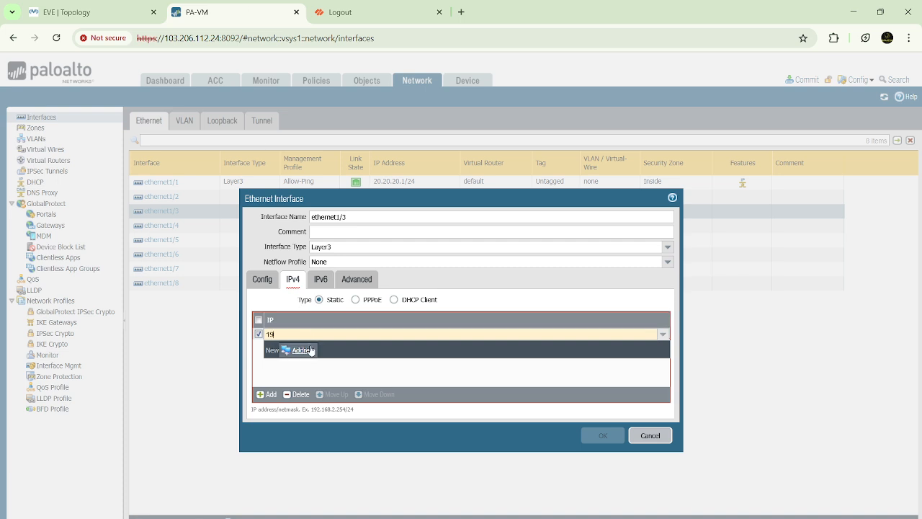
pyautogui.write('8')
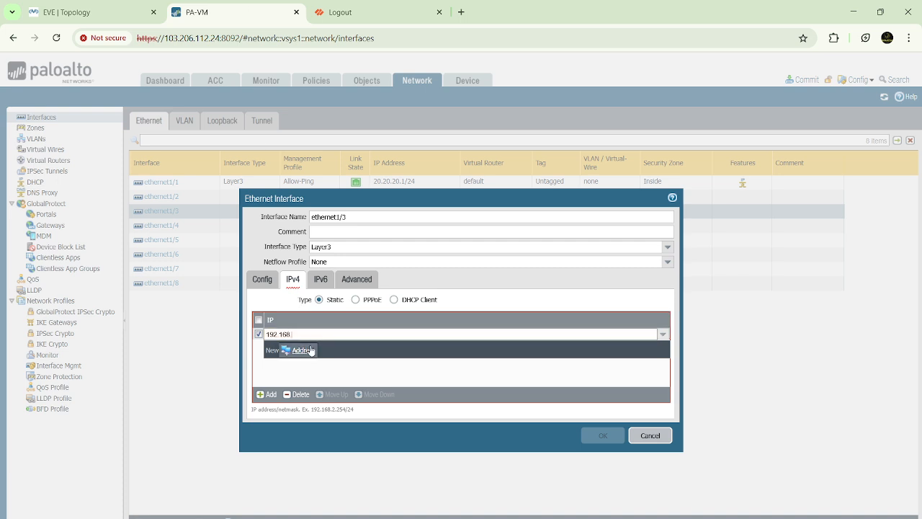
pyautogui.write('.5.1/24')
pyautogui.click(343, 375)
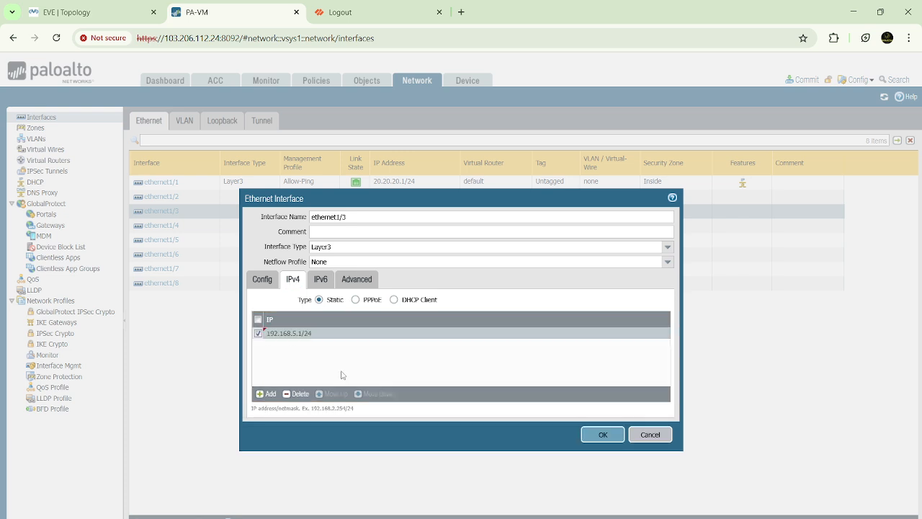
pyautogui.click(320, 279)
pyautogui.click(355, 280)
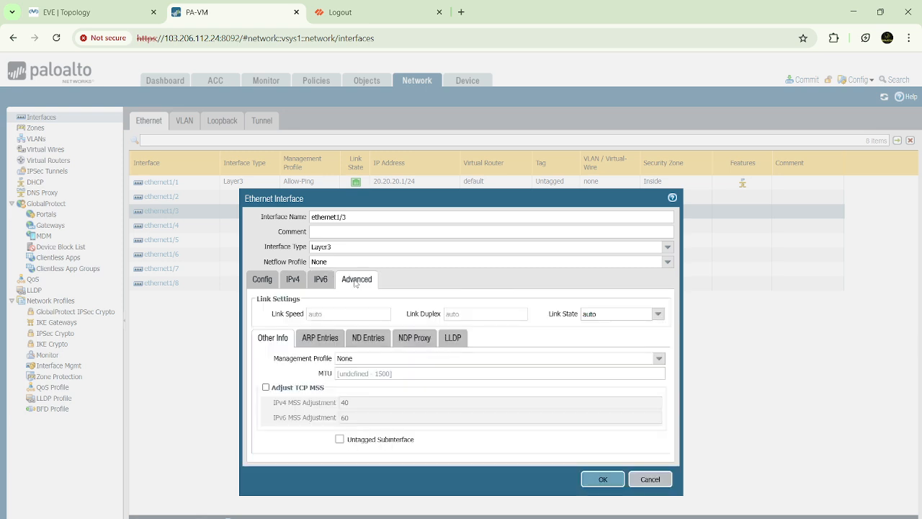
pyautogui.click(292, 281)
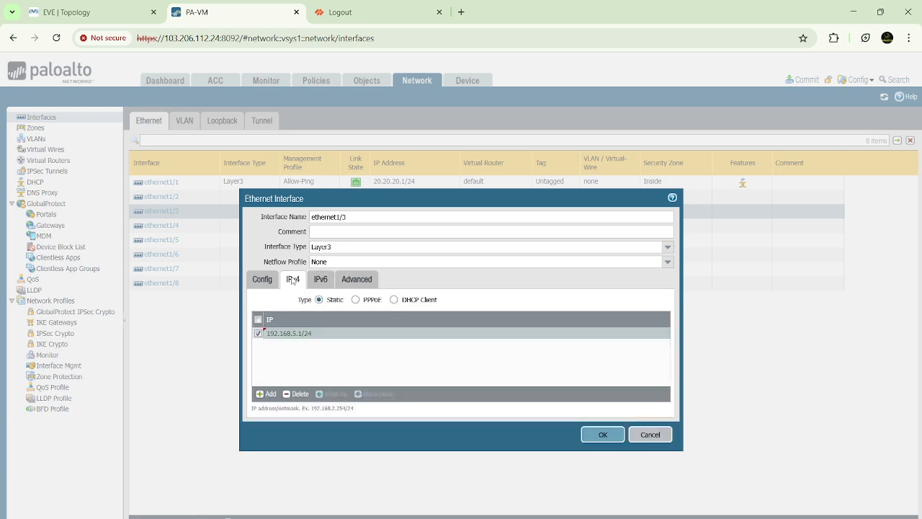
pyautogui.click(610, 434)
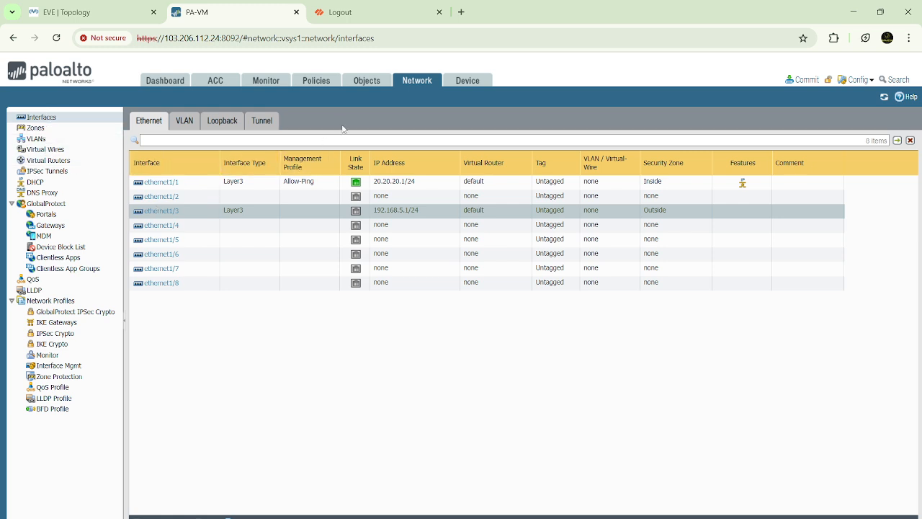
# Step: Start a new IKE Crypto profile on the second firewall and name it IKE-Phase-1-Parameters
pyautogui.click(49, 345)
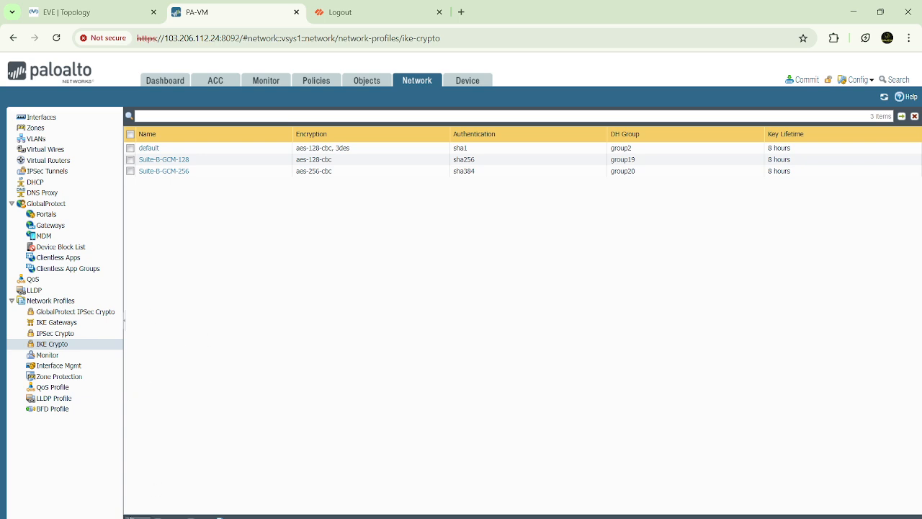
pyautogui.click(133, 516)
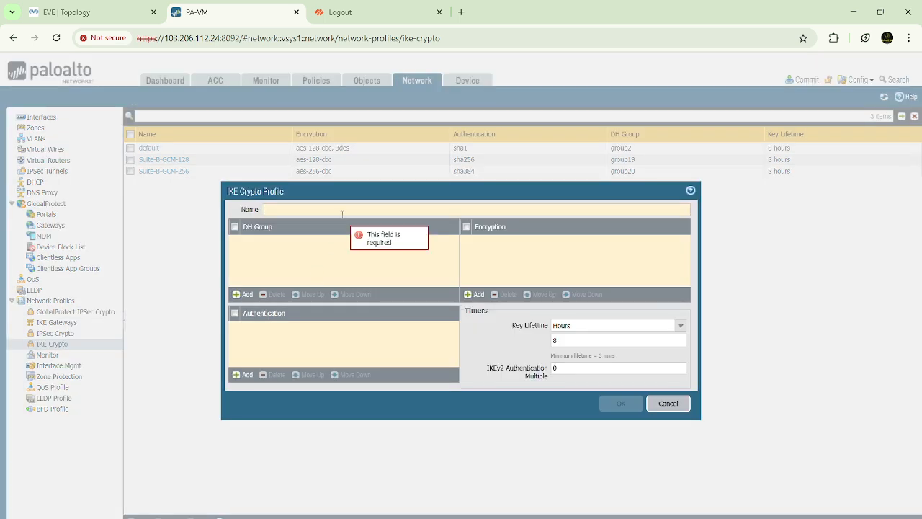
pyautogui.write('IKE-P')
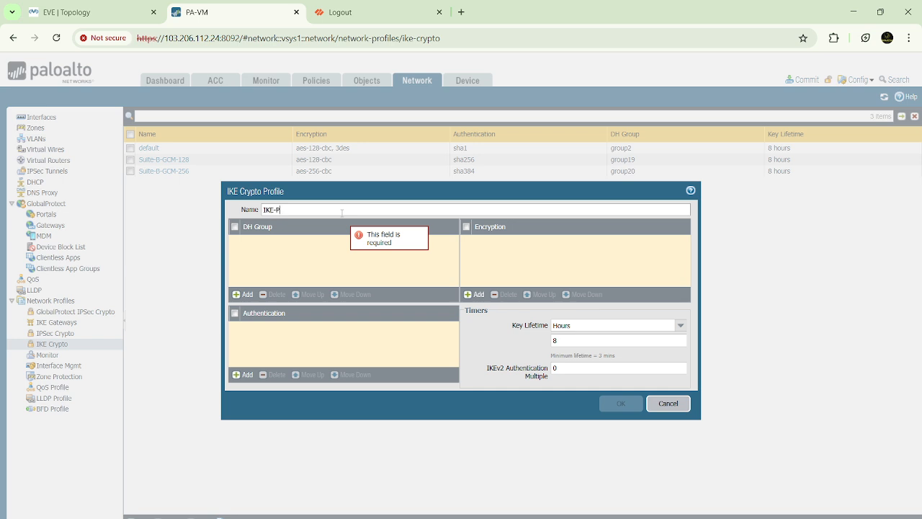
pyautogui.write('hase-1')
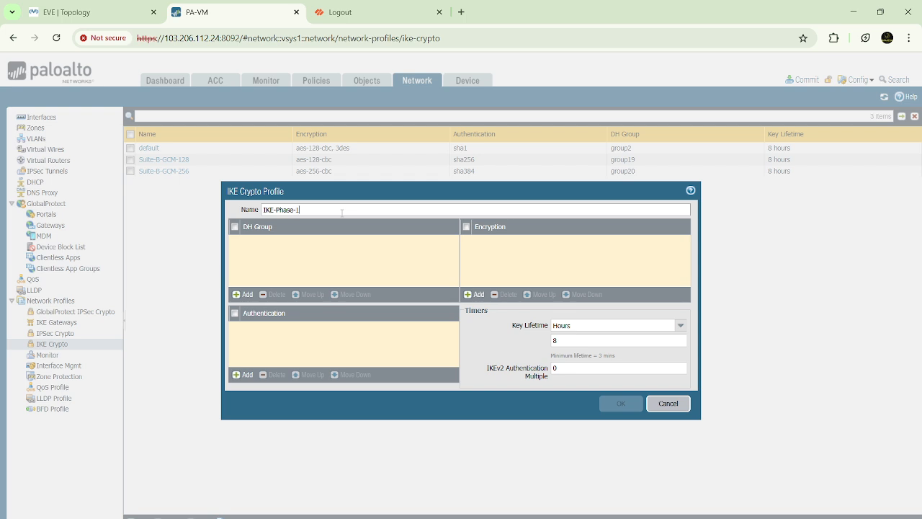
pyautogui.write('-Parameters')
# Step: Give the IKE Crypto profile DH group group20, authentication md5 and encryption des, and save it
pyautogui.click(245, 294)
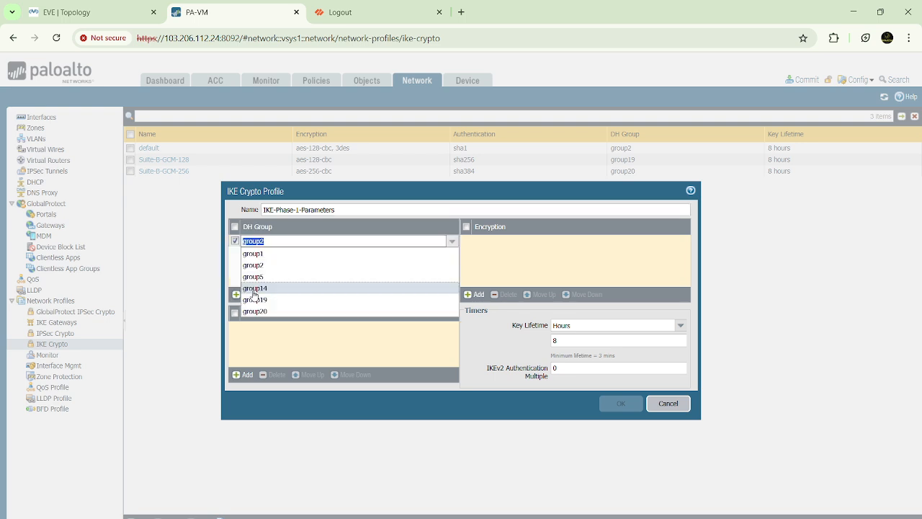
pyautogui.click(259, 311)
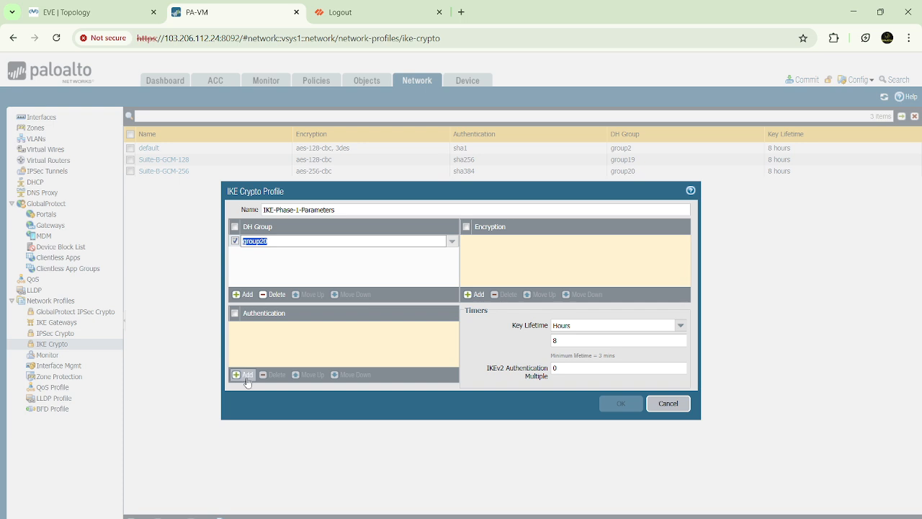
pyautogui.click(242, 375)
pyautogui.click(252, 341)
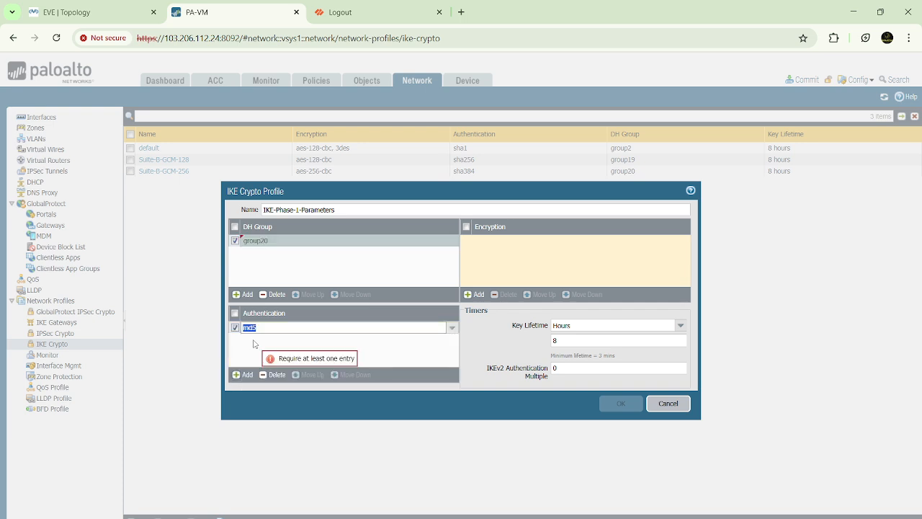
pyautogui.click(475, 295)
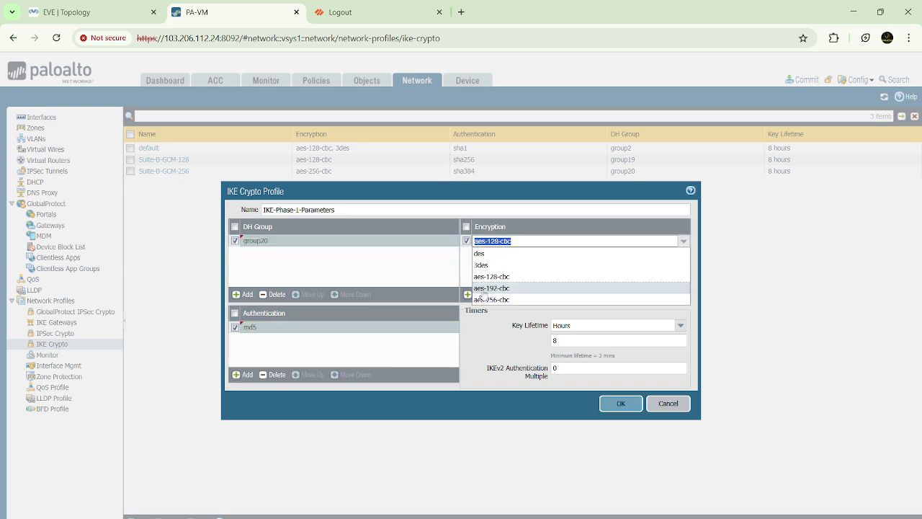
pyautogui.click(484, 254)
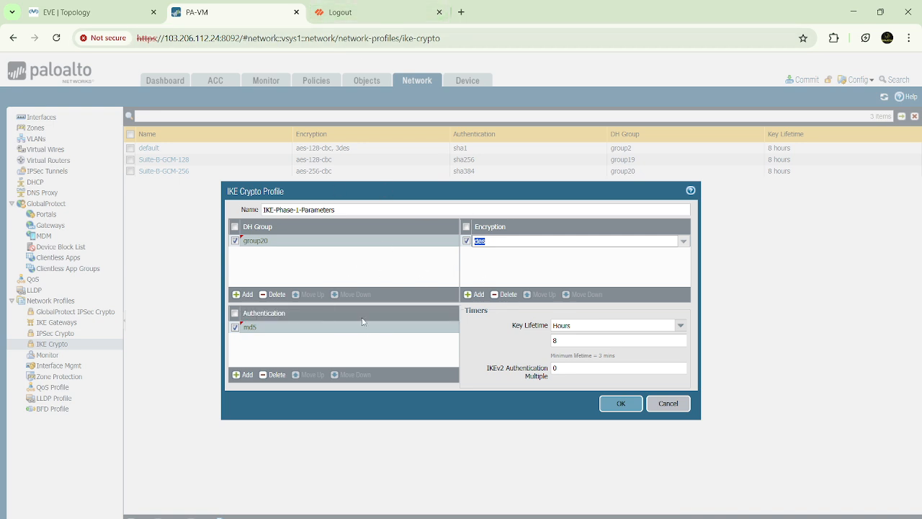
pyautogui.click(629, 408)
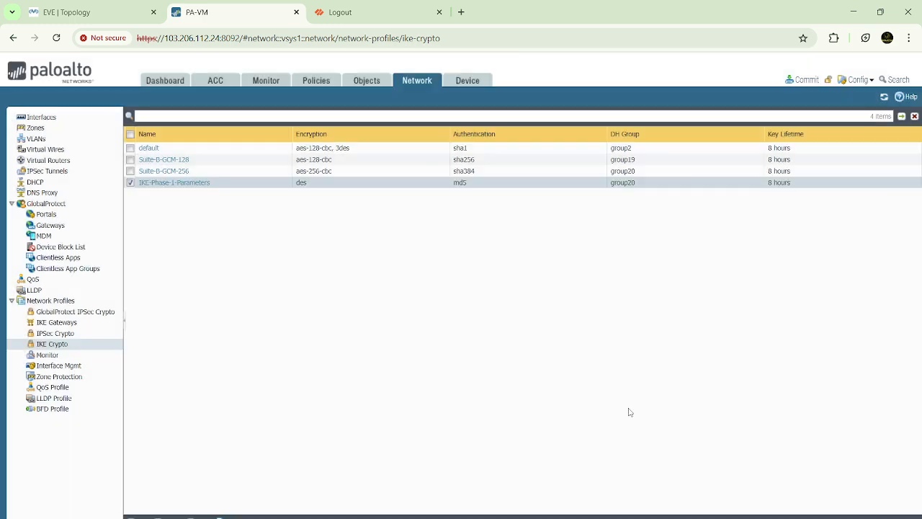
# Step: Start a new IPSec Crypto profile and name it IKE-Phase2-Parameters
pyautogui.click(64, 333)
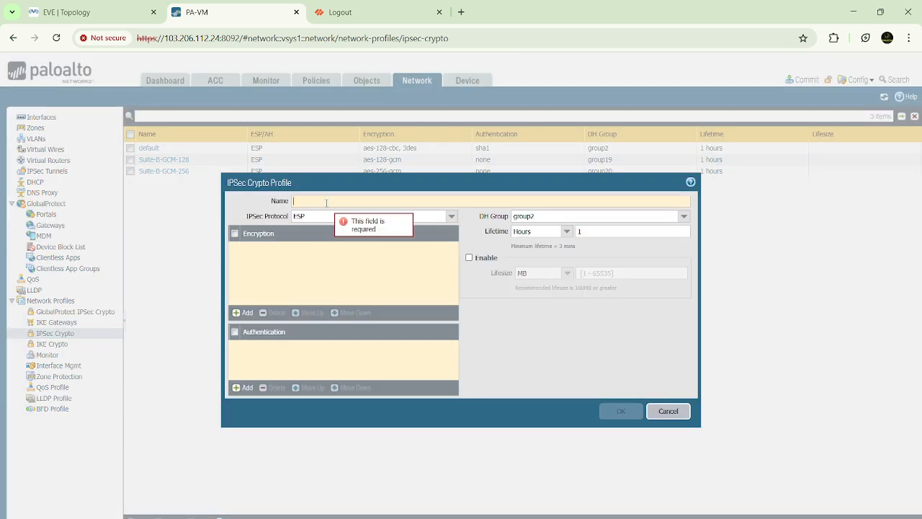
pyautogui.click(326, 202)
pyautogui.write('IKE-P')
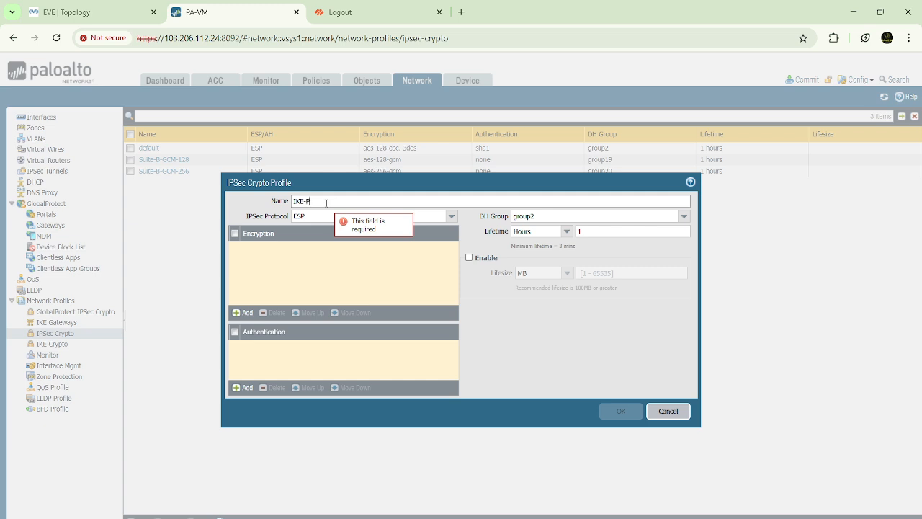
pyautogui.write('hase2-Parameters')
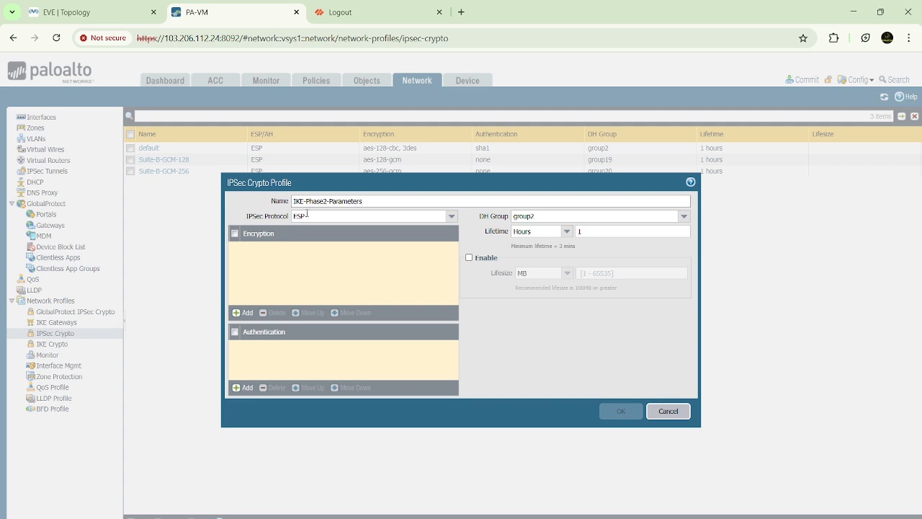
# Step: Set the IPSec Crypto profile to encryption des, authentication md5 and DH group group20 with the ESP protocol, and save it
pyautogui.click(242, 311)
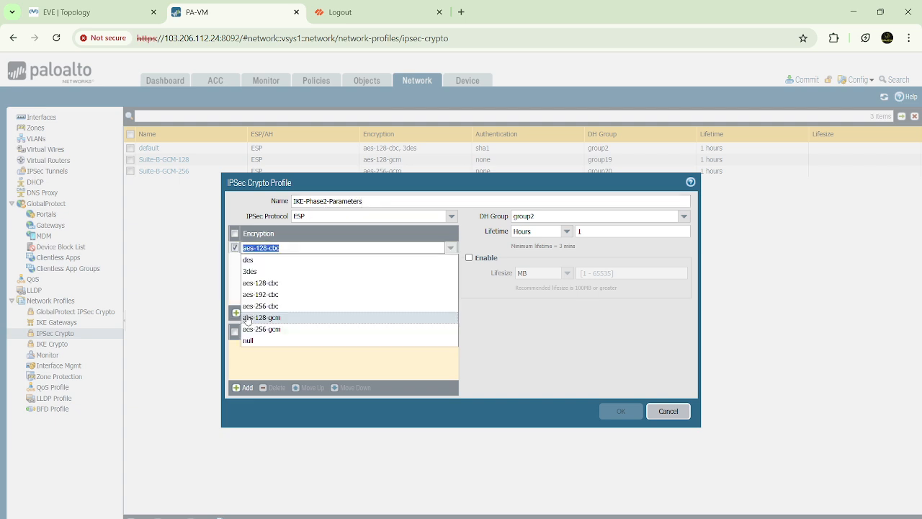
pyautogui.click(263, 260)
pyautogui.click(242, 388)
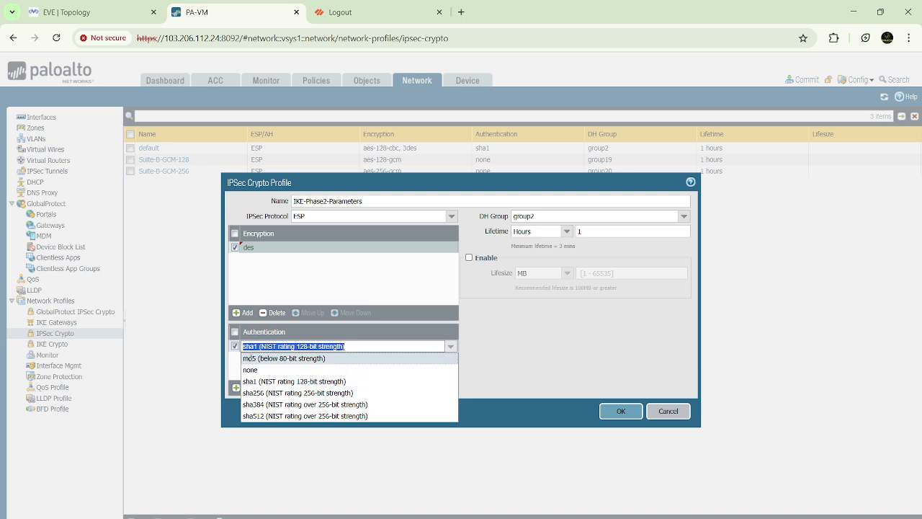
pyautogui.click(252, 360)
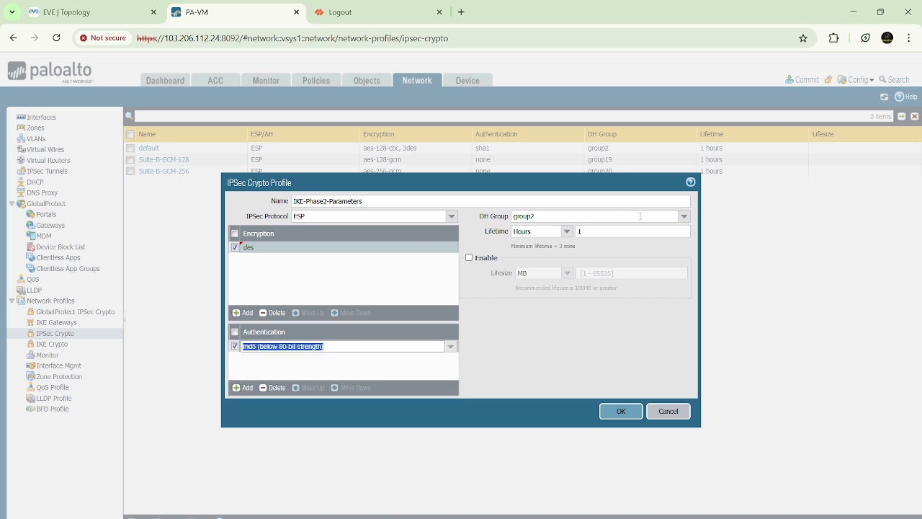
pyautogui.click(684, 216)
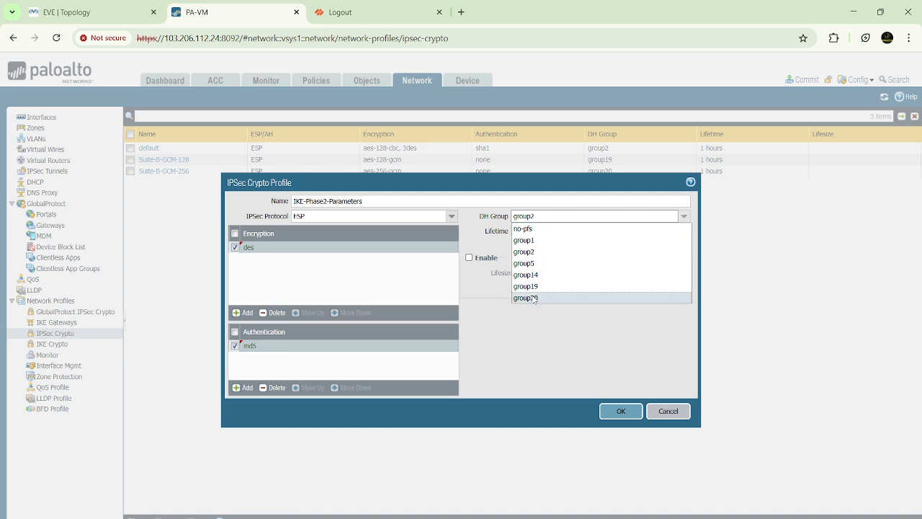
pyautogui.click(526, 297)
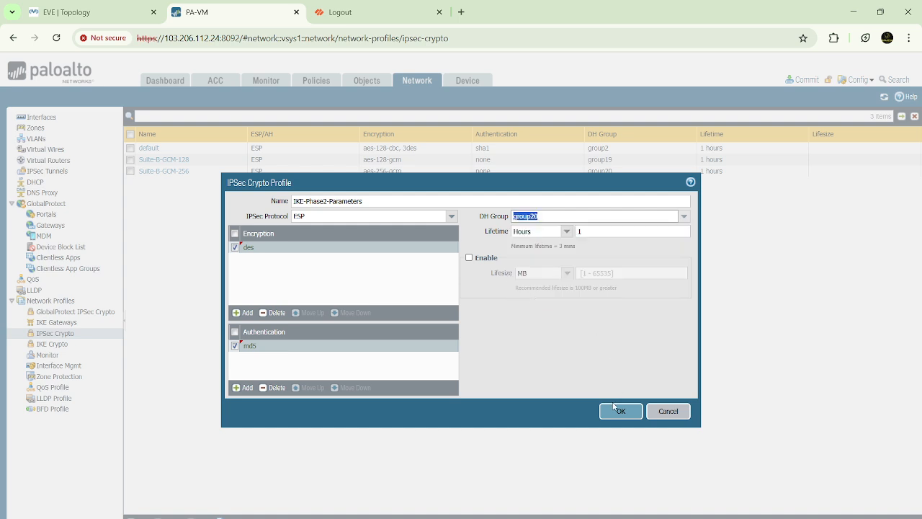
pyautogui.click(320, 216)
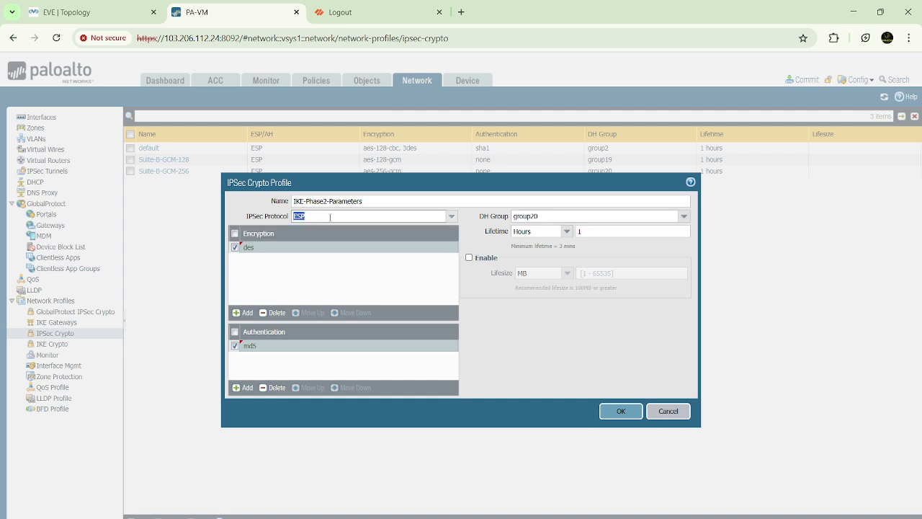
pyautogui.click(621, 411)
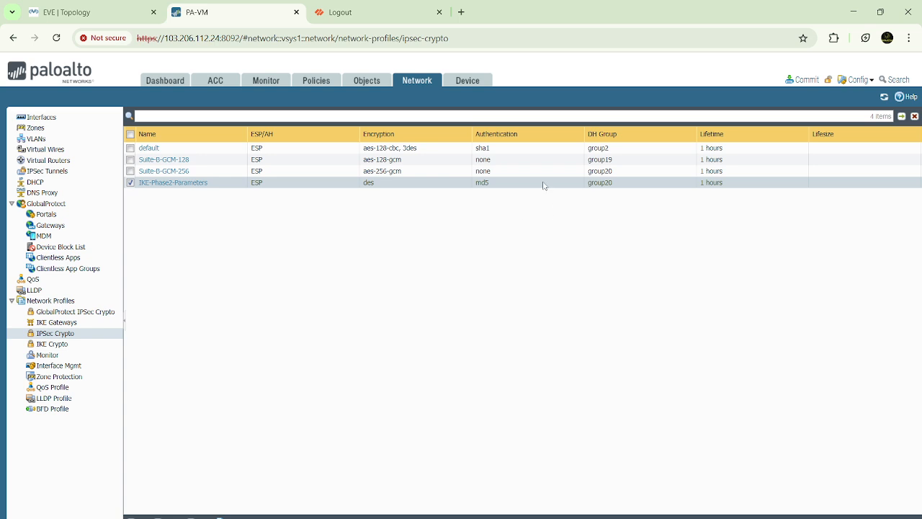
# Step: Start a new IKE gateway named IKE-Phase1-Tunnel, keeping the version at IKEv1 only mode
pyautogui.click(65, 324)
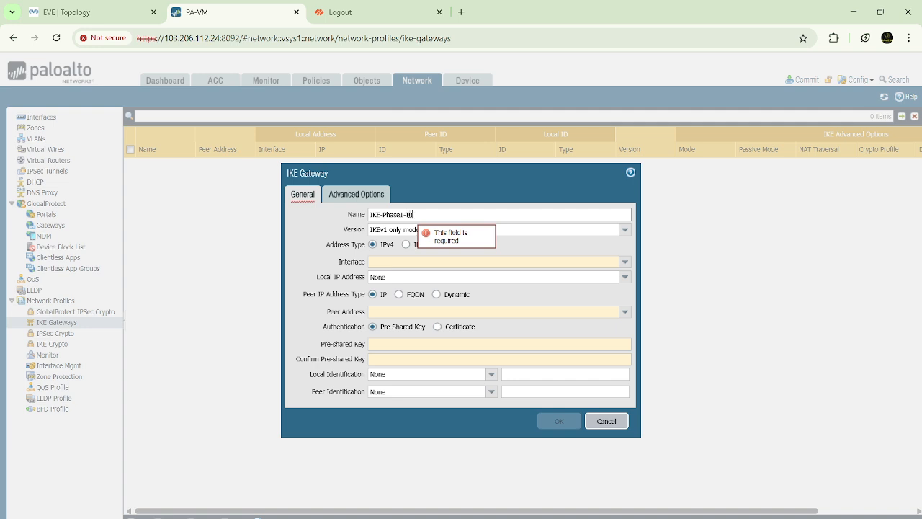
pyautogui.write('el')
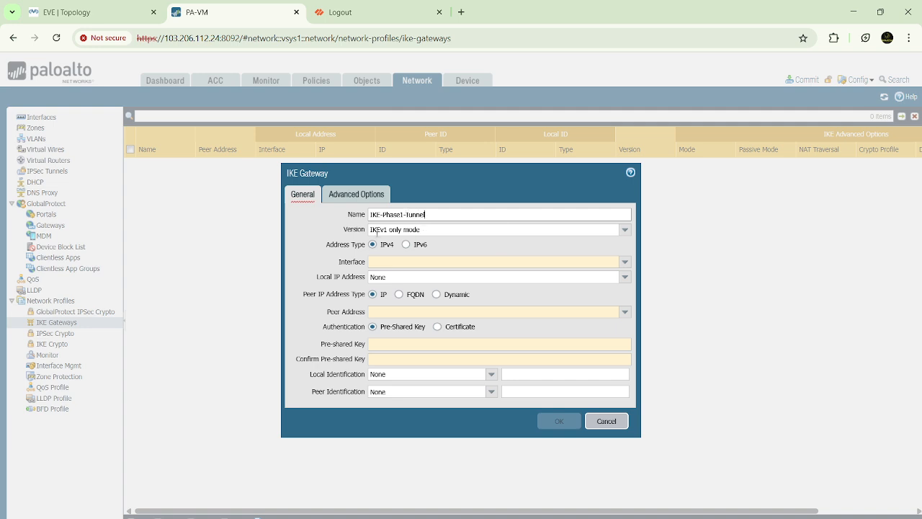
pyautogui.click(379, 230)
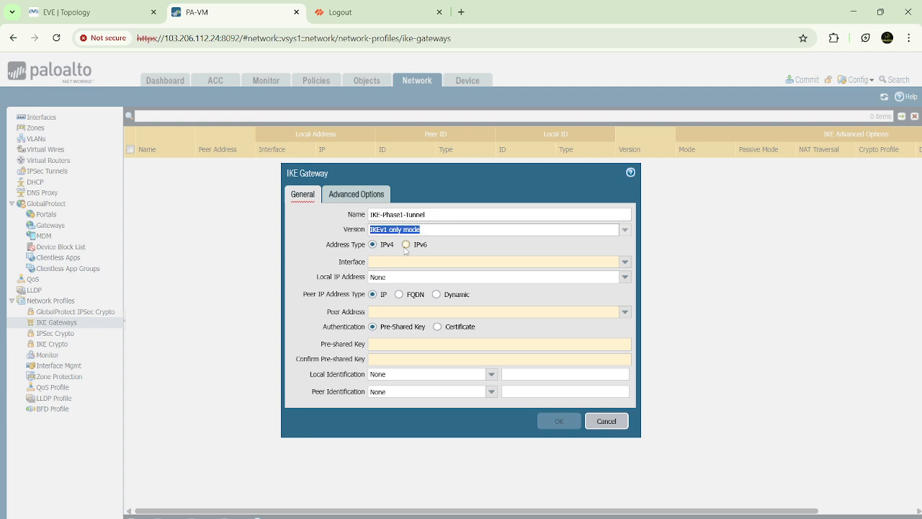
# Step: Set the IKE gateway's interface to ethernet1/3 and its local IP address to 192.168.5.1/24
pyautogui.click(625, 262)
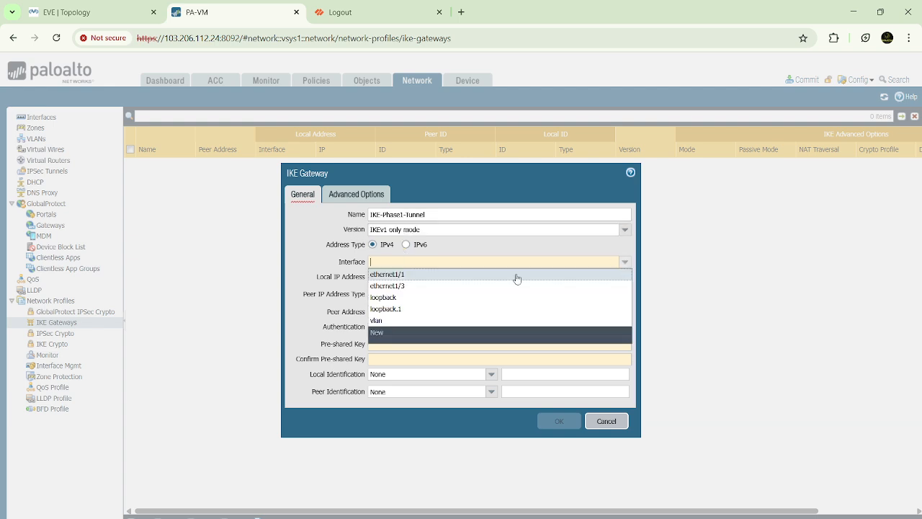
pyautogui.click(400, 287)
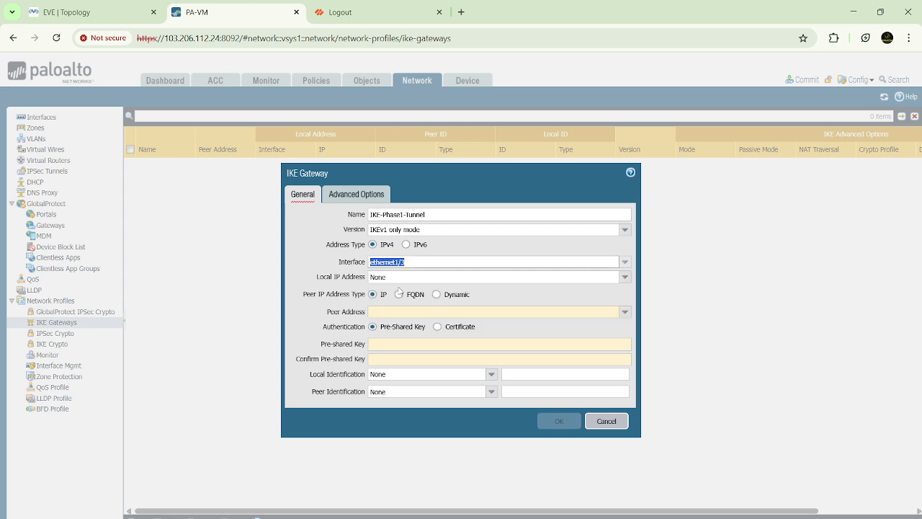
pyautogui.click(625, 278)
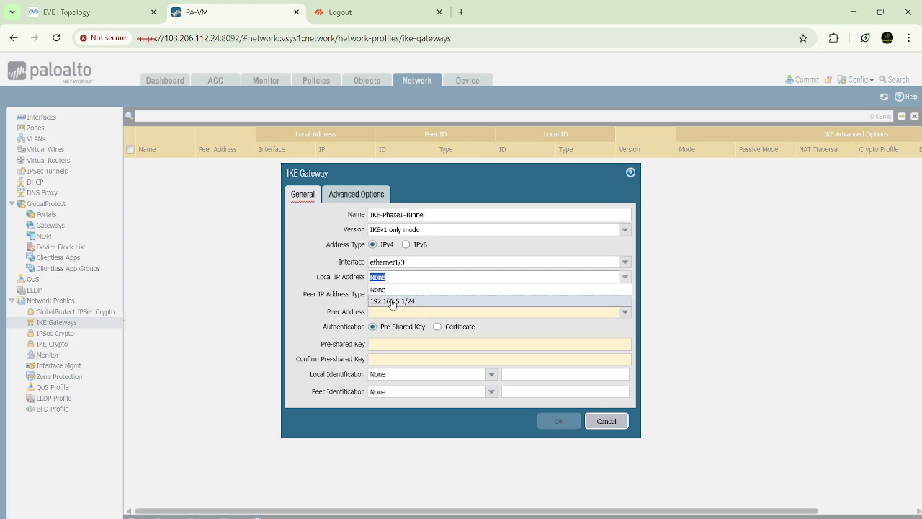
pyautogui.click(401, 307)
pyautogui.click(406, 312)
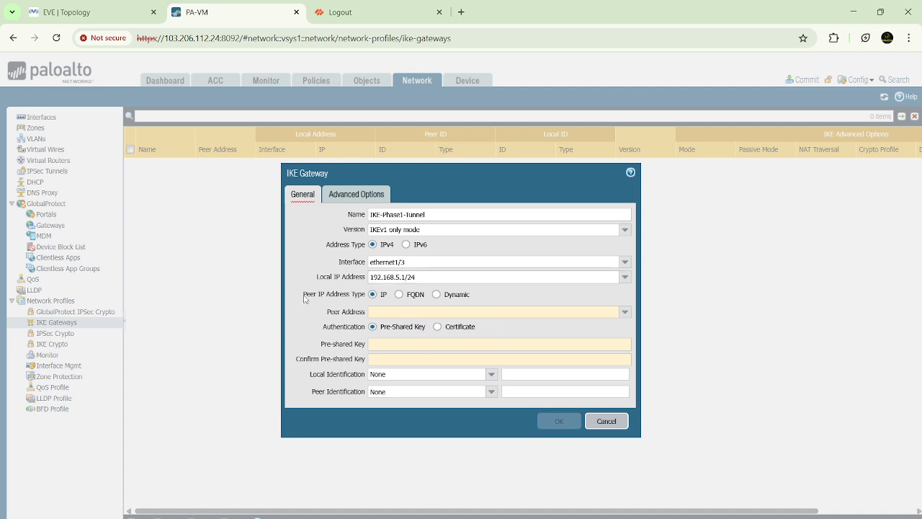
# Step: Keep the IKE gateway's peer IP address type at IP and set the peer address to 192.168.5.2
pyautogui.moveTo(303, 299); pyautogui.dragTo(366, 297)
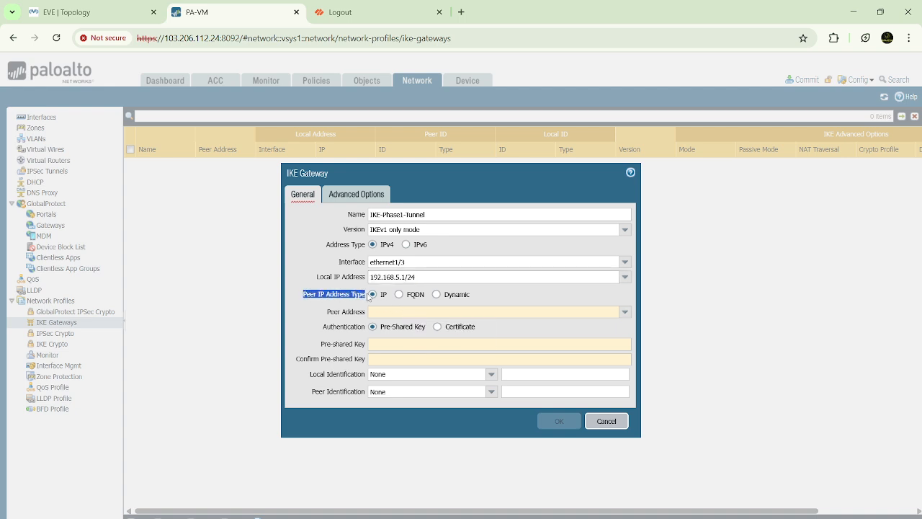
pyautogui.click(388, 300)
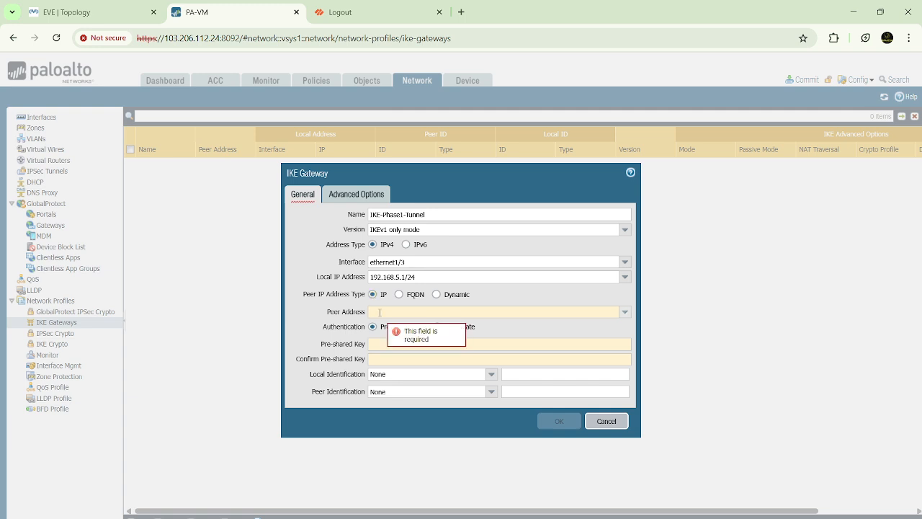
pyautogui.write('192.1')
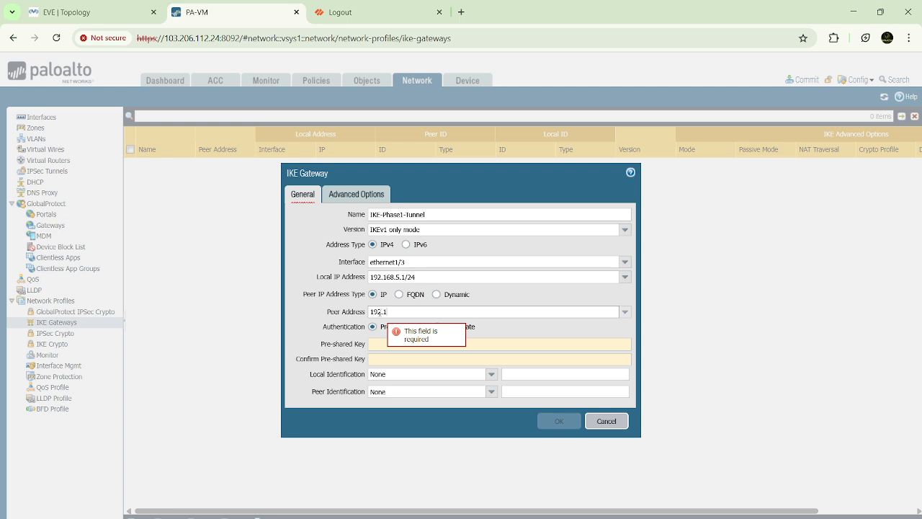
pyautogui.write('68.5.2')
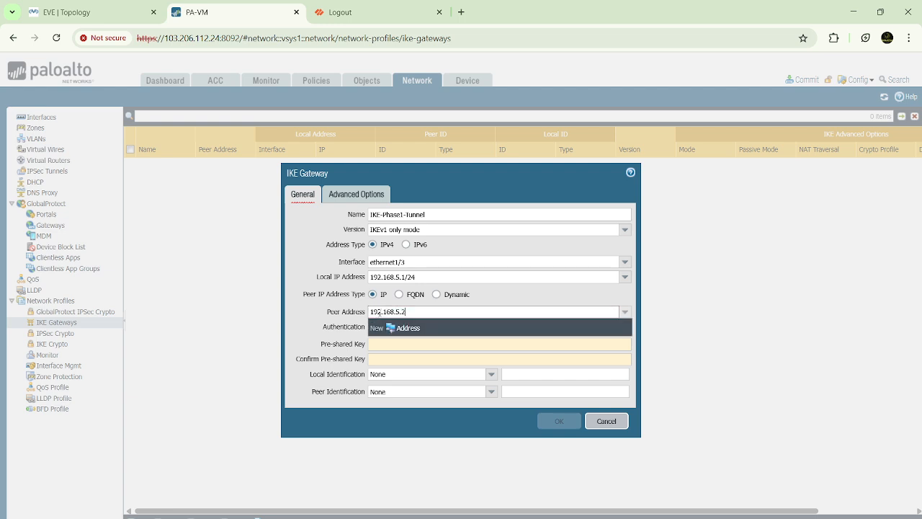
pyautogui.click(312, 316)
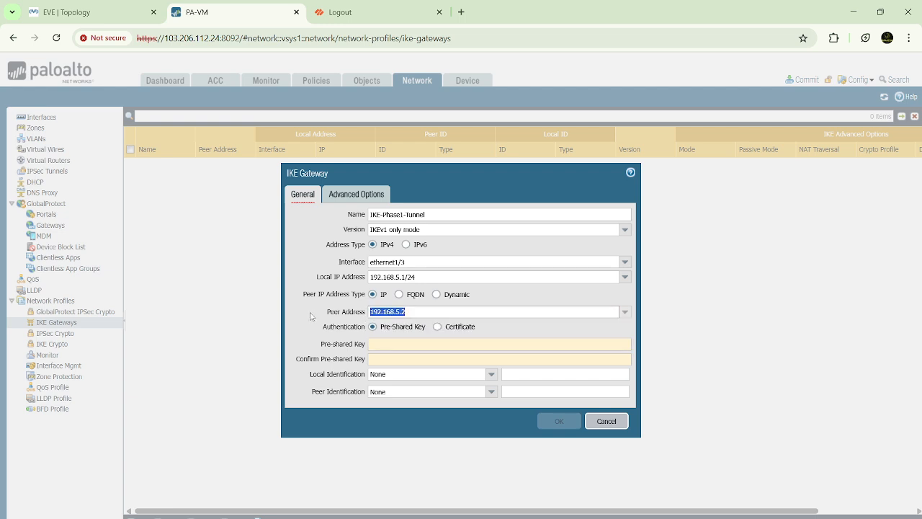
# Step: Enter the pre-shared key for the IKE gateway and repeat it in the confirmation field
pyautogui.click(393, 344)
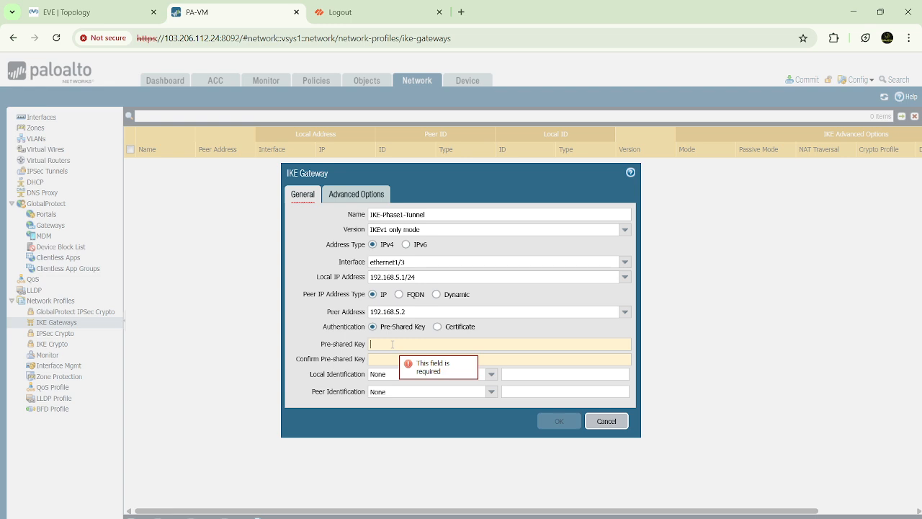
pyautogui.write('123456')
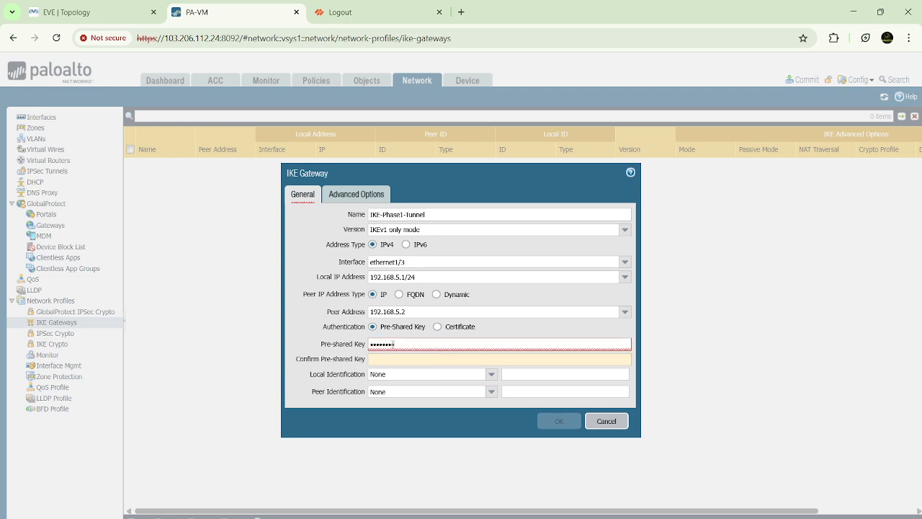
pyautogui.click(393, 360)
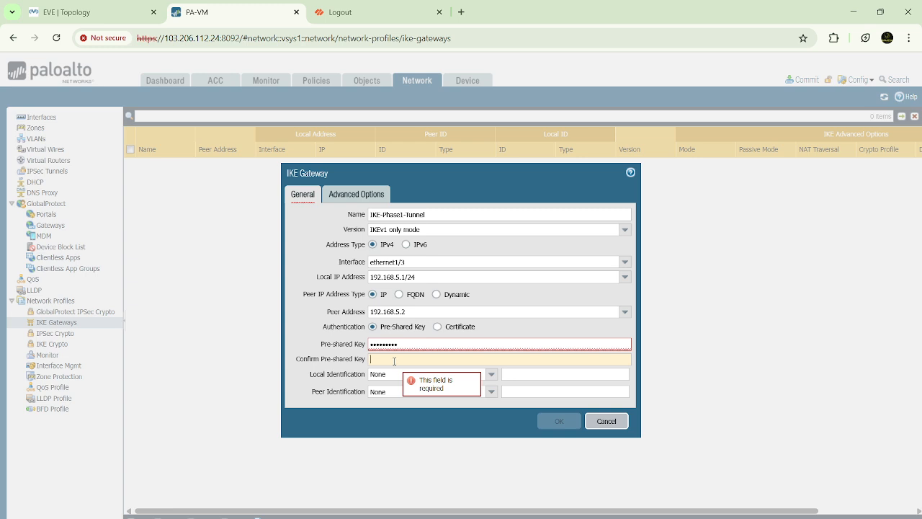
pyautogui.write('12345')
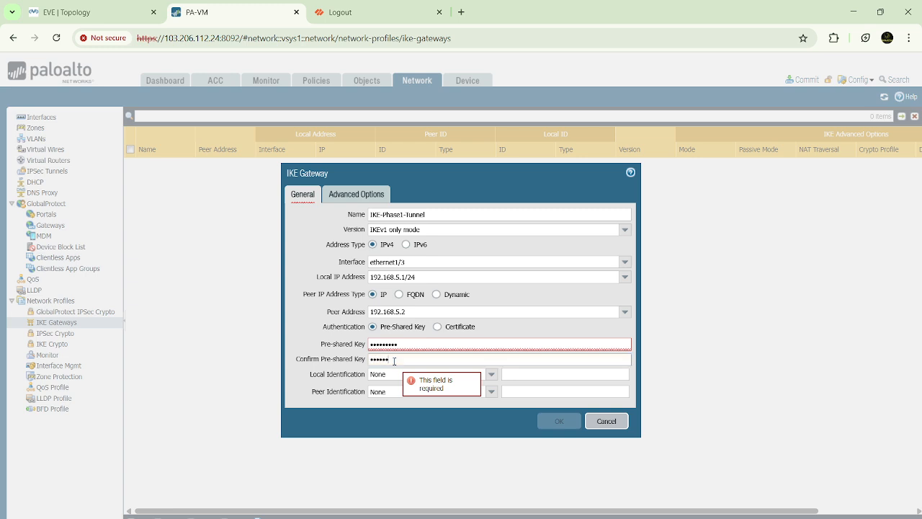
pyautogui.write('6789')
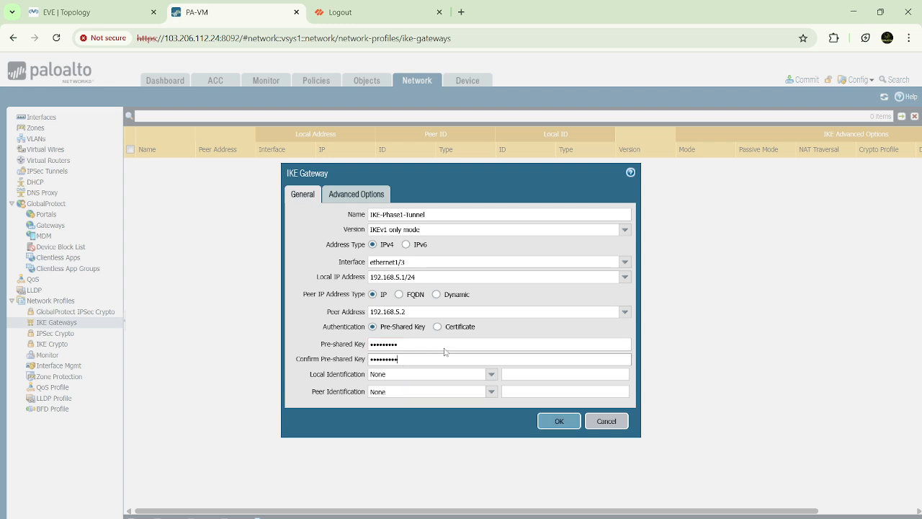
# Step: Assign the IKE-Phase-1-Parameters crypto profile to the IKE gateway, save it and dismiss the browser's password warning
pyautogui.click(358, 195)
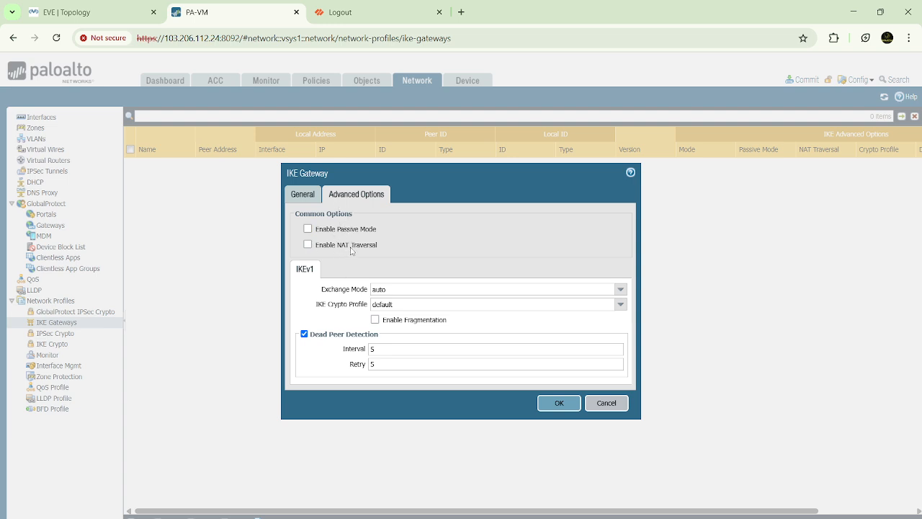
pyautogui.moveTo(319, 289); pyautogui.dragTo(620, 306)
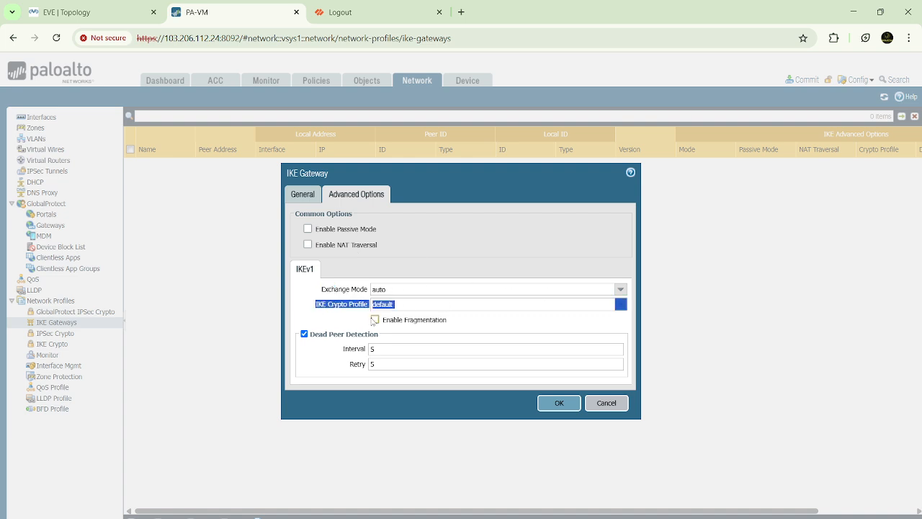
pyautogui.click(620, 306)
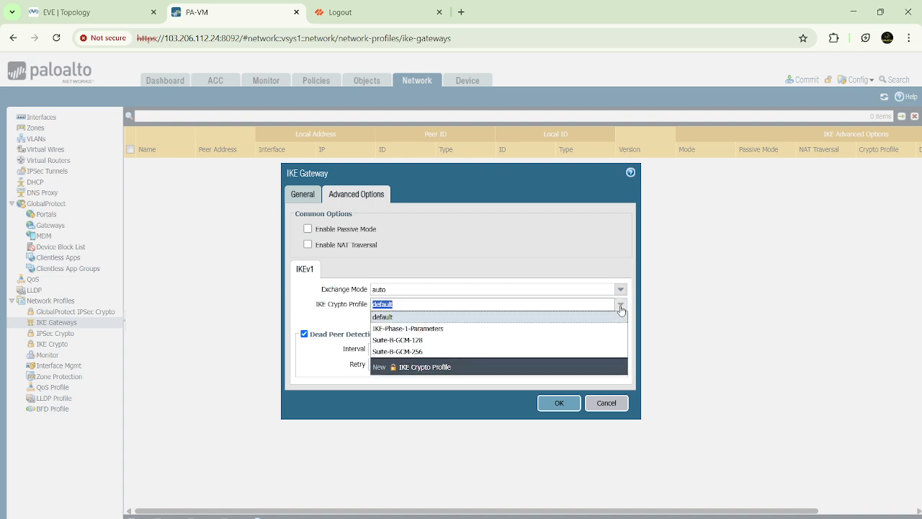
pyautogui.click(419, 328)
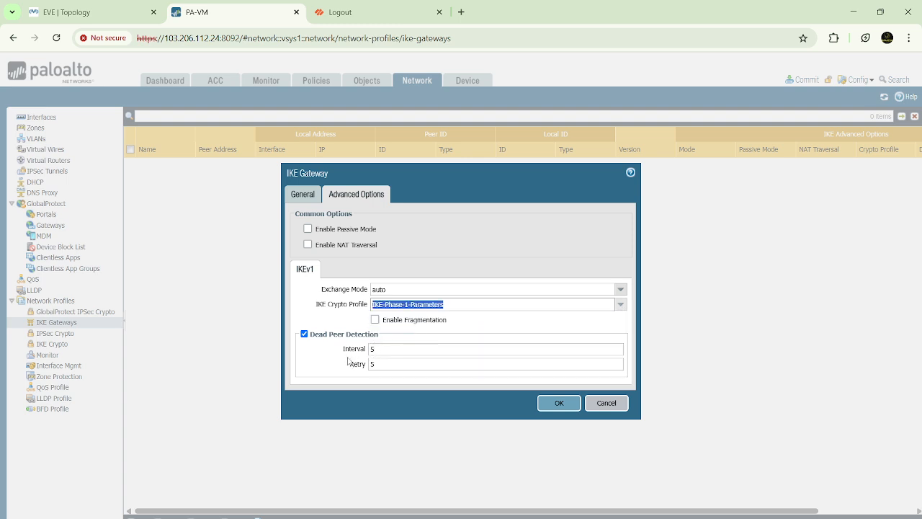
pyautogui.click(558, 403)
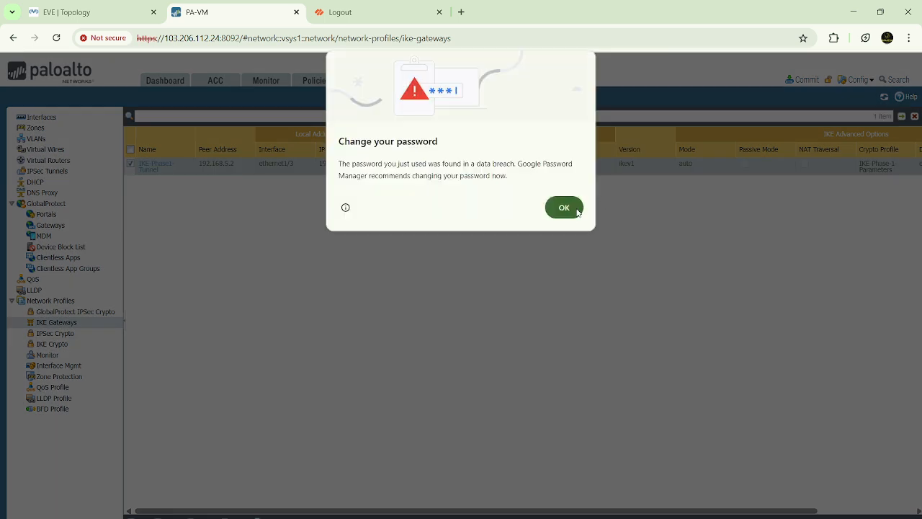
pyautogui.click(569, 210)
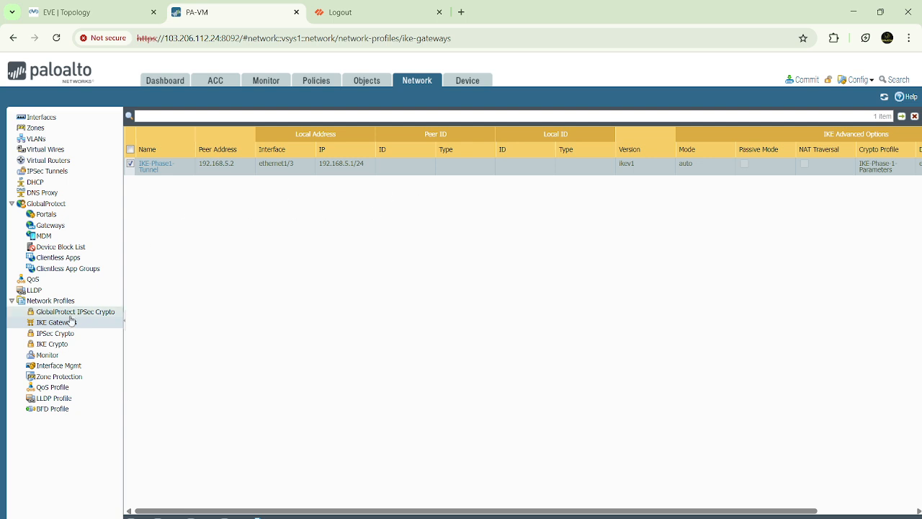
pyautogui.click(62, 174)
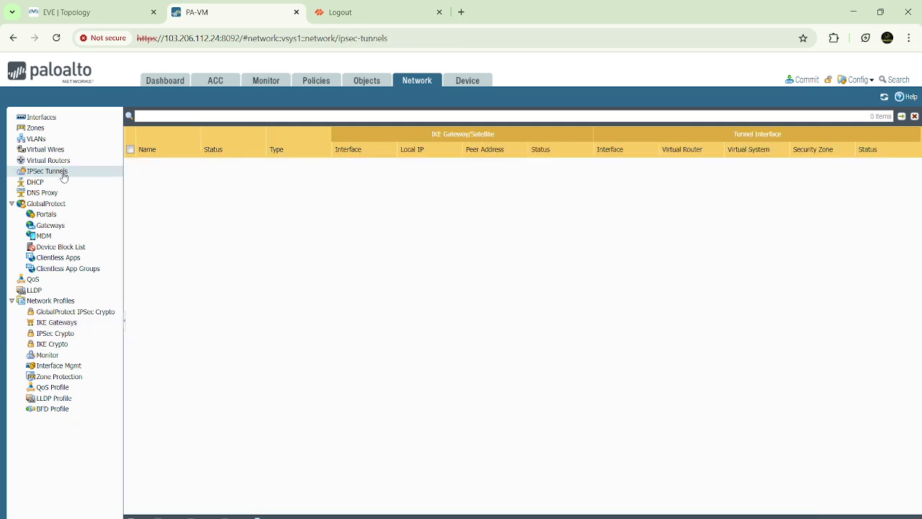
pyautogui.click(138, 517)
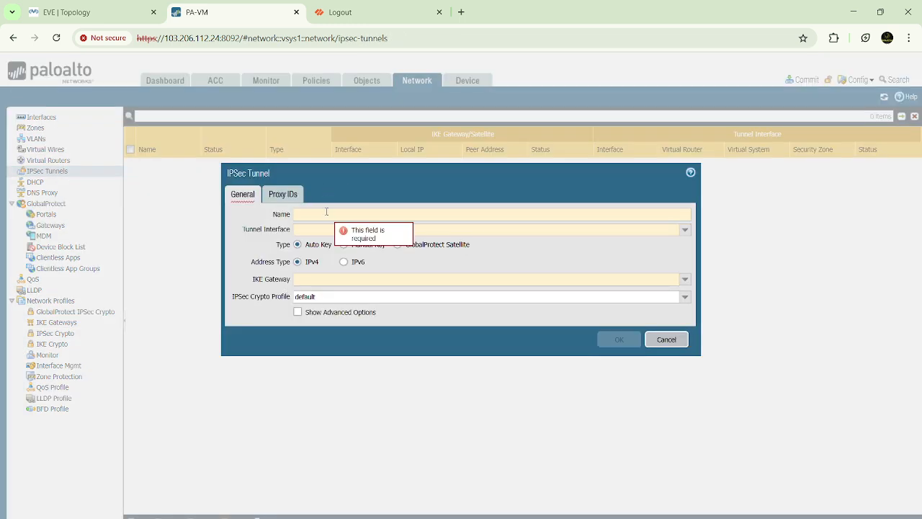
pyautogui.click(326, 213)
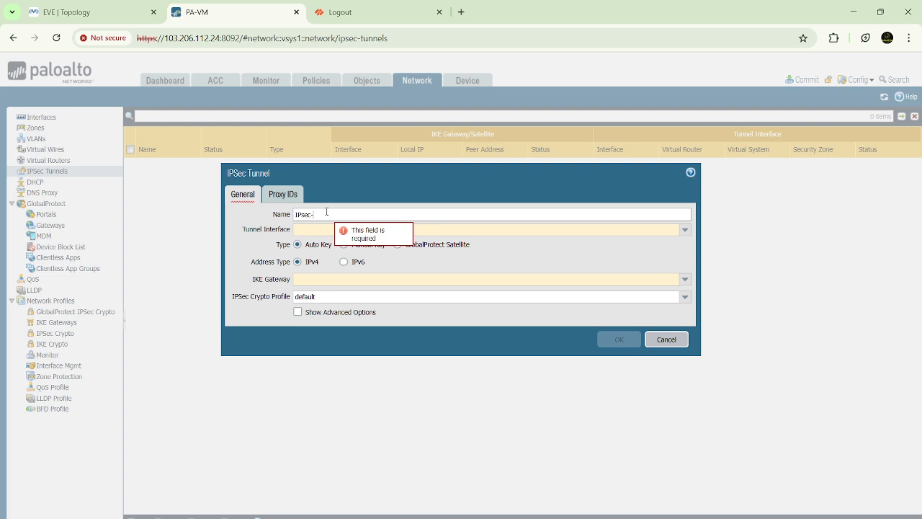
pyautogui.write('IPsec-Phase2-Tunnel')
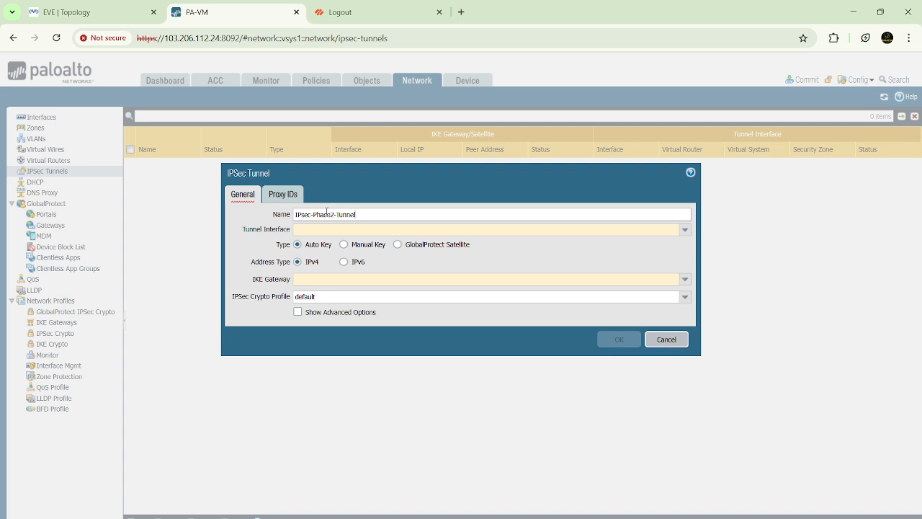
pyautogui.click(684, 229)
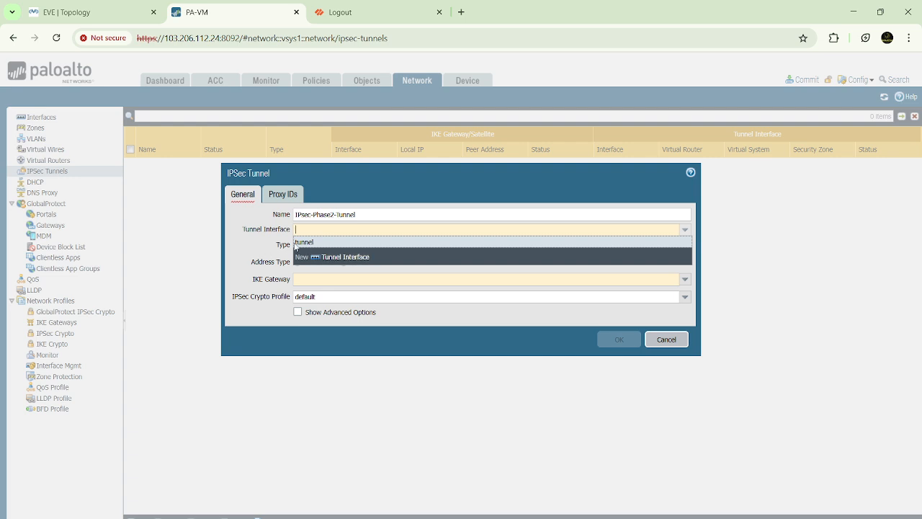
pyautogui.click(255, 250)
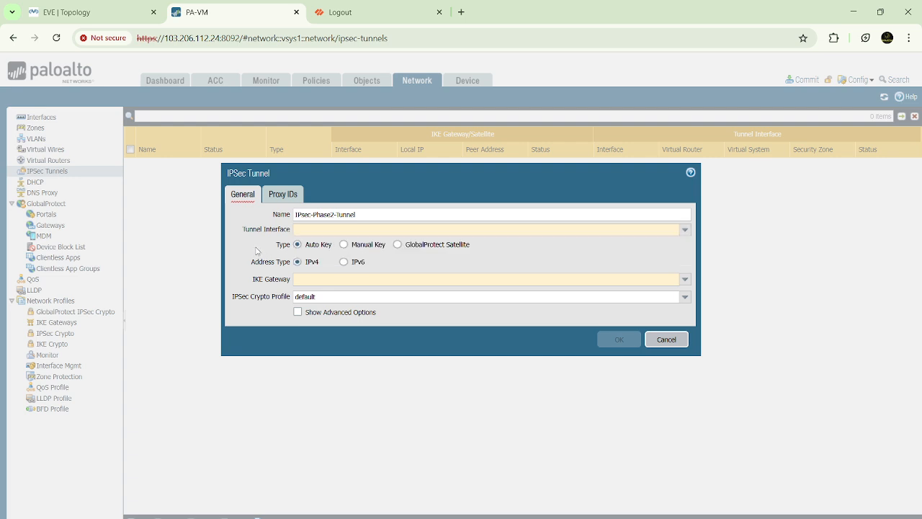
pyautogui.click(685, 230)
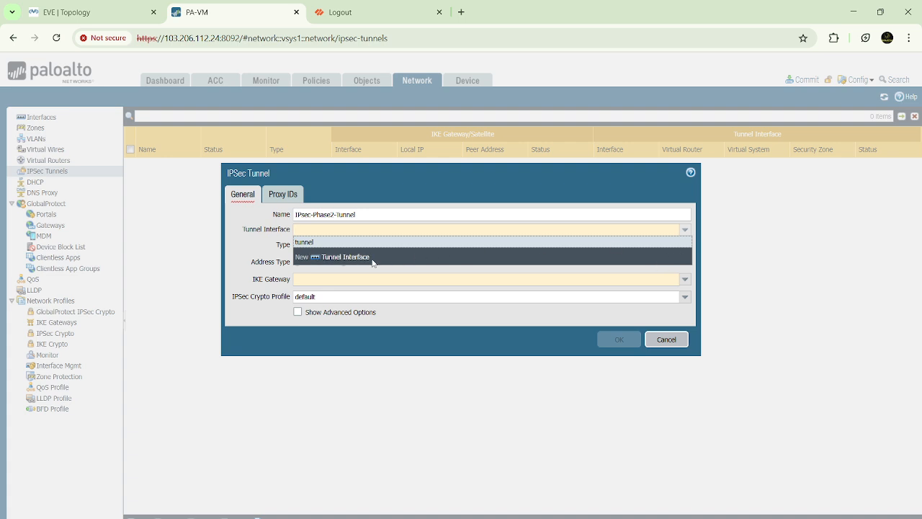
pyautogui.click(245, 247)
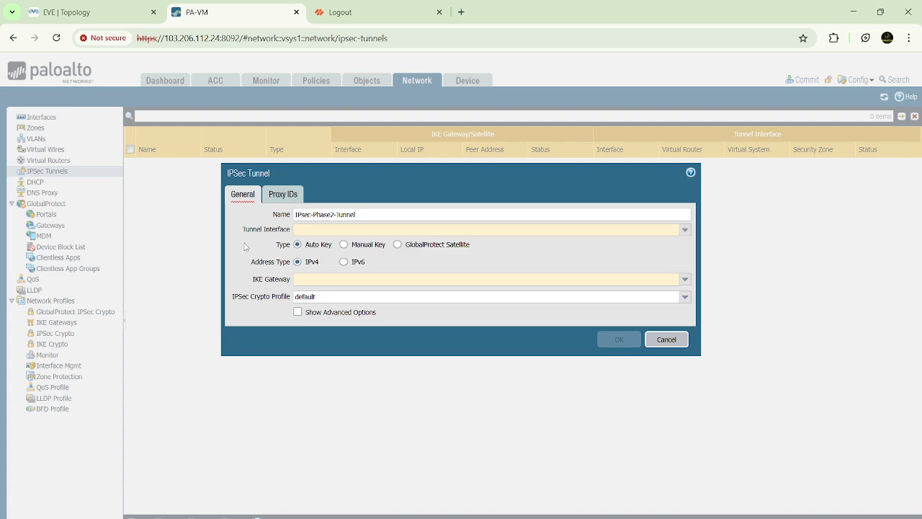
pyautogui.click(666, 339)
# Step: Start a new tunnel interface and give it the number 1
pyautogui.click(41, 118)
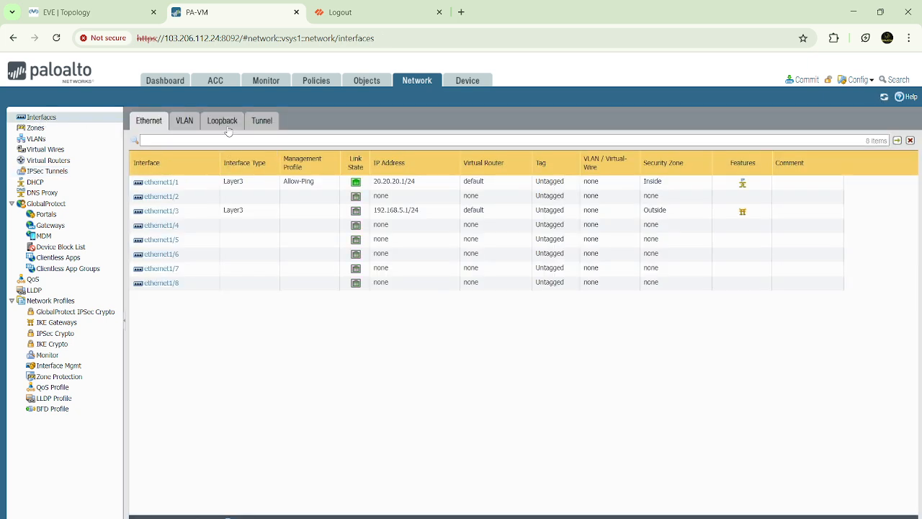
pyautogui.click(256, 121)
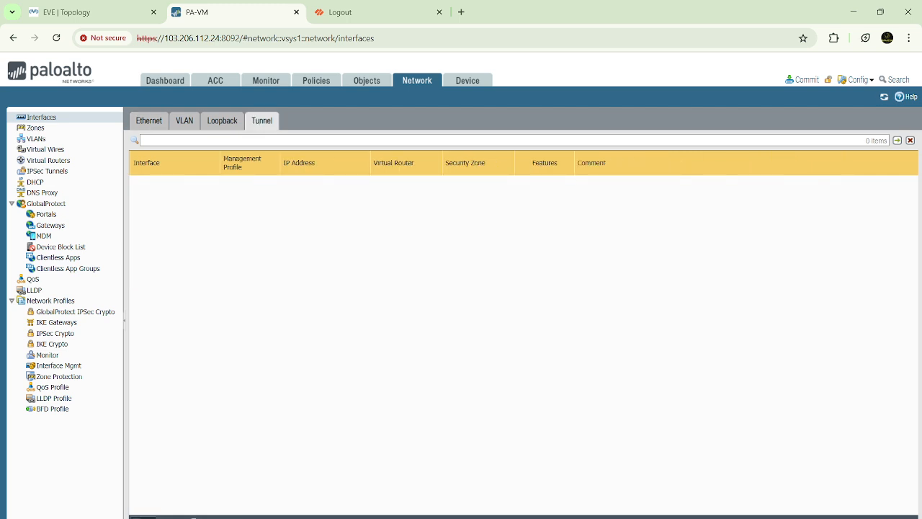
pyautogui.click(143, 517)
pyautogui.click(584, 234)
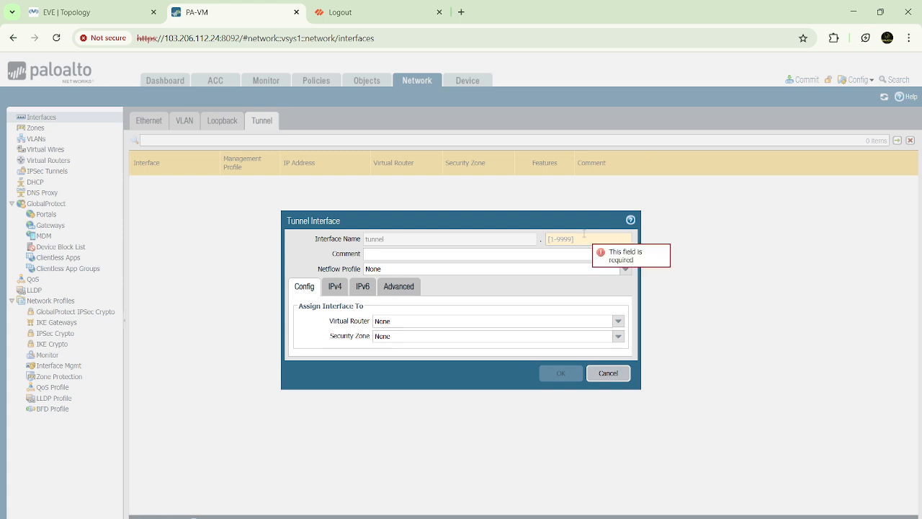
pyautogui.write('1')
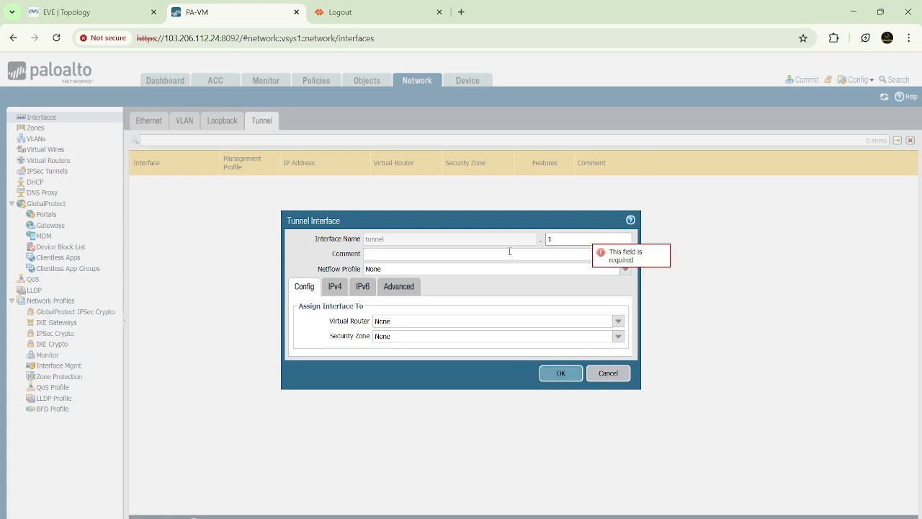
# Step: Assign the tunnel interface to the default virtual router and the VPN security zone, and save it
pyautogui.click(617, 321)
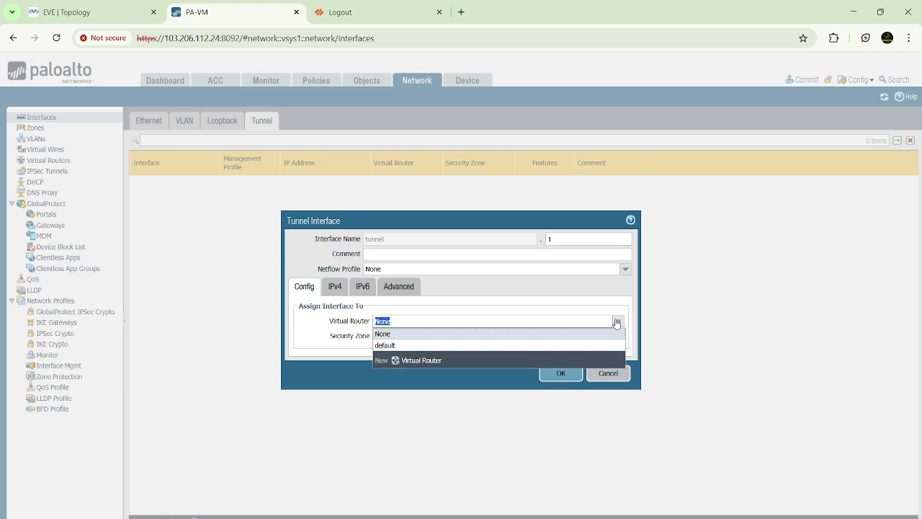
pyautogui.click(384, 345)
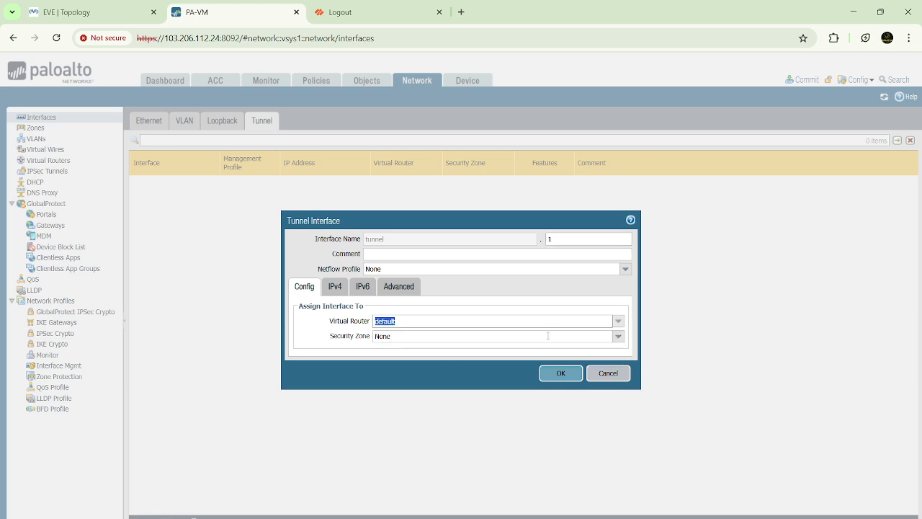
pyautogui.click(618, 336)
pyautogui.click(382, 383)
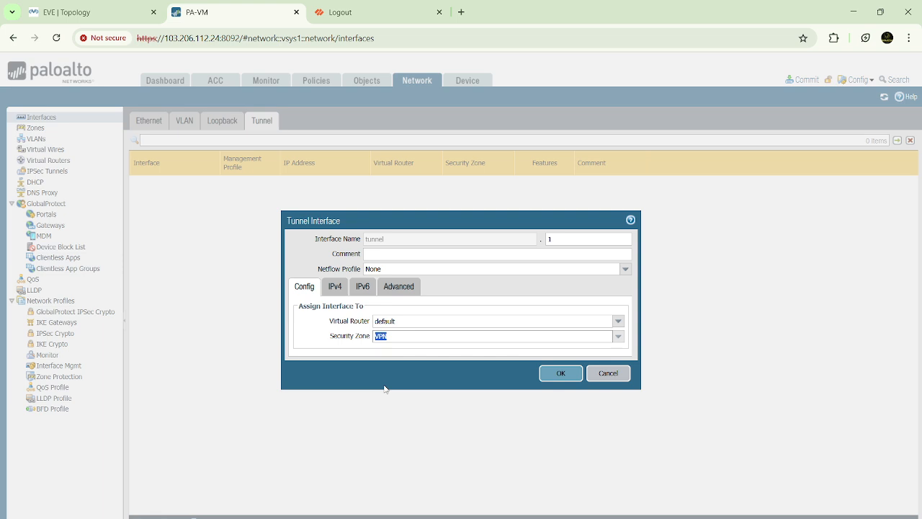
pyautogui.click(561, 373)
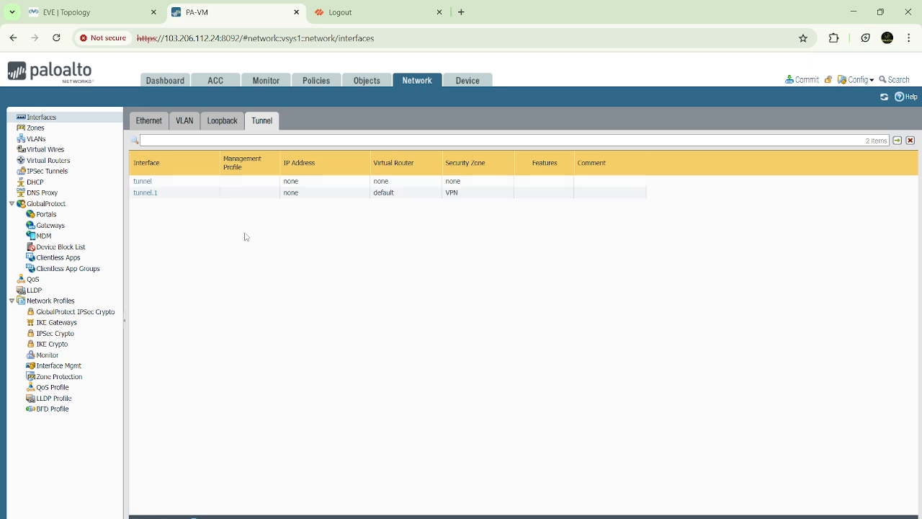
# Step: Start a new IPSec tunnel named IPsec-Phase2-Tunnel and bind it to the tunnel.1 interface
pyautogui.click(47, 172)
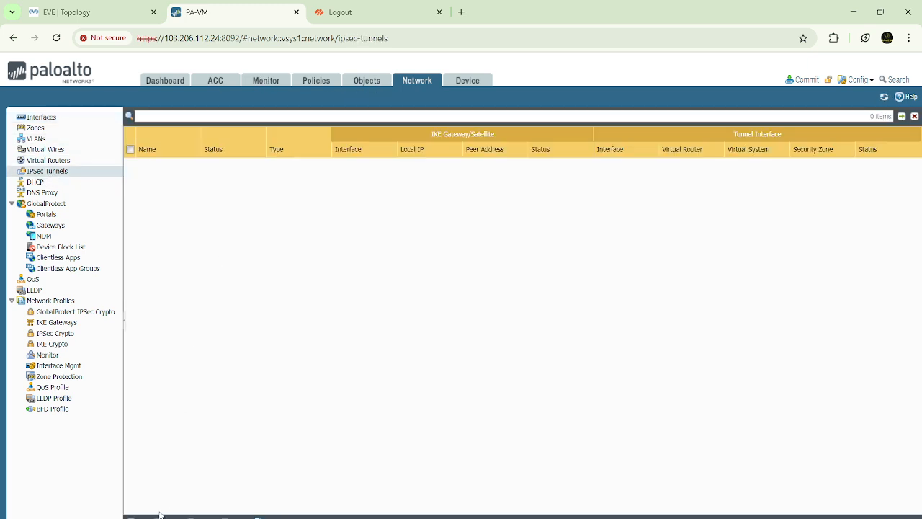
pyautogui.click(148, 516)
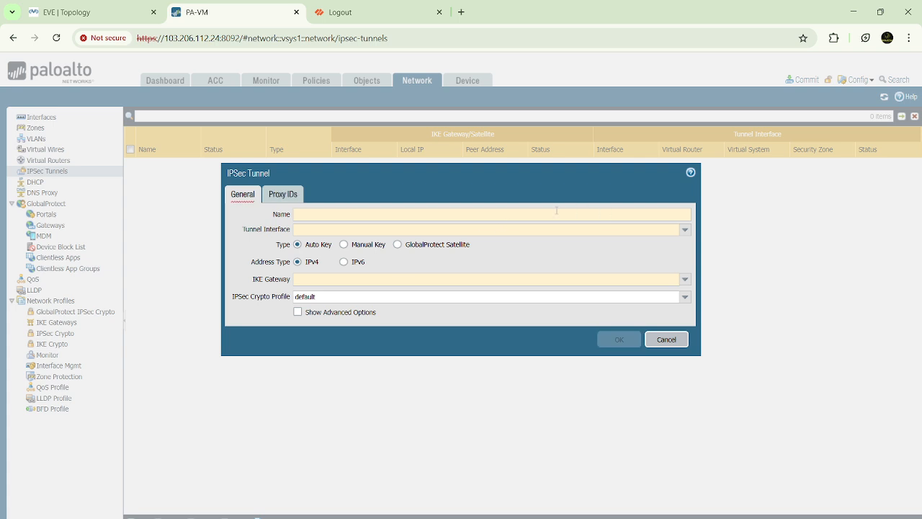
pyautogui.write('IK')
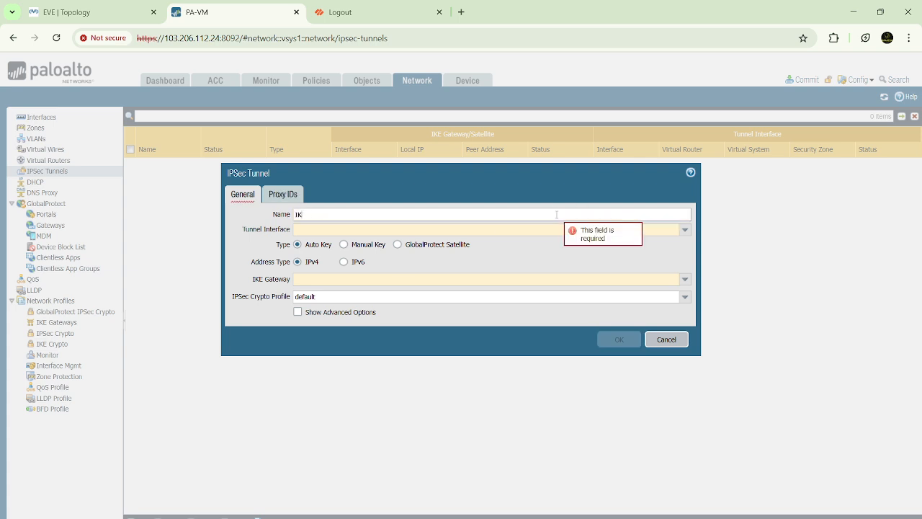
pyautogui.write('Esec=')
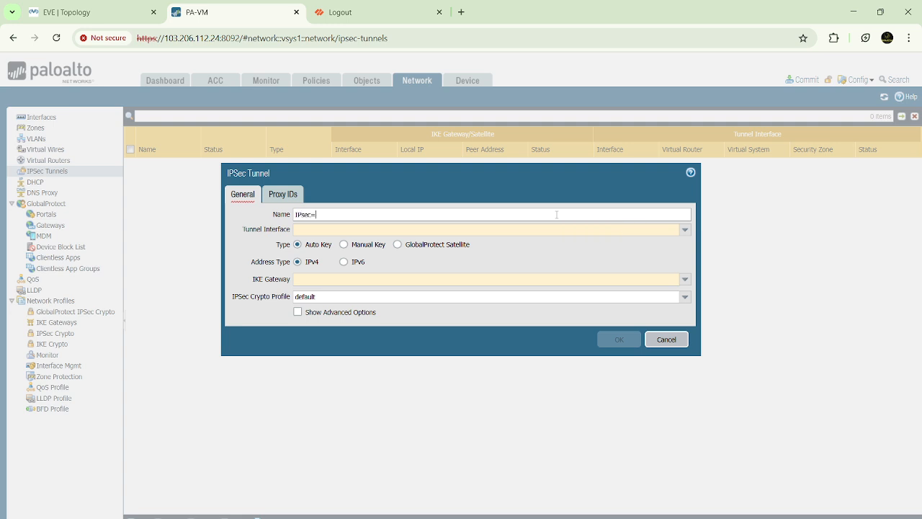
pyautogui.press('BackSpace')
pyautogui.write('-Tunnel')
pyautogui.click(684, 229)
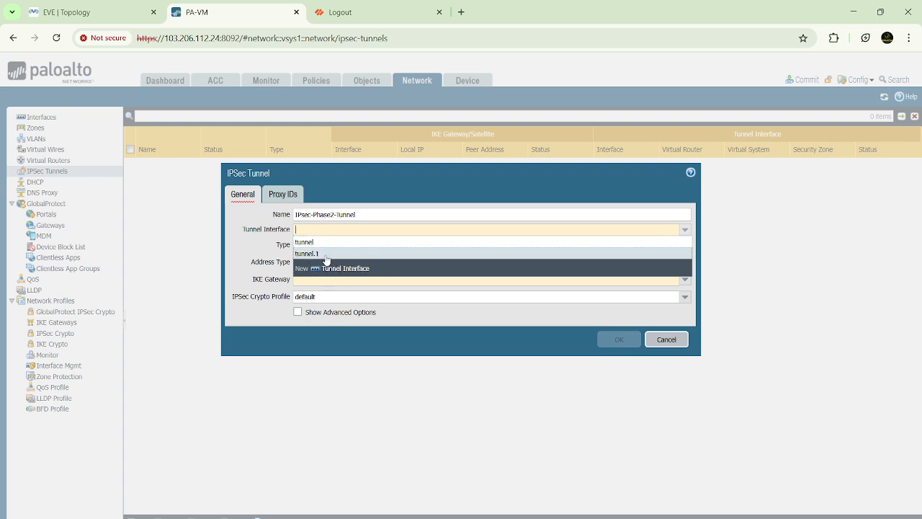
pyautogui.click(325, 254)
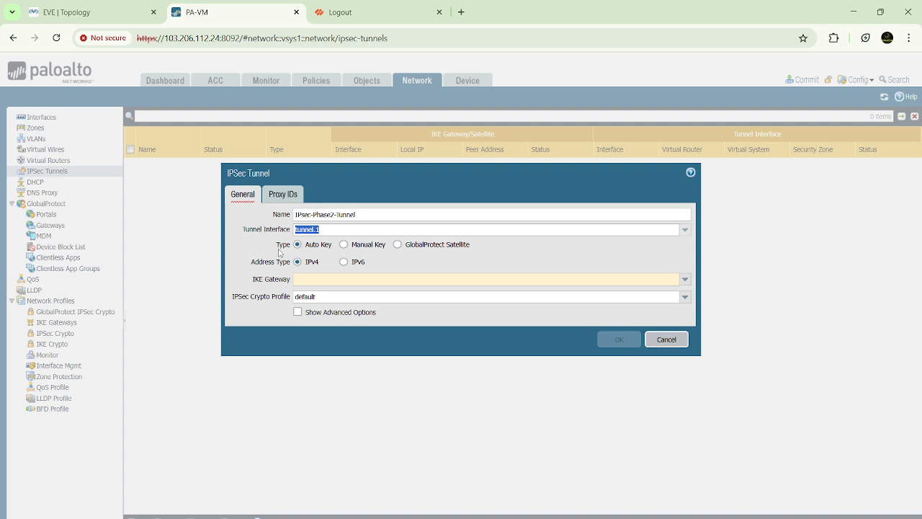
# Step: Assign the IKE-Phase1-Tunnel gateway and the IKE-Phase2-Parameters crypto profile to the IPSec tunnel, and save it
pyautogui.moveTo(279, 249); pyautogui.dragTo(339, 242)
pyautogui.moveTo(255, 262); pyautogui.dragTo(338, 261)
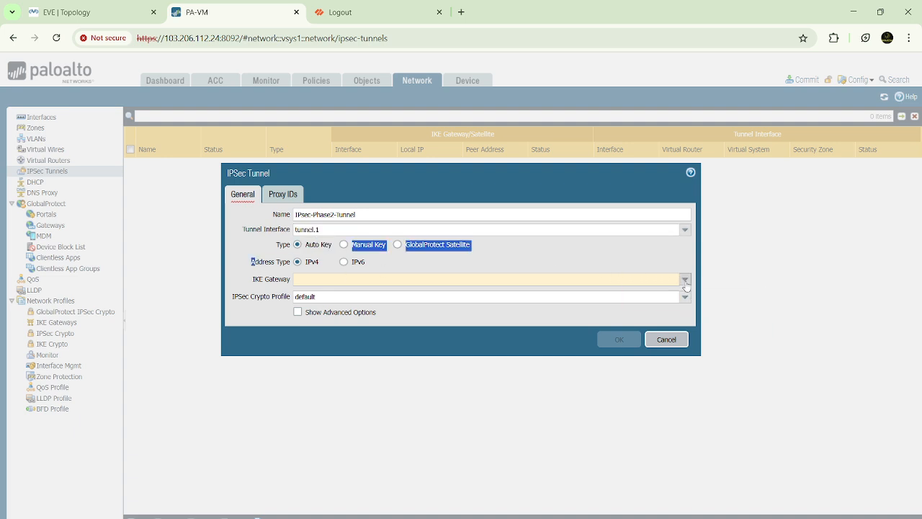
pyautogui.click(684, 280)
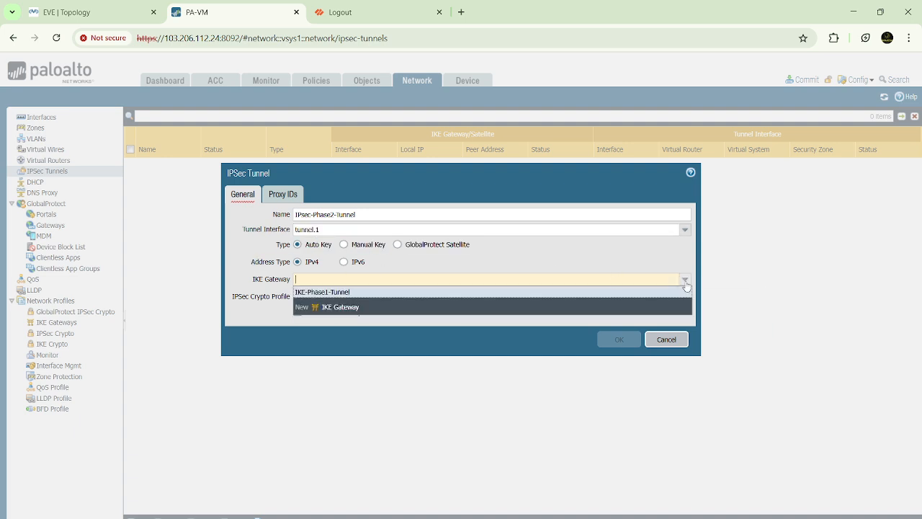
pyautogui.click(335, 293)
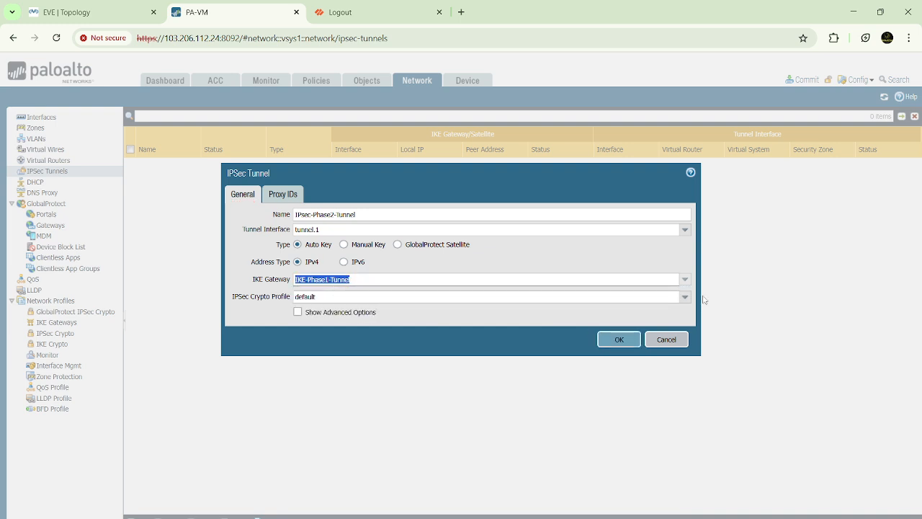
pyautogui.click(684, 297)
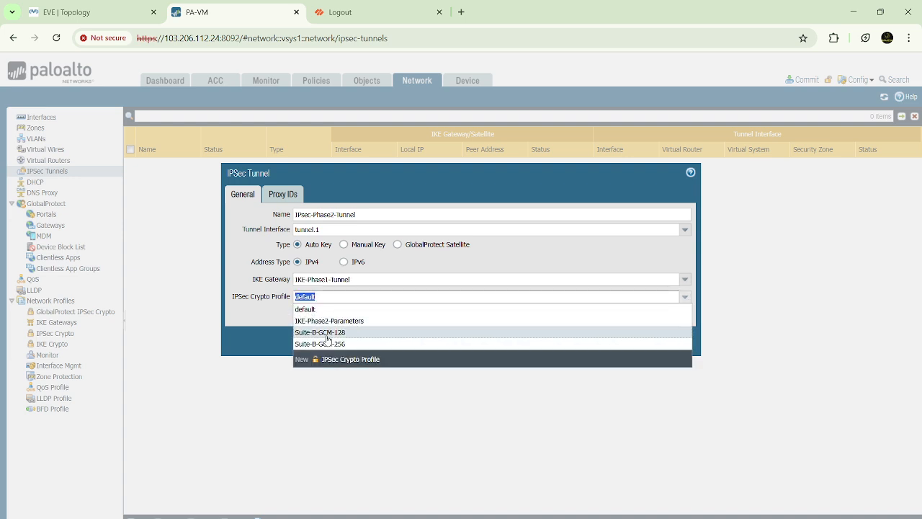
pyautogui.click(321, 321)
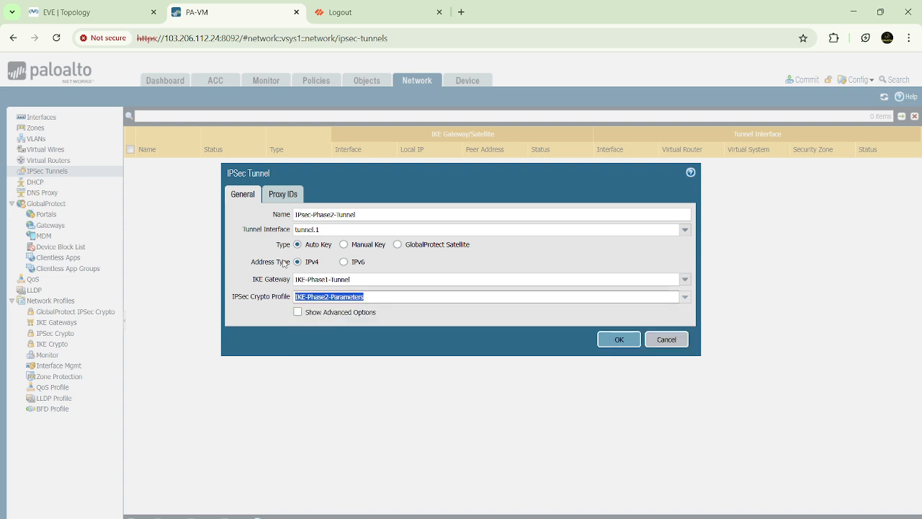
pyautogui.click(283, 195)
pyautogui.click(245, 194)
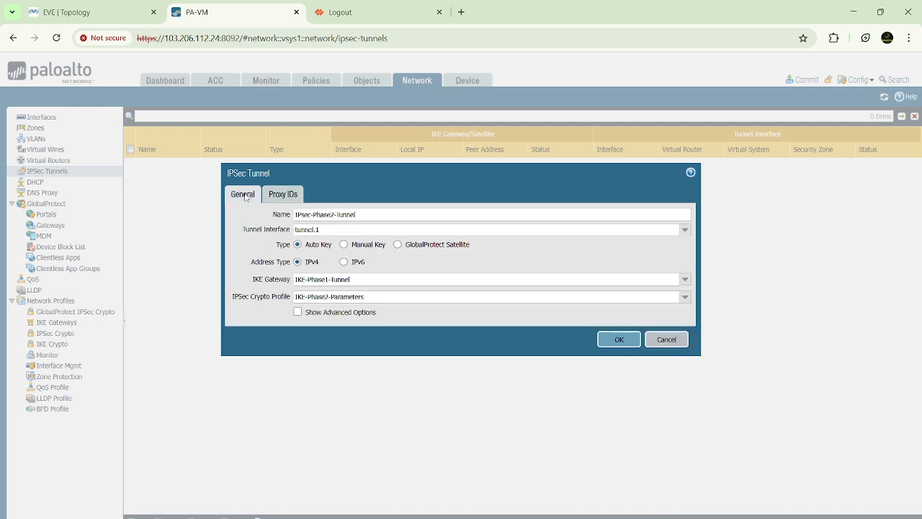
pyautogui.click(619, 341)
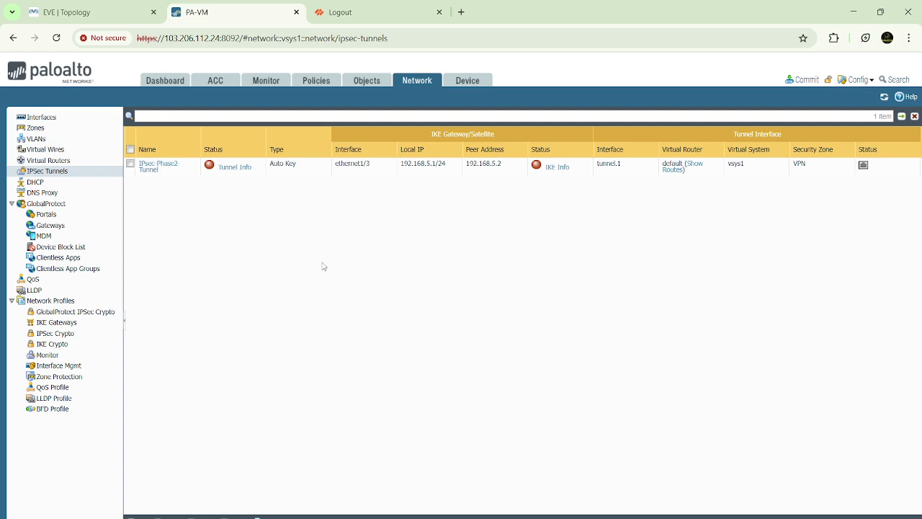
# Step: Start a new security policy rule named Inside-VPN with Inside as its source zone
pyautogui.click(318, 80)
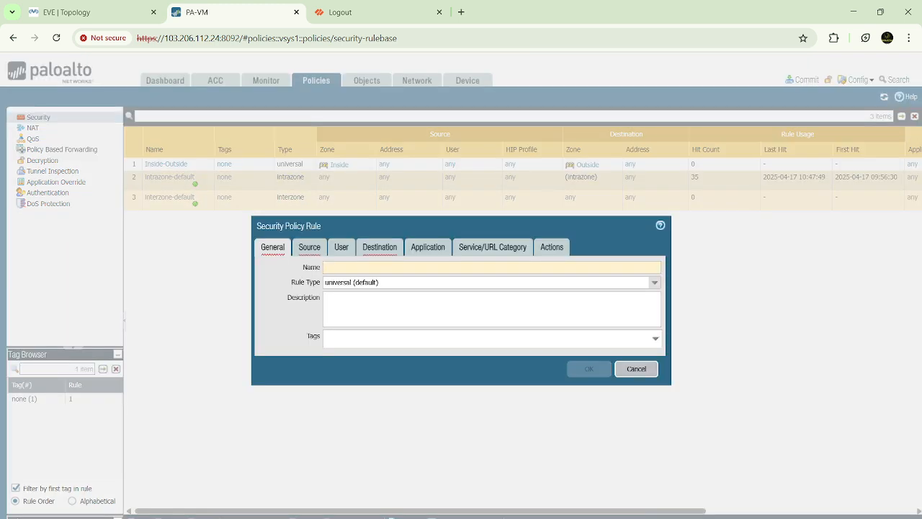
pyautogui.write('-VPN')
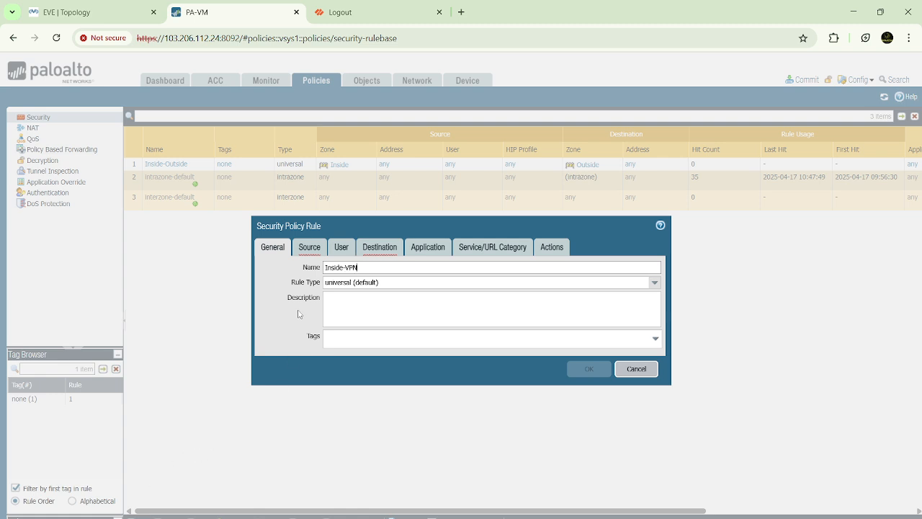
pyautogui.click(306, 245)
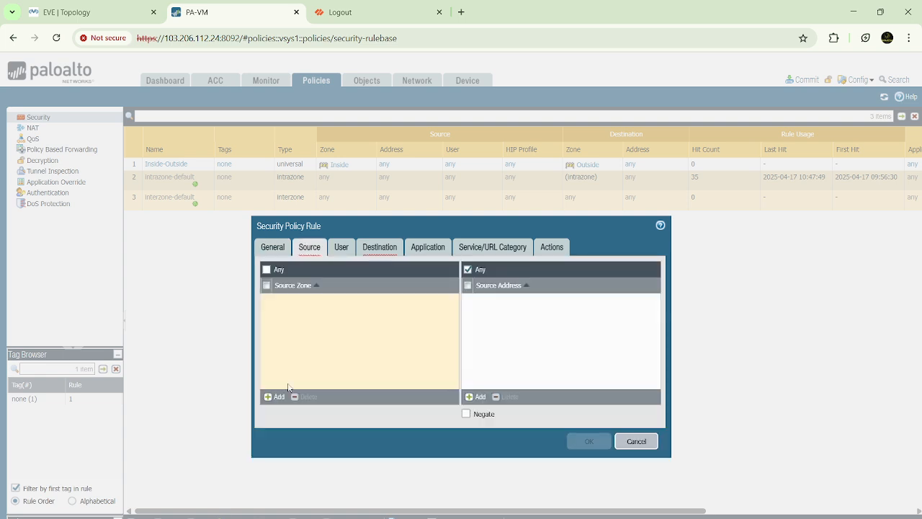
pyautogui.click(275, 397)
pyautogui.click(283, 312)
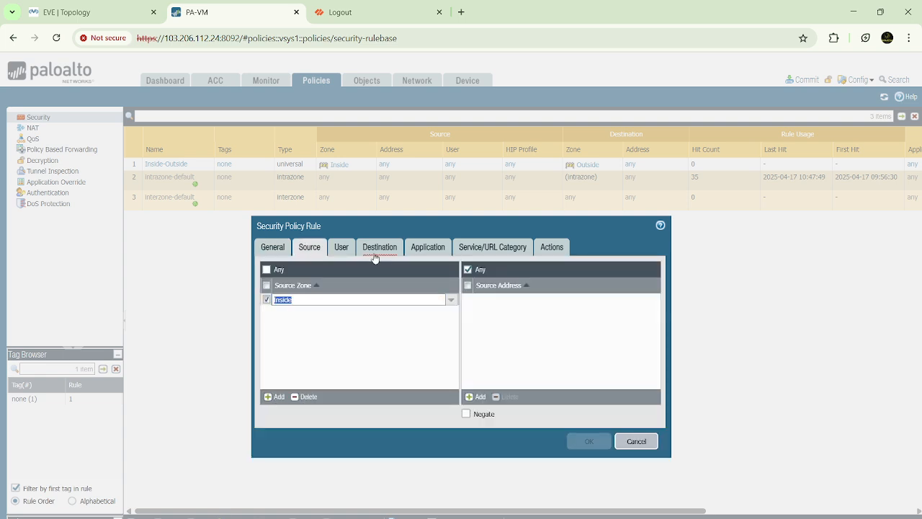
# Step: Set the Inside-VPN rule's destination zone to VPN, check its action settings and save the rule
pyautogui.click(379, 247)
pyautogui.click(276, 397)
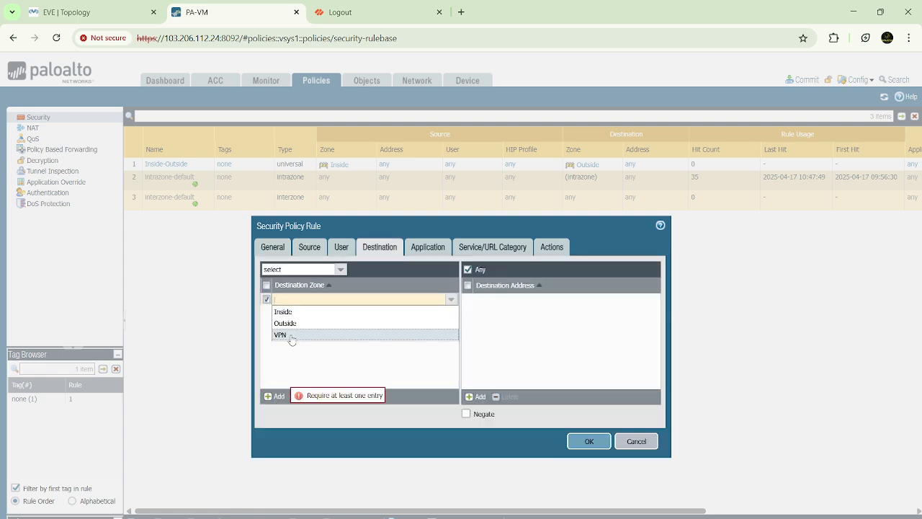
pyautogui.click(288, 336)
pyautogui.click(549, 248)
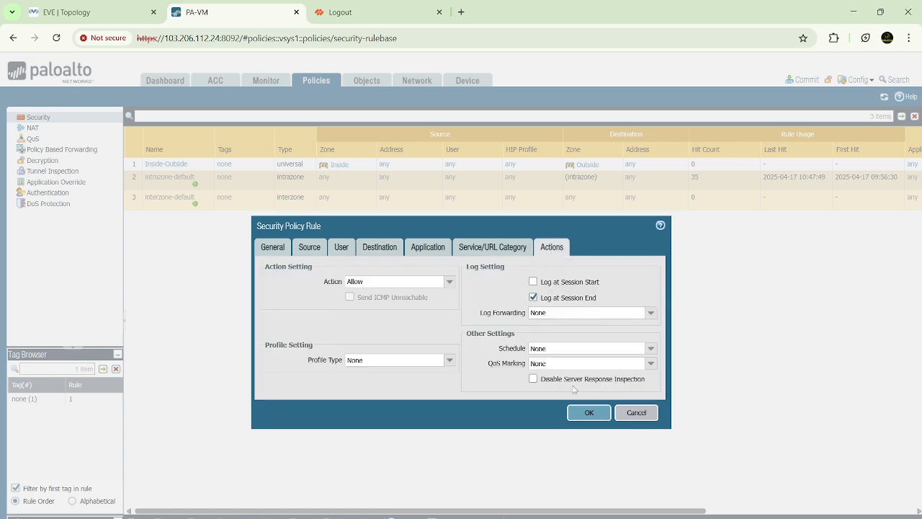
pyautogui.click(590, 411)
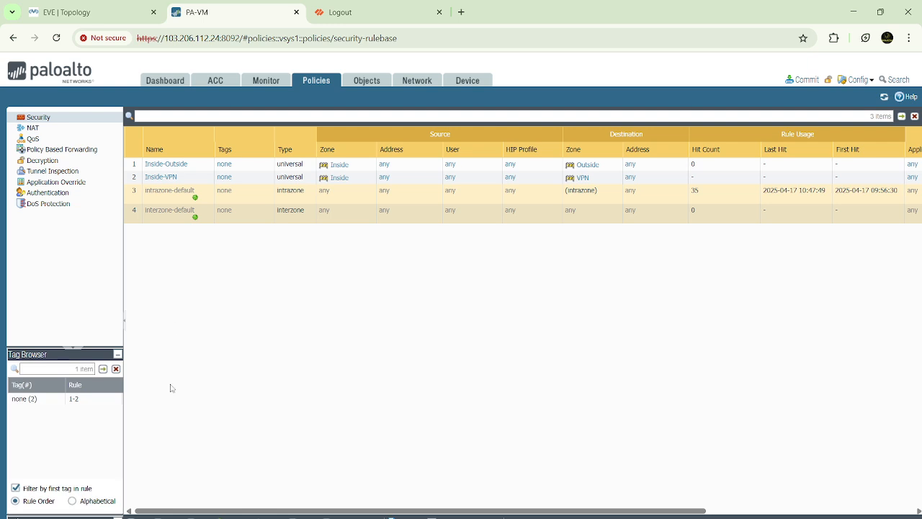
# Step: Start a second security policy rule named VPN-Inside with VPN as its source zone
pyautogui.click(137, 516)
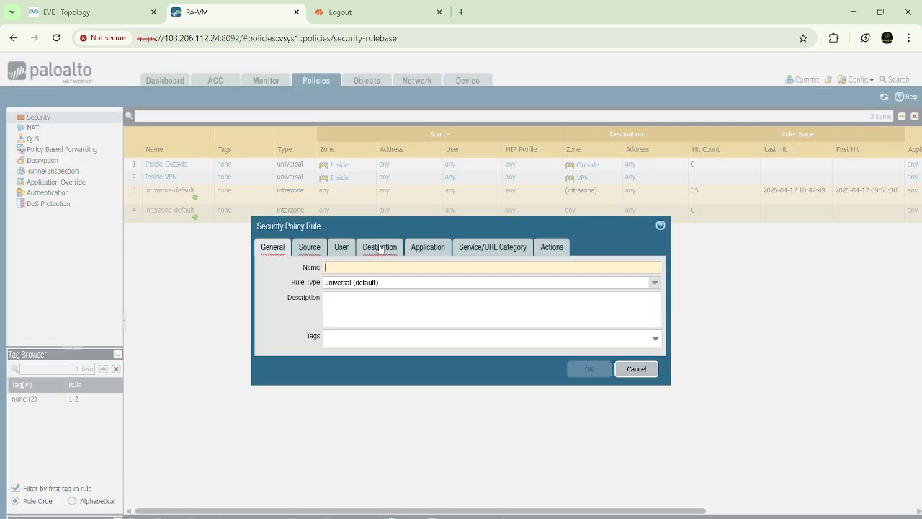
pyautogui.write('V')
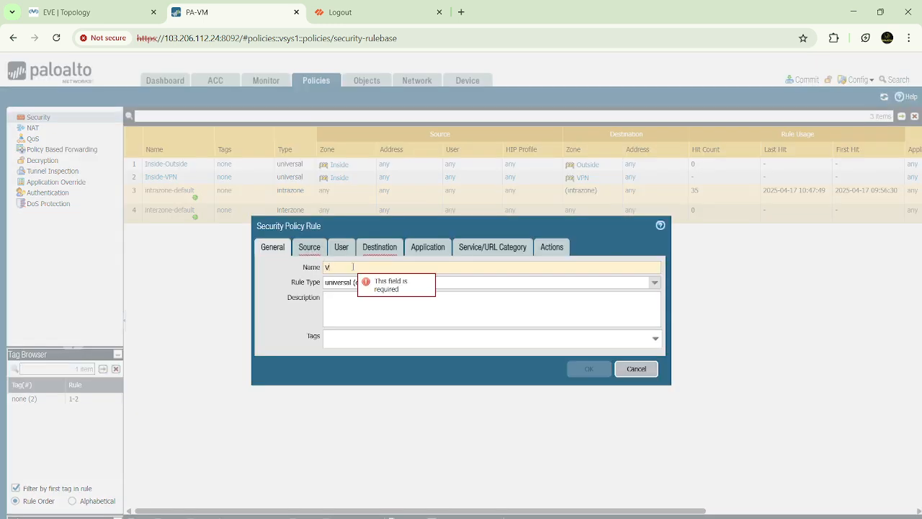
pyautogui.write('PN-')
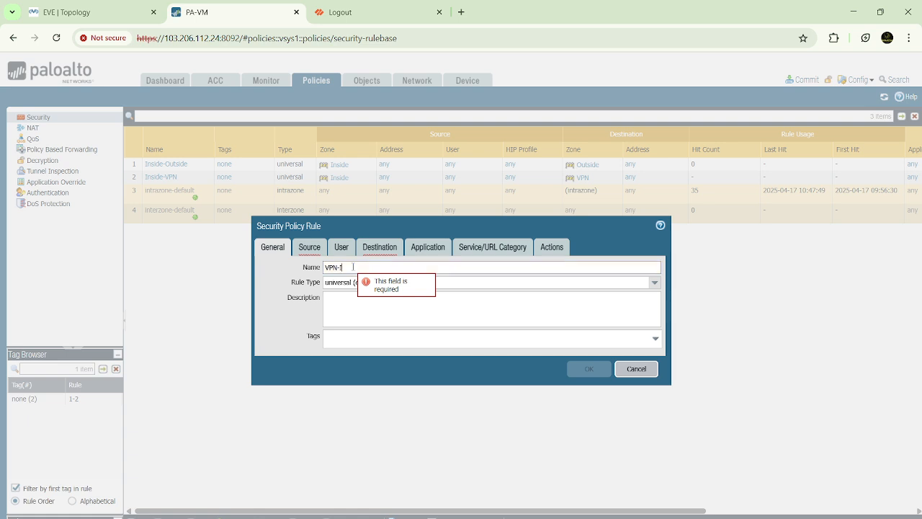
pyautogui.write('Inside')
pyautogui.click(309, 246)
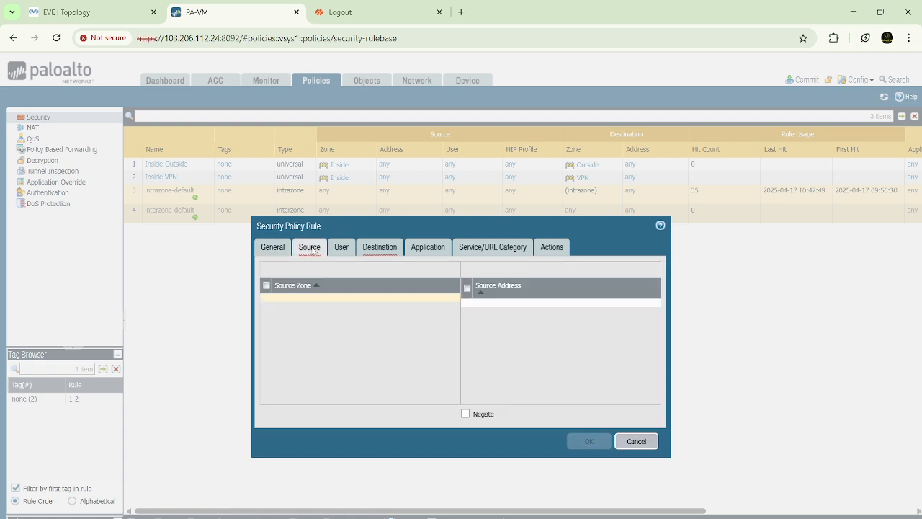
pyautogui.click(278, 397)
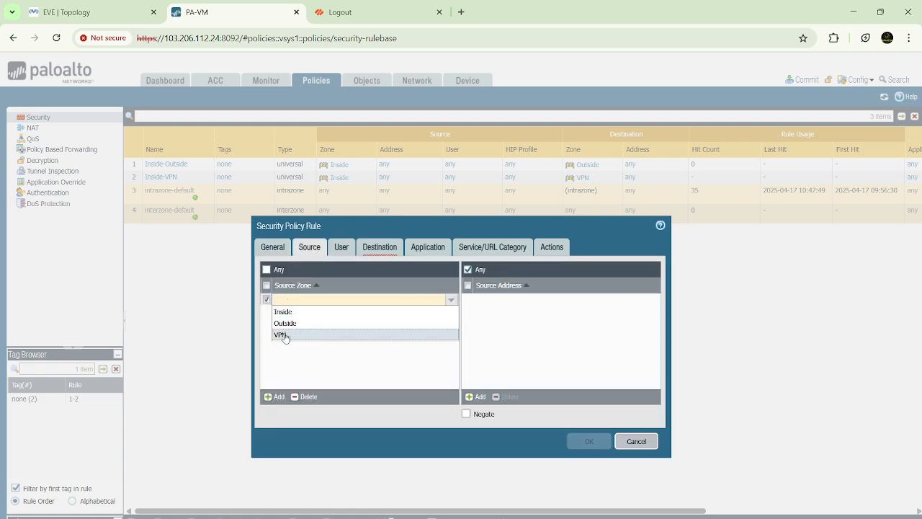
pyautogui.click(285, 337)
# Step: Set the VPN-Inside rule's destination zone to Inside, check its action settings and save the rule
pyautogui.click(381, 253)
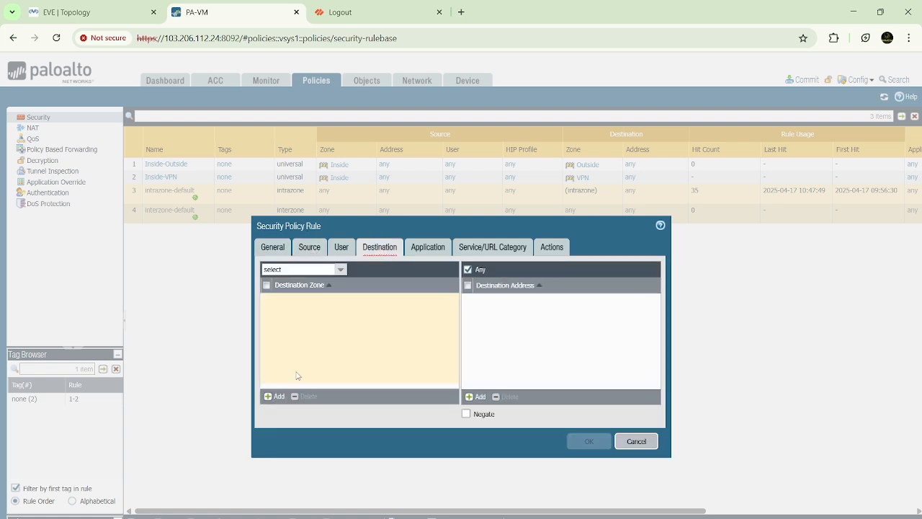
pyautogui.click(278, 397)
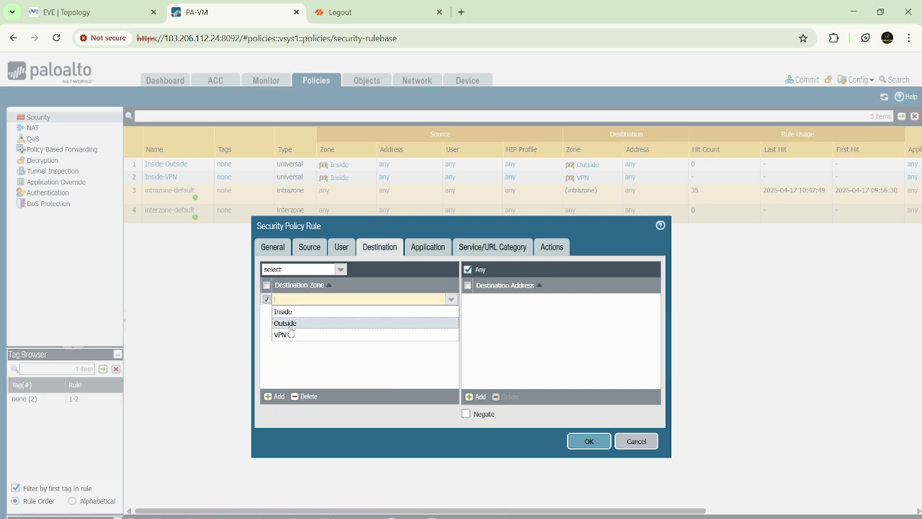
pyautogui.click(284, 312)
pyautogui.click(536, 247)
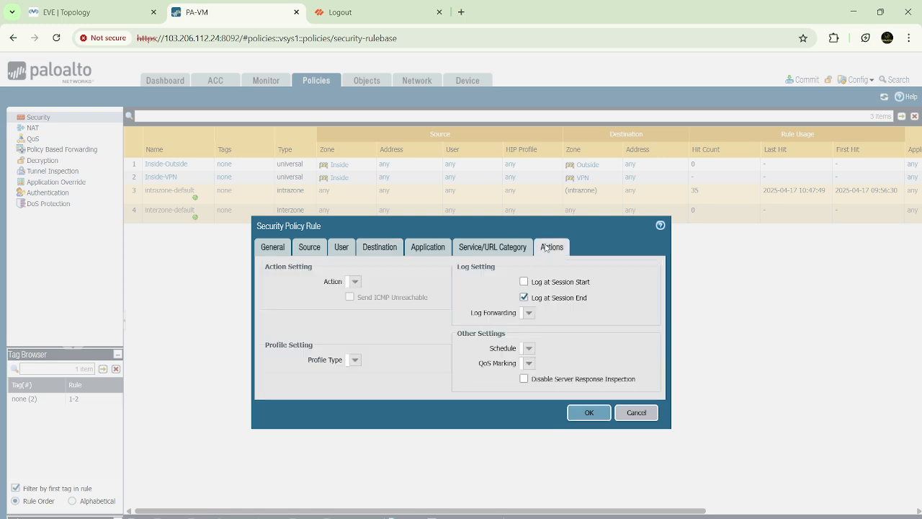
pyautogui.click(581, 413)
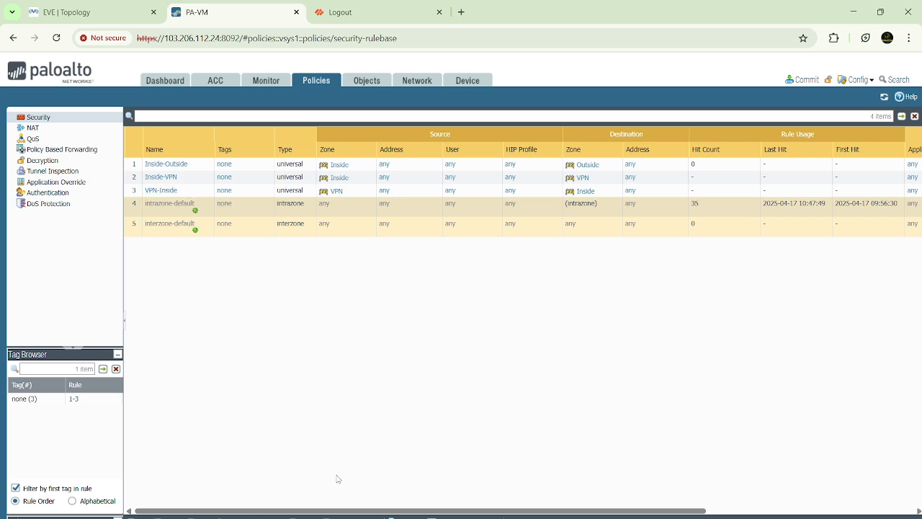
# Step: Start a new IPv4 static route named Route-10.10.10.0 in the default virtual router
pyautogui.click(415, 90)
pyautogui.click(71, 162)
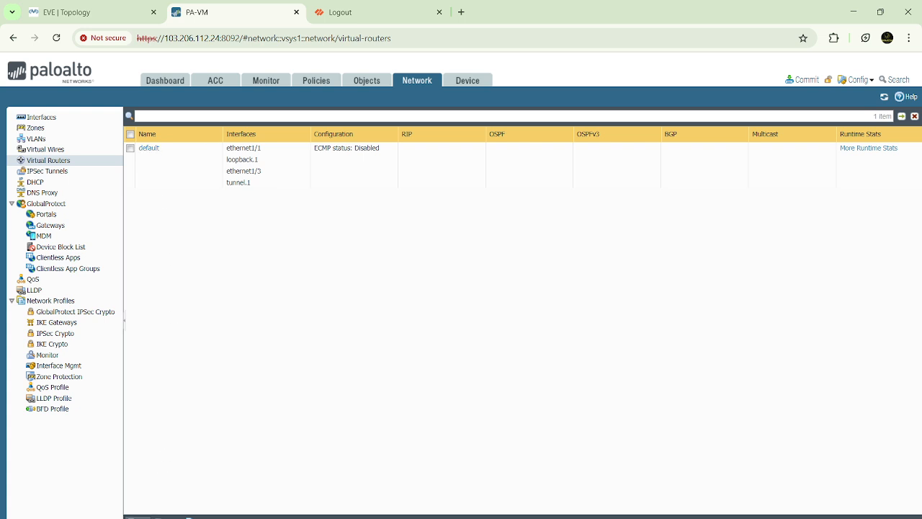
pyautogui.click(152, 153)
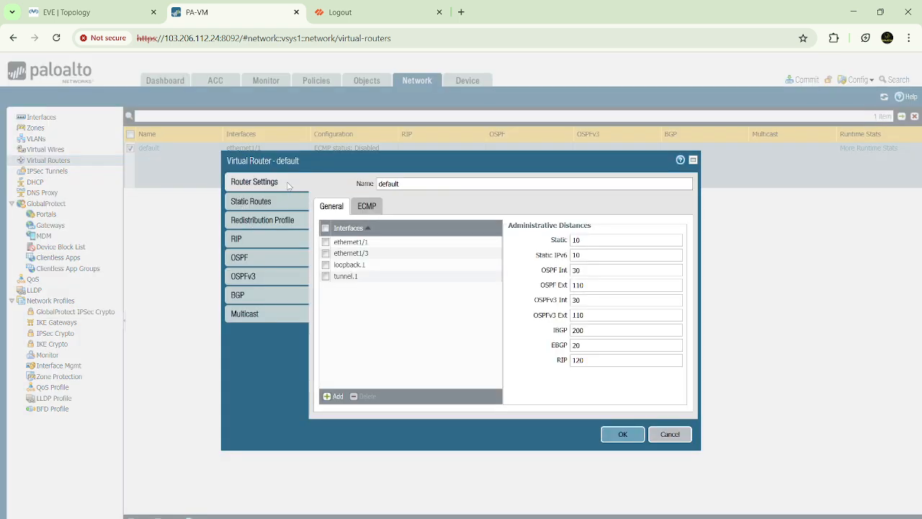
pyautogui.click(260, 204)
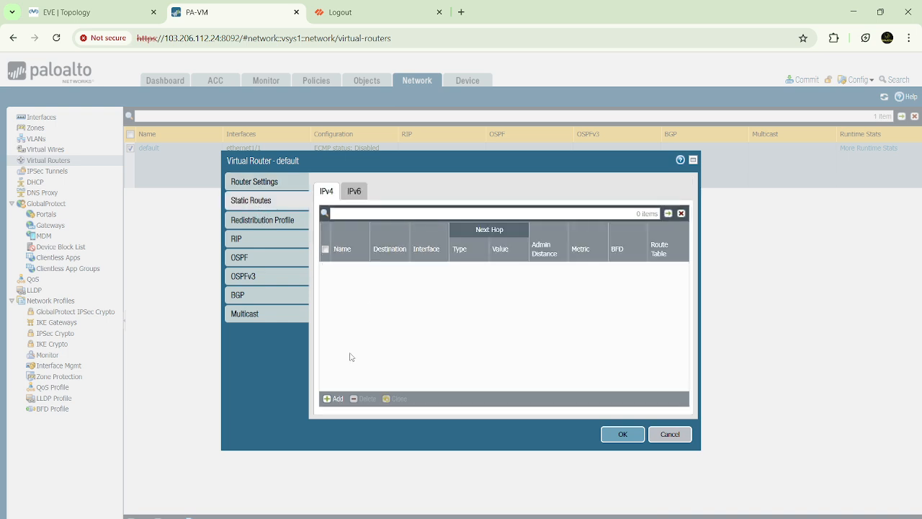
pyautogui.click(334, 400)
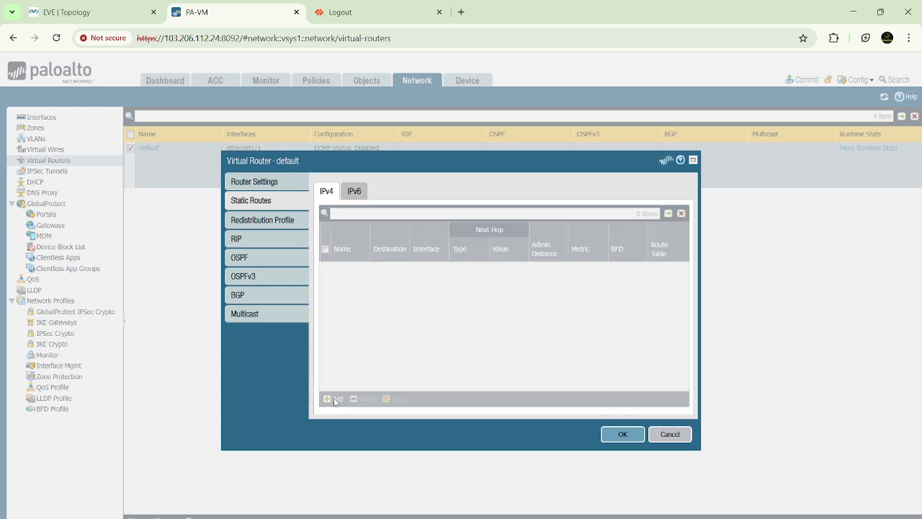
pyautogui.click(425, 179)
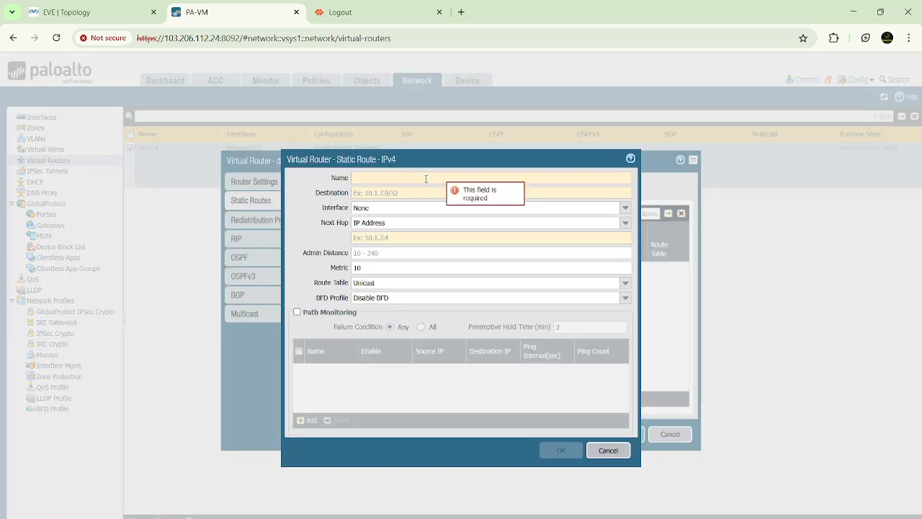
pyautogui.write('Route')
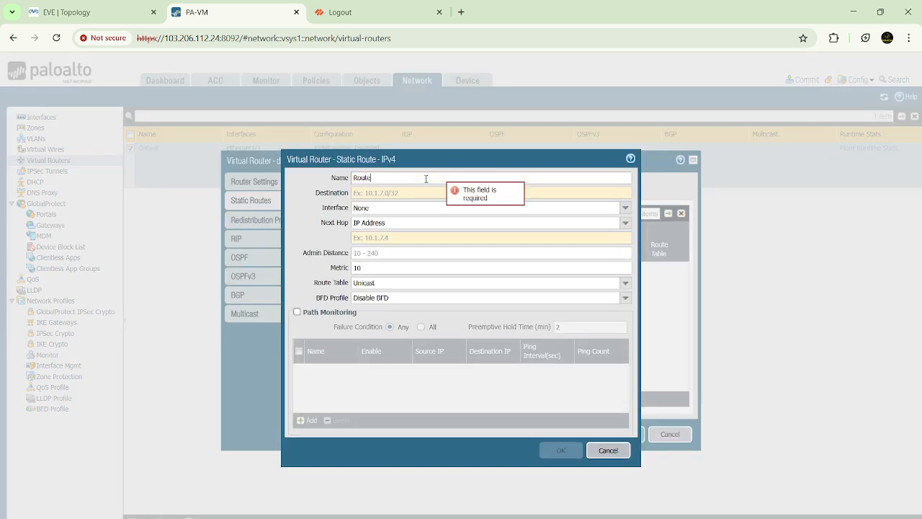
pyautogui.write(' 10.10.10.0')
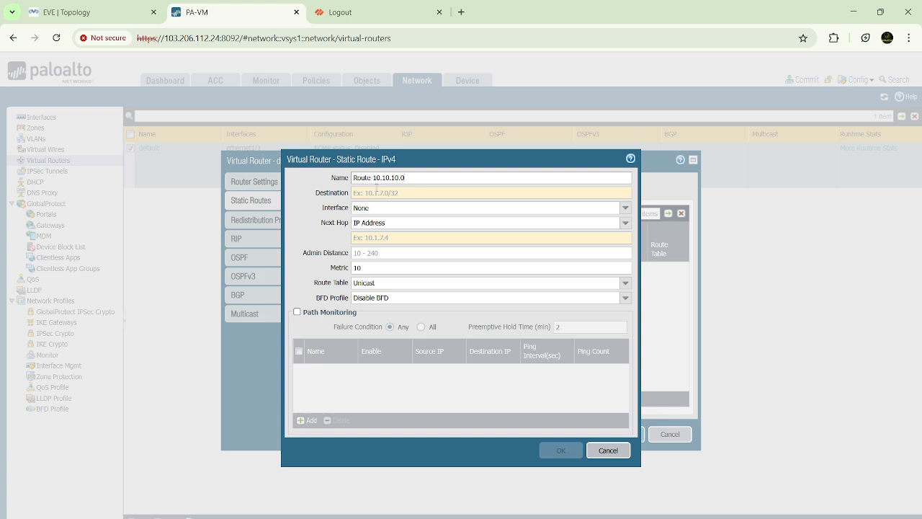
pyautogui.moveTo(417, 176); pyautogui.dragTo(348, 179)
pyautogui.click(420, 176)
# Step: Set the static route's destination to 10.10.10.0/24 and its interface to tunnel.1
pyautogui.click(382, 193)
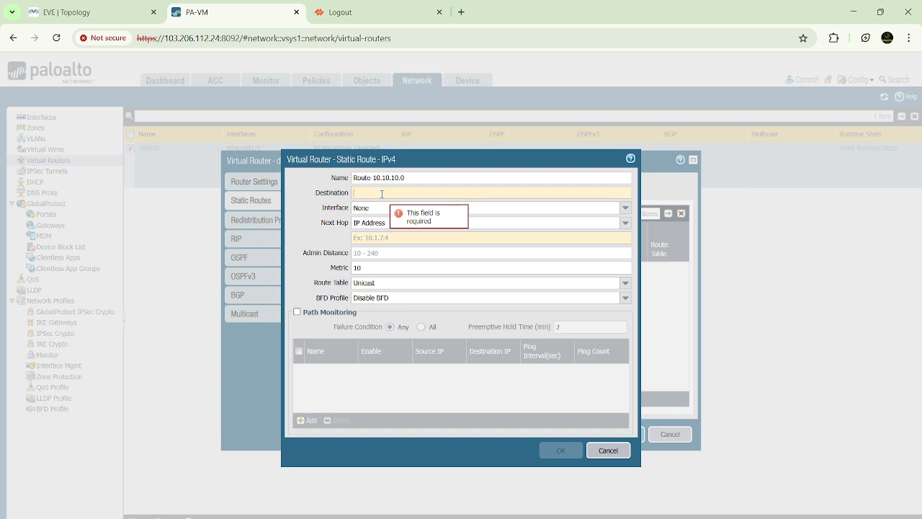
pyautogui.write('10.10.10.')
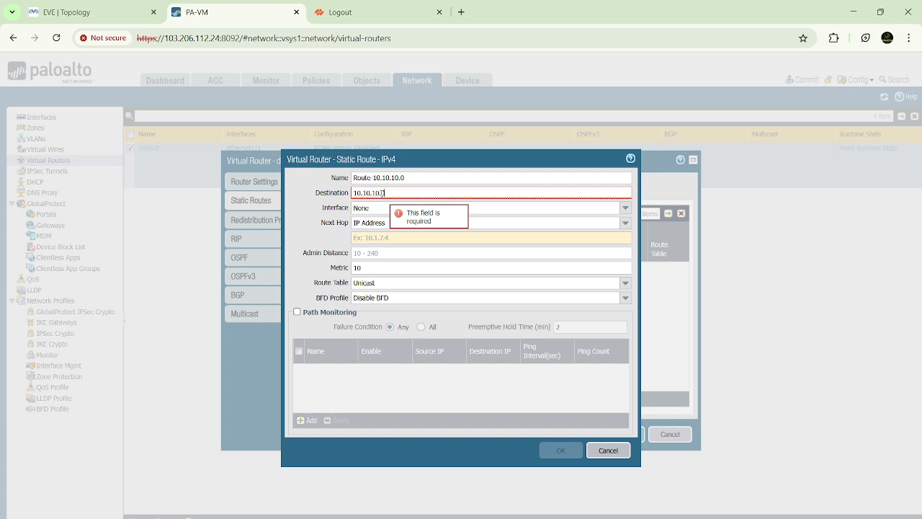
pyautogui.write('0/24')
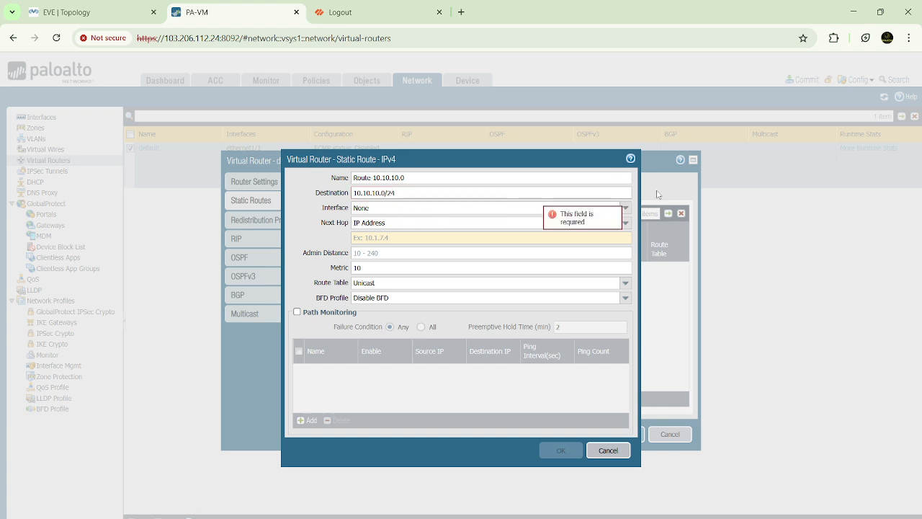
pyautogui.click(625, 207)
pyautogui.click(386, 255)
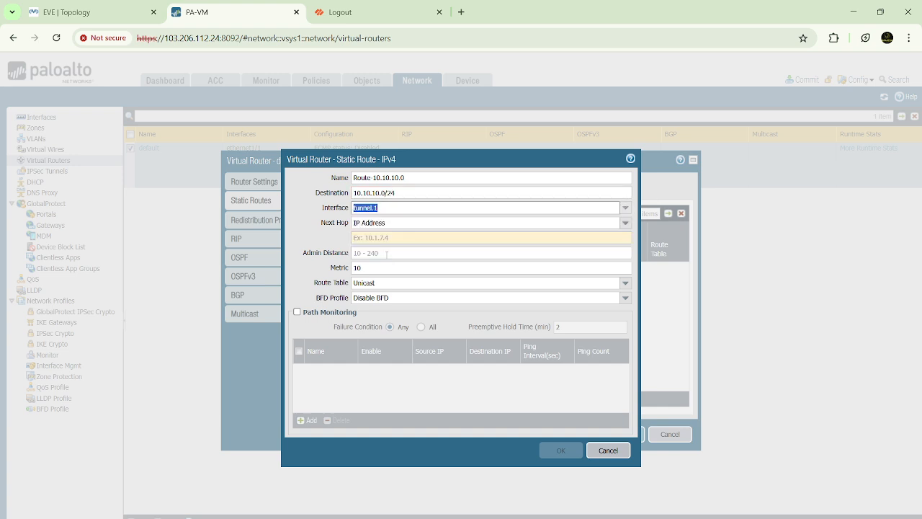
# Step: Set the static route's next hop to None, then save the route and the default virtual router
pyautogui.click(625, 223)
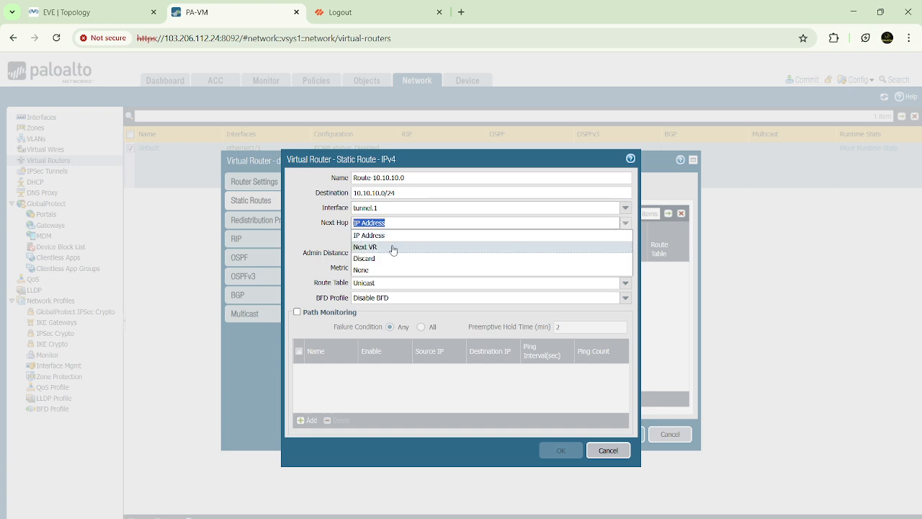
pyautogui.click(376, 269)
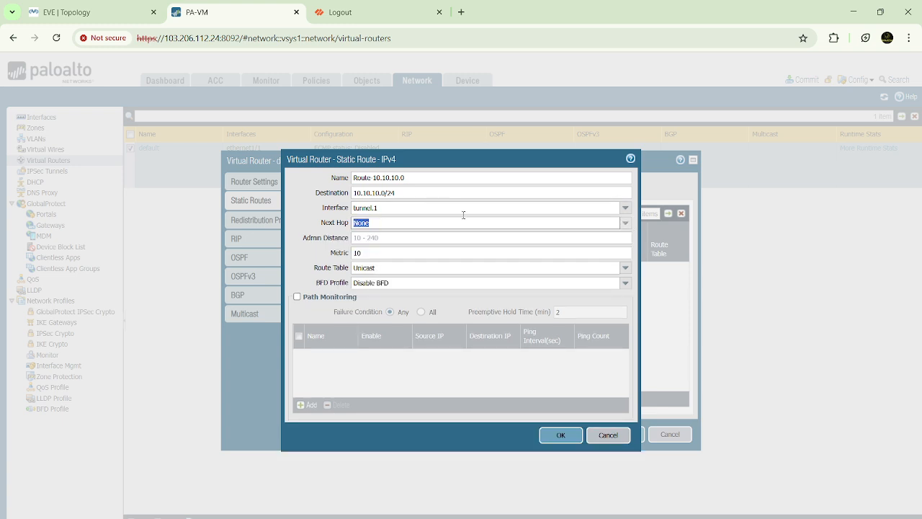
pyautogui.click(569, 435)
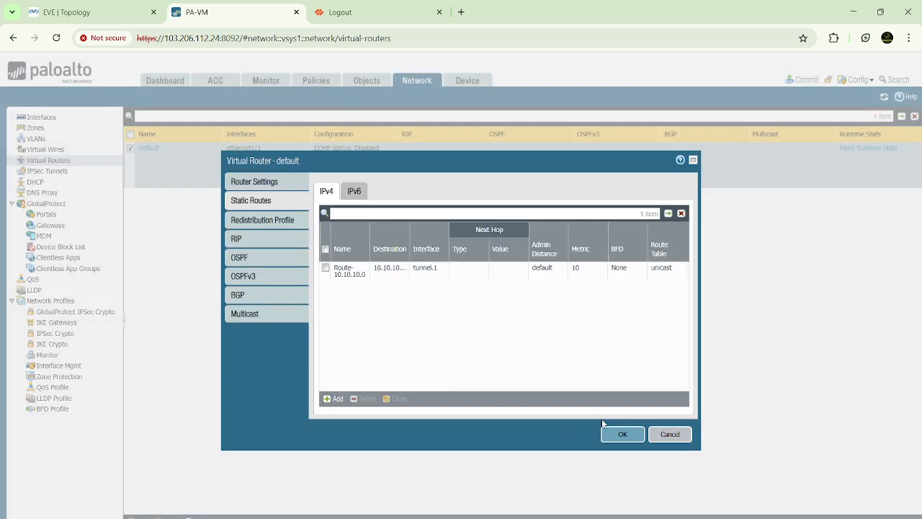
pyautogui.click(612, 434)
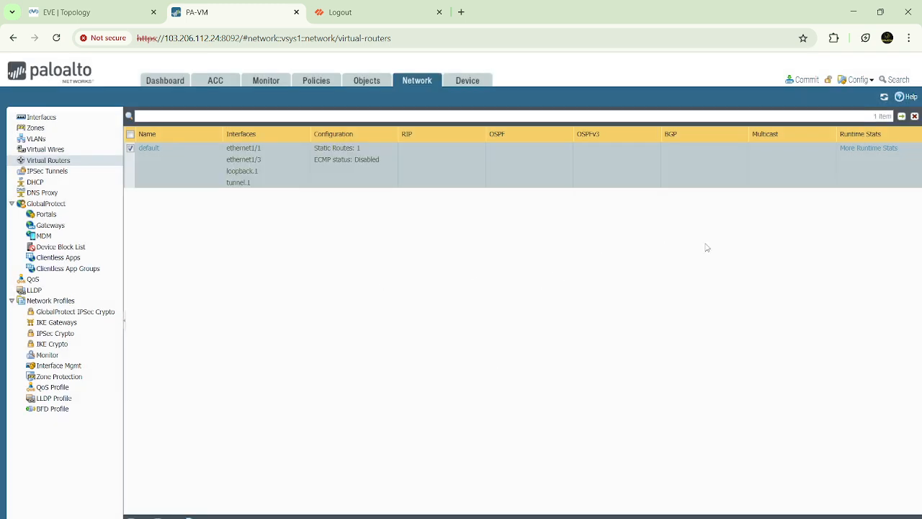
# Step: Commit all pending changes on this firewall and dismiss the commit status
pyautogui.click(802, 80)
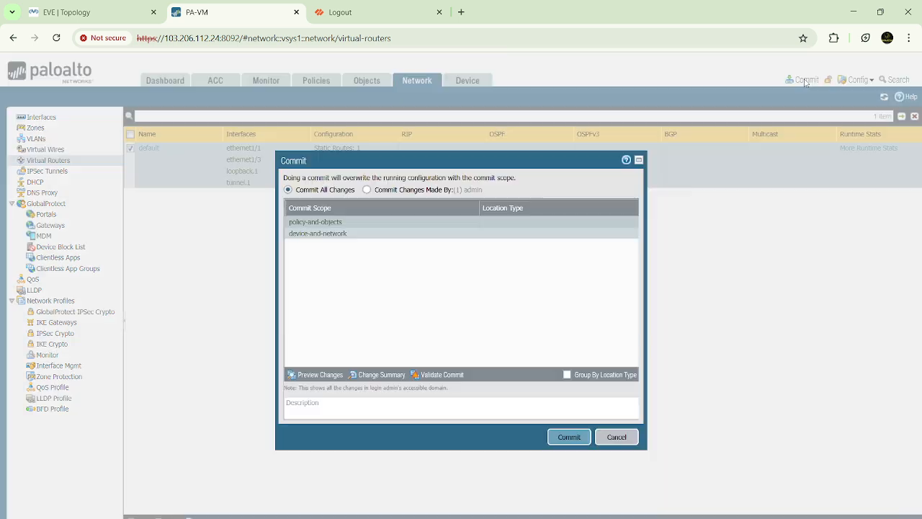
pyautogui.click(568, 436)
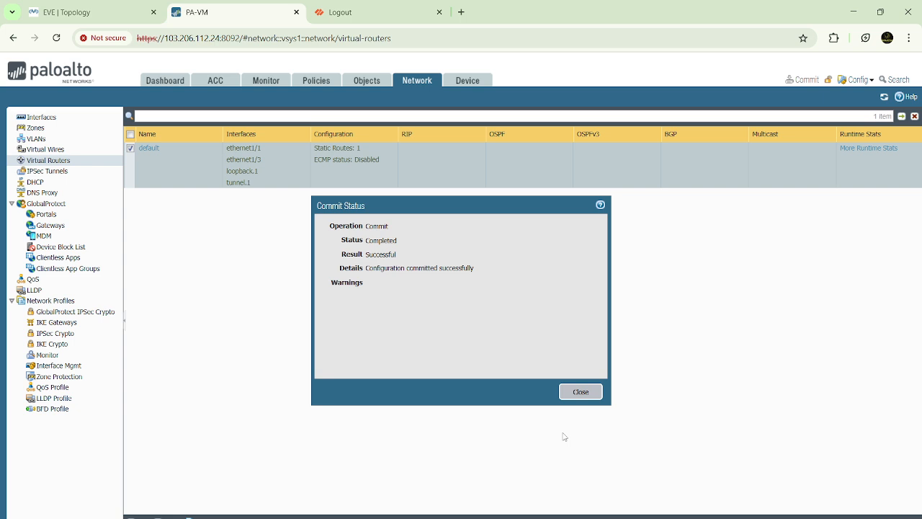
pyautogui.click(580, 391)
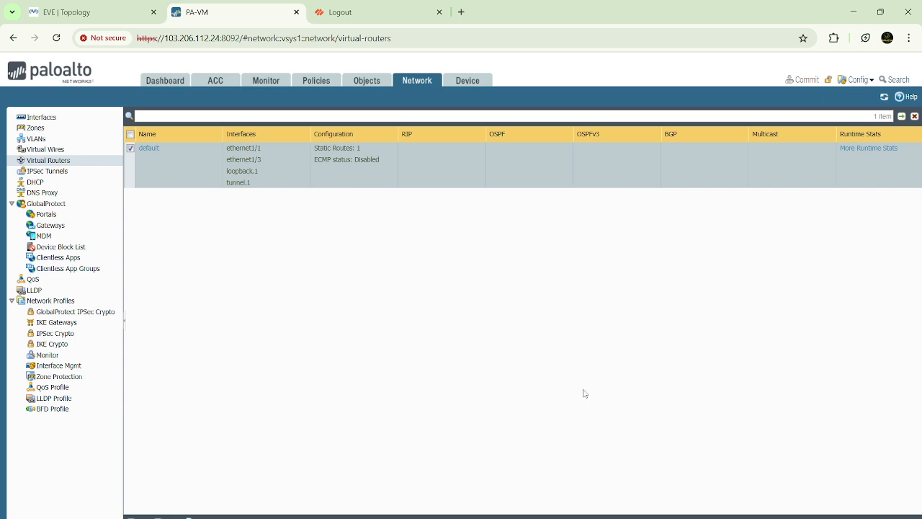
# Step: Check the IPSec tunnel and IKE gateway status on this firewall
pyautogui.click(365, 14)
pyautogui.click(247, 9)
pyautogui.click(57, 172)
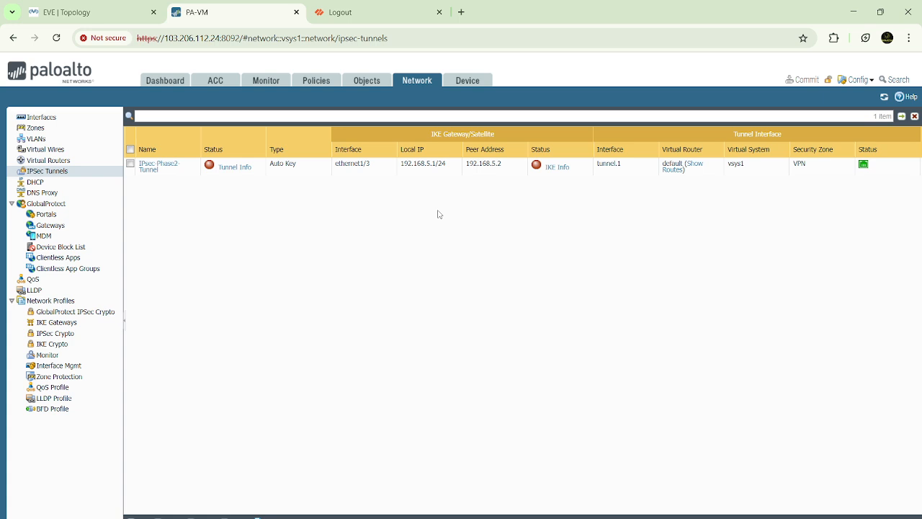
# Step: Switch to the Paint network diagram and mark the tunnel between FW-1 and FW-2 with a freehand pencil stroke
pyautogui.click(661, 516)
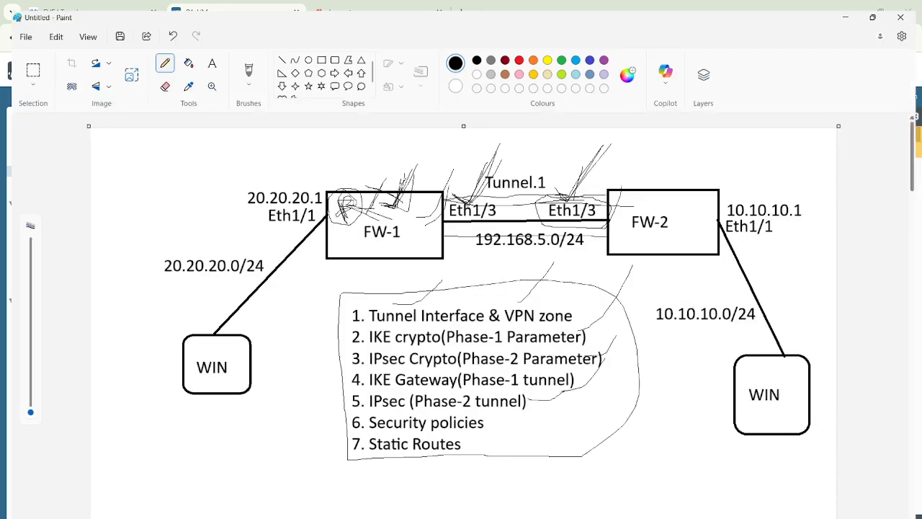
pyautogui.moveTo(447, 192); pyautogui.dragTo(612, 186)
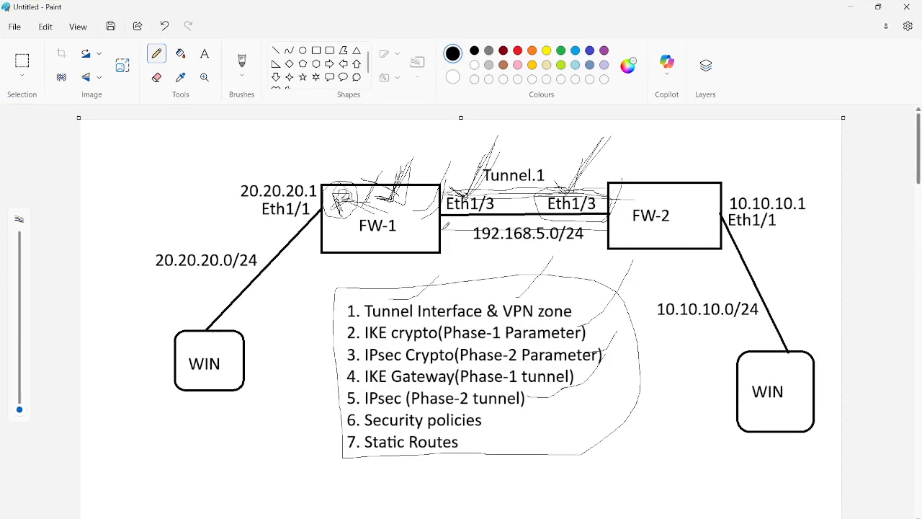